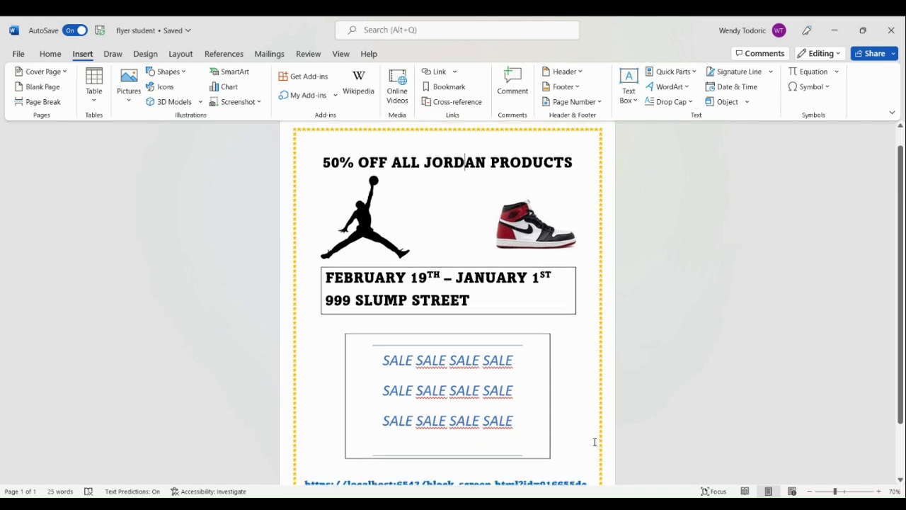
Insert a blank page at the cursor within the flyer heading.
scroll(595, 442, up, 1)
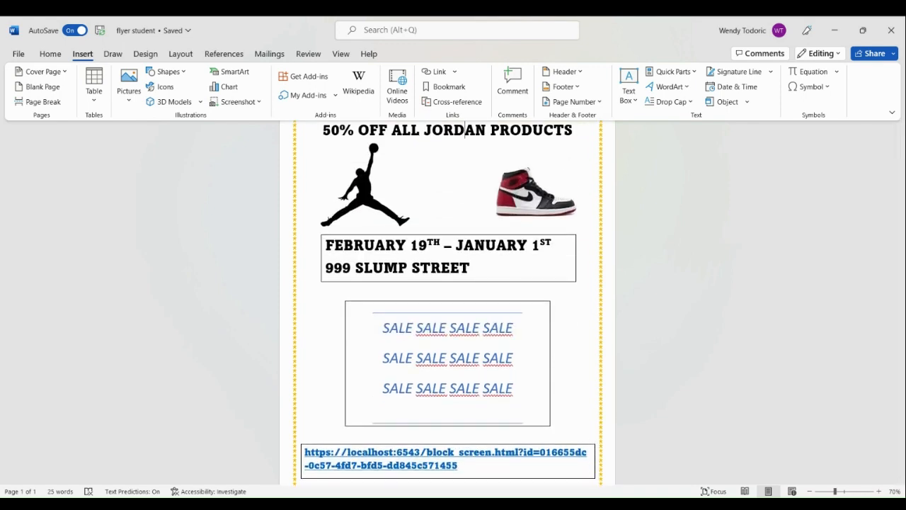
scroll(544, 438, down, 1)
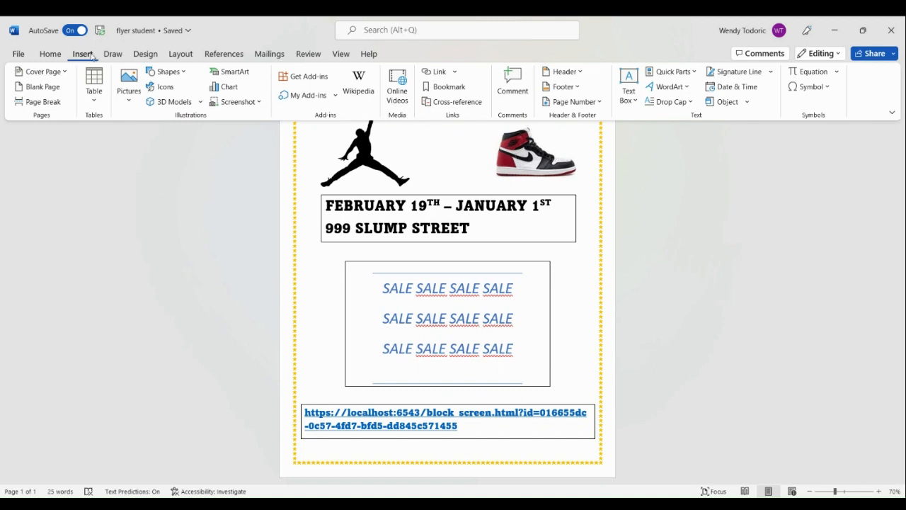
click(49, 87)
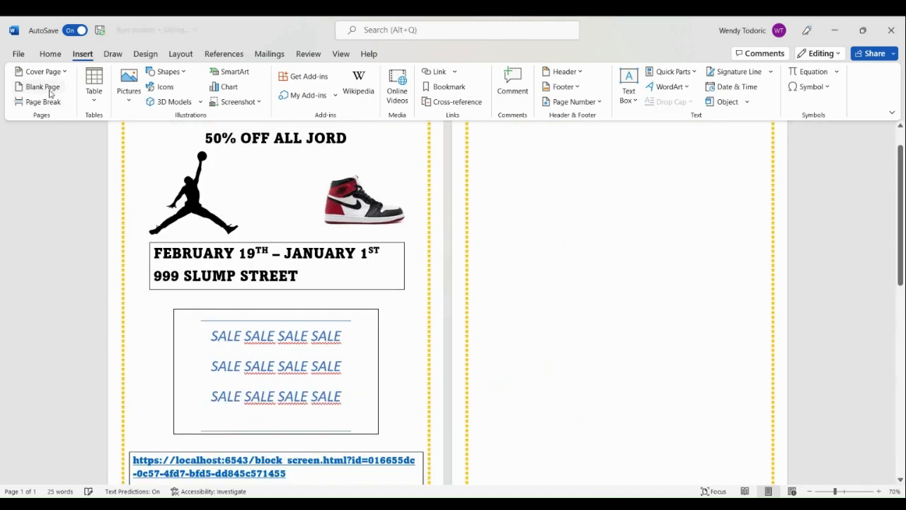
scroll(477, 345, up, 1)
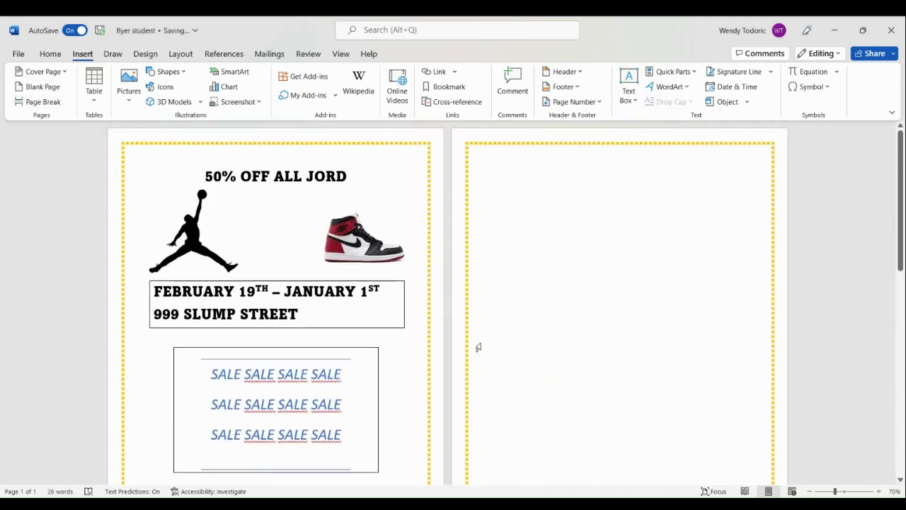
Copy the split-off text "AN PRODUCTS" back onto the first page's heading and close the gap so it reads "50% OFF ALL JORDAN PRODUCTS".
scroll(479, 347, down, 1)
scroll(479, 347, down, 5)
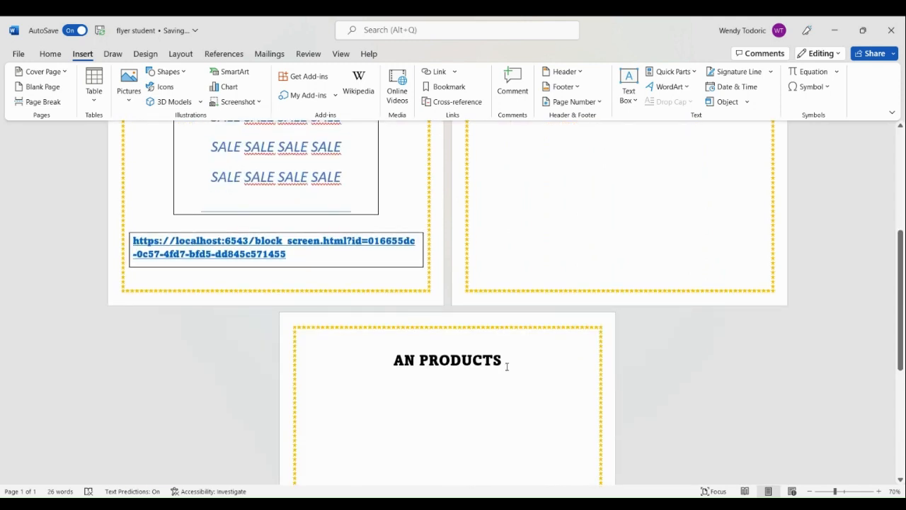
drag(506, 359, 389, 362)
key(ctrl+c)
scroll(386, 362, up, 6)
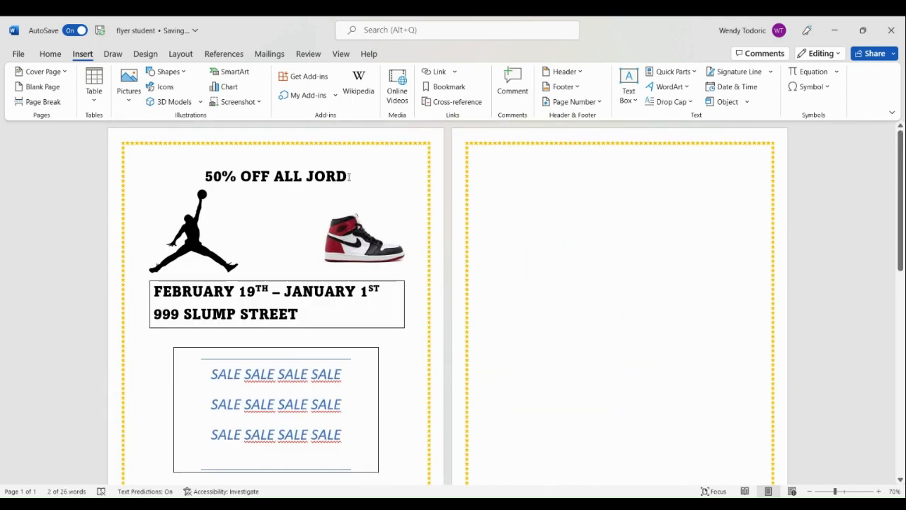
click(348, 177)
key(ctrl+v)
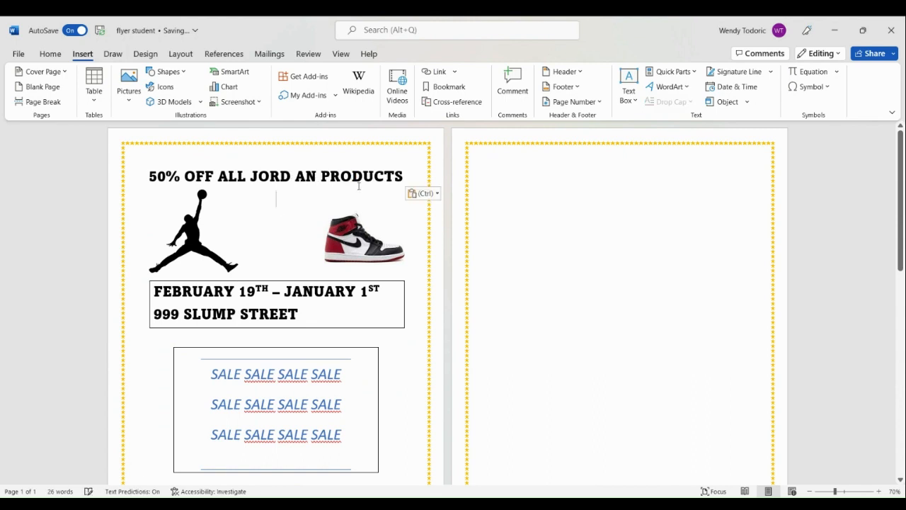
click(297, 177)
key(BackSpace)
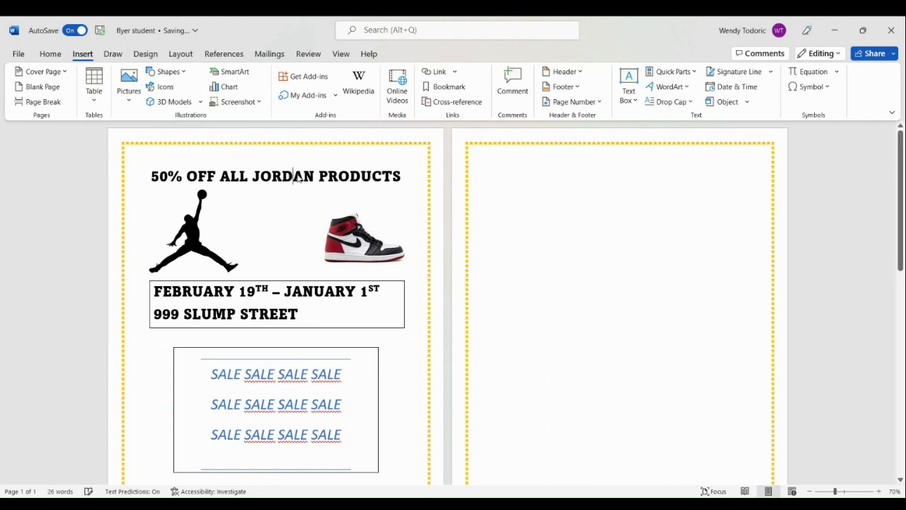
Duplicate the entire first-page flyer content onto the blank second page.
key(ctrl+a)
scroll(267, 311, down, 4)
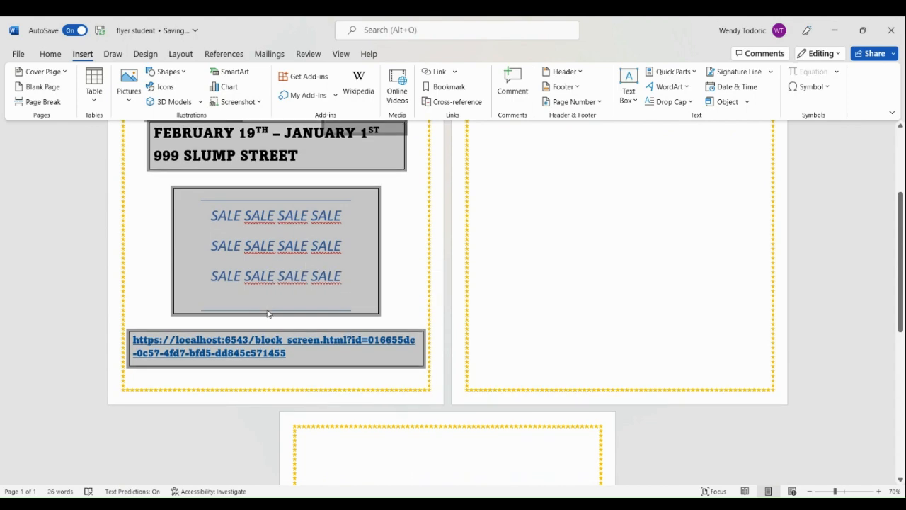
scroll(753, 222, up, 4)
click(607, 160)
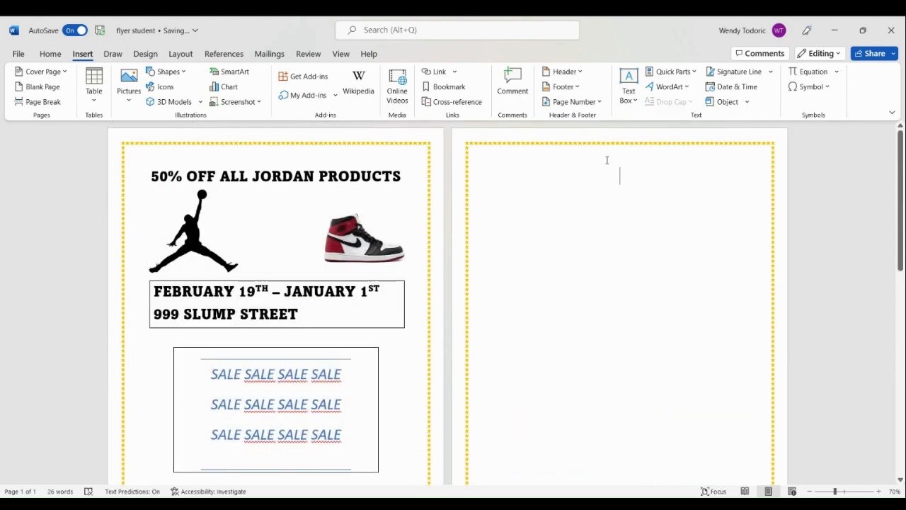
key(ctrl+v)
scroll(633, 196, down, 4)
scroll(668, 319, up, 4)
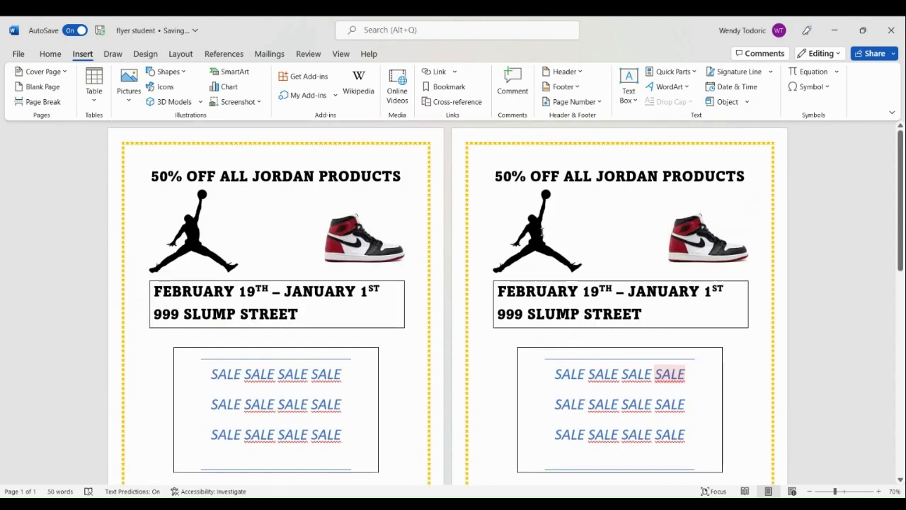
Shorten the second flyer's heading to "JORDAN PRODUCTS" by deleting "50% OFF ALL".
click(691, 231)
click(593, 233)
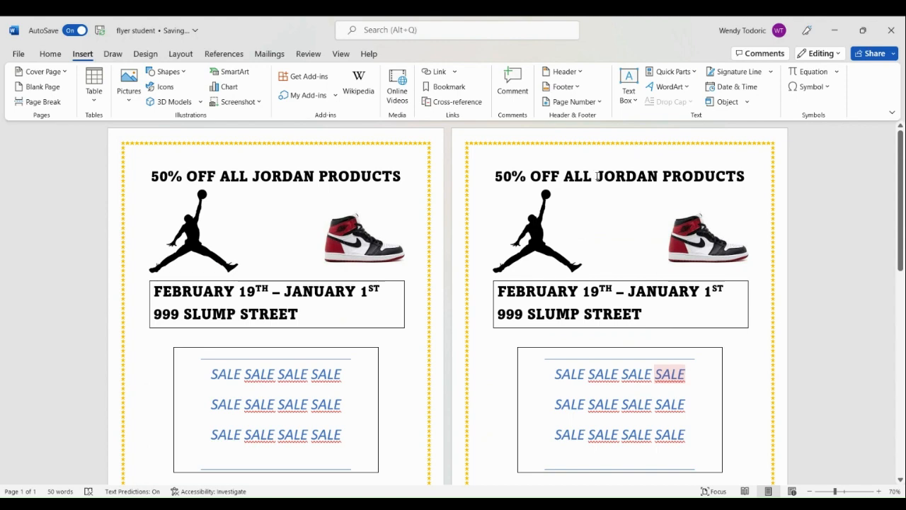
drag(598, 177, 531, 181)
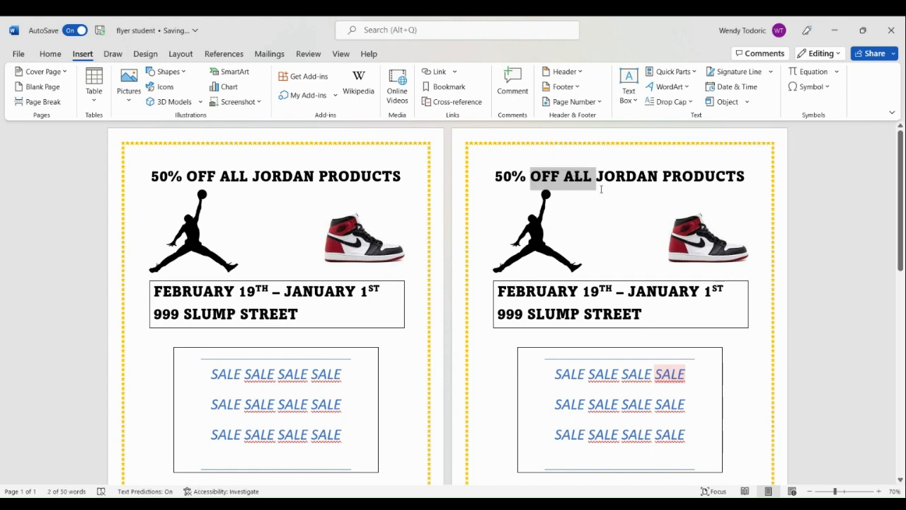
key(Delete)
double_click(558, 177)
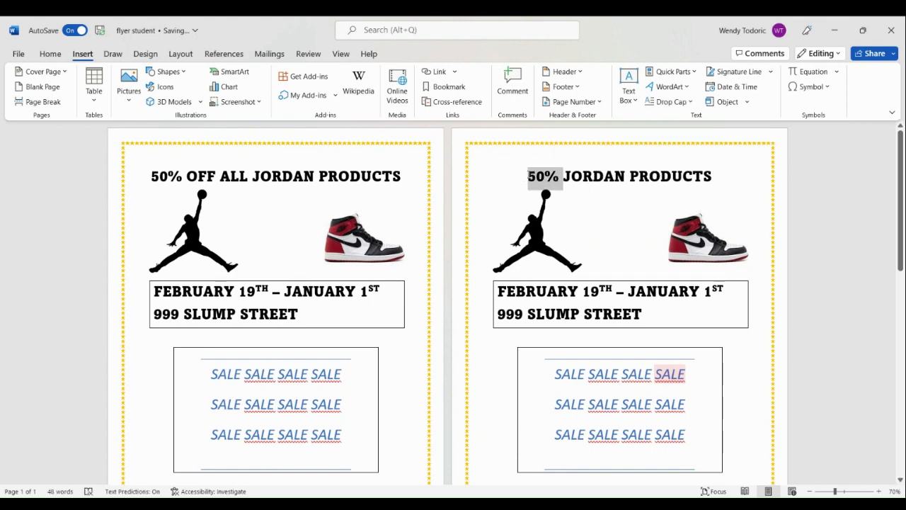
key(Delete)
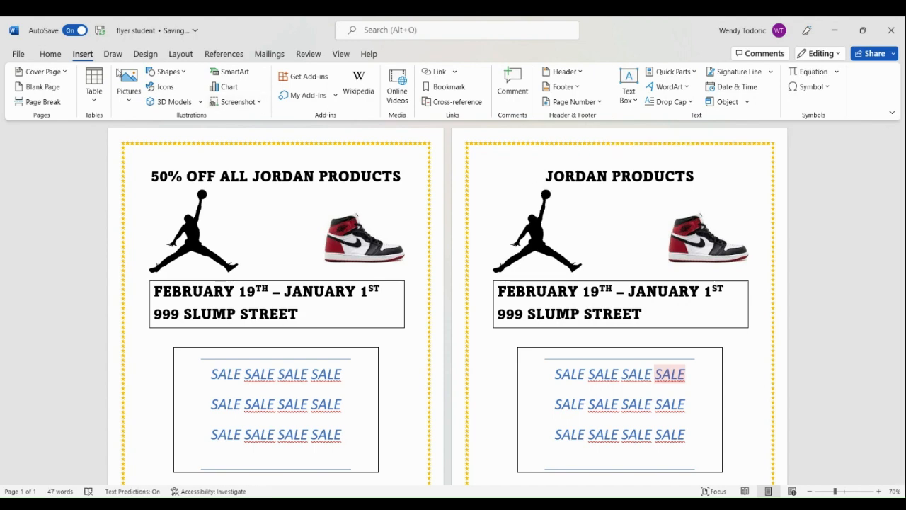
Add blue outlined WordArt reading "50% OFF" to the second flyer and place it, tilted upward, over the SALE box's upper-right corner.
click(669, 86)
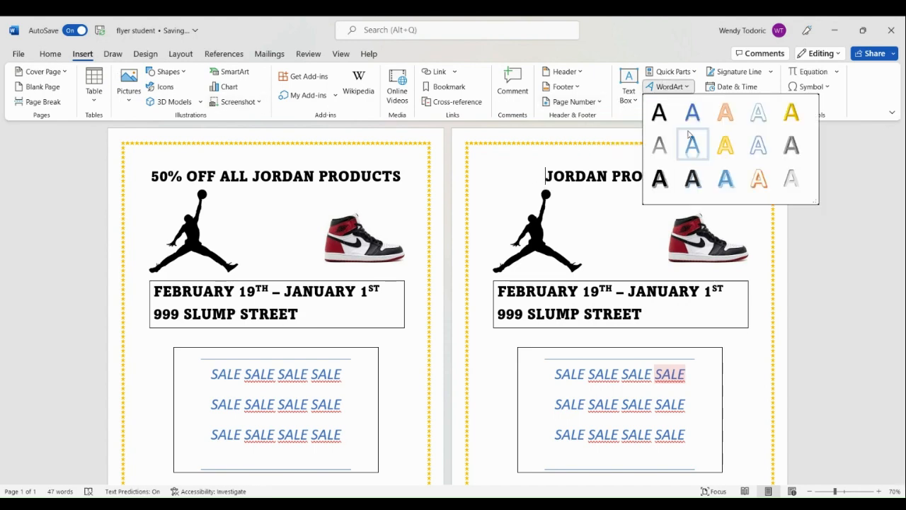
click(762, 151)
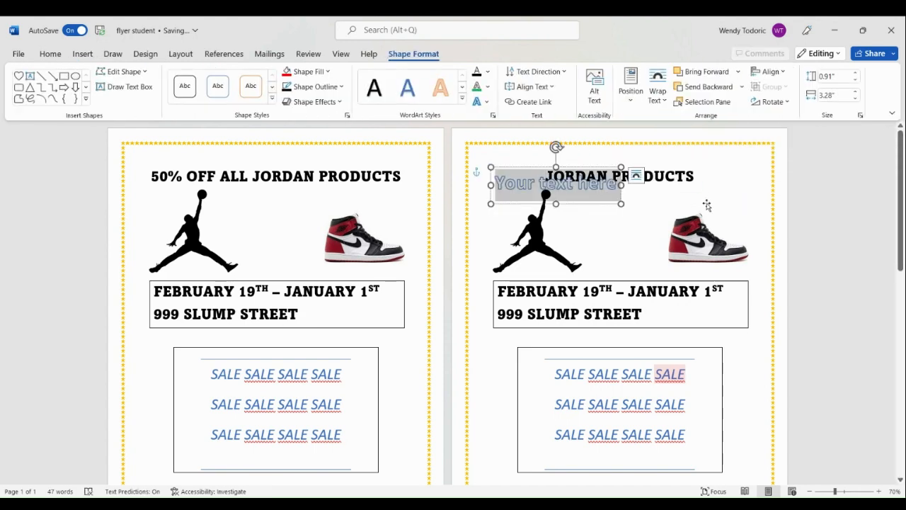
text(50%)
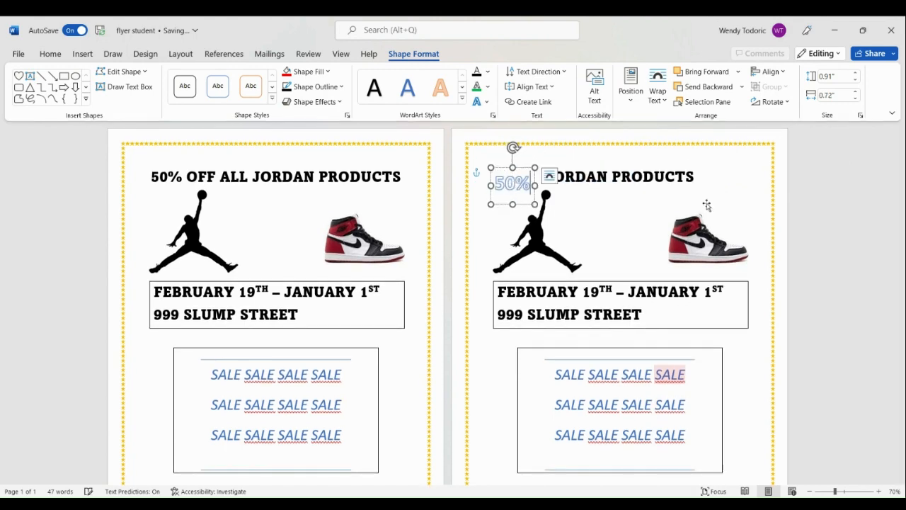
text( OFF)
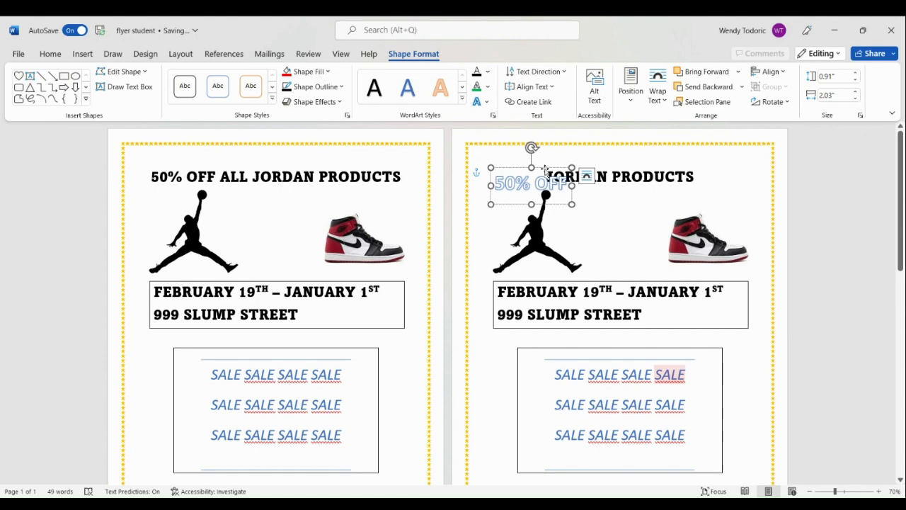
drag(543, 167, 650, 320)
drag(699, 300, 678, 306)
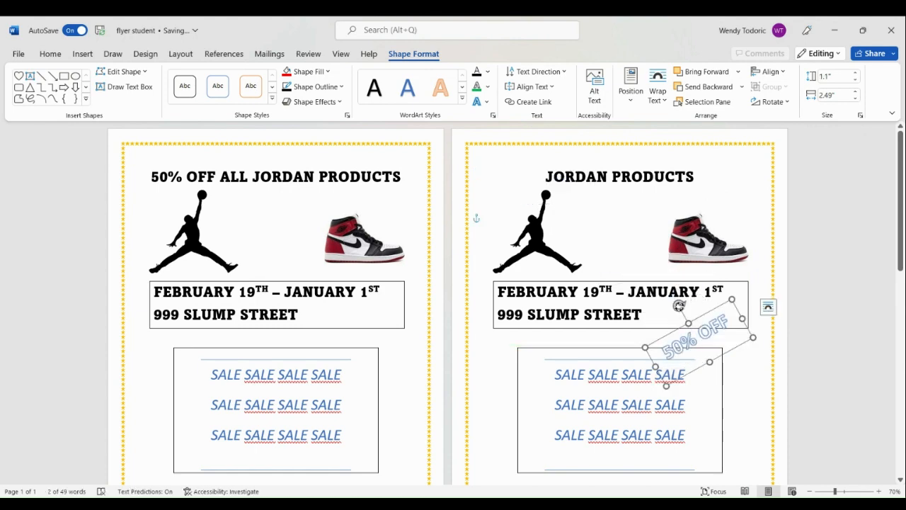
Enlarge the second flyer's shoe picture and position it just above the date and address box.
click(668, 238)
drag(669, 184, 610, 163)
drag(672, 228, 672, 279)
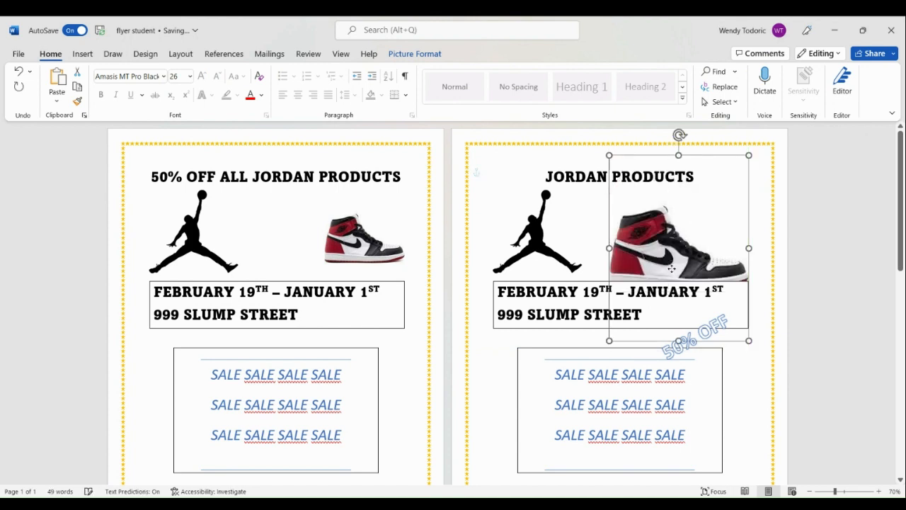
drag(702, 171, 543, 178)
click(556, 197)
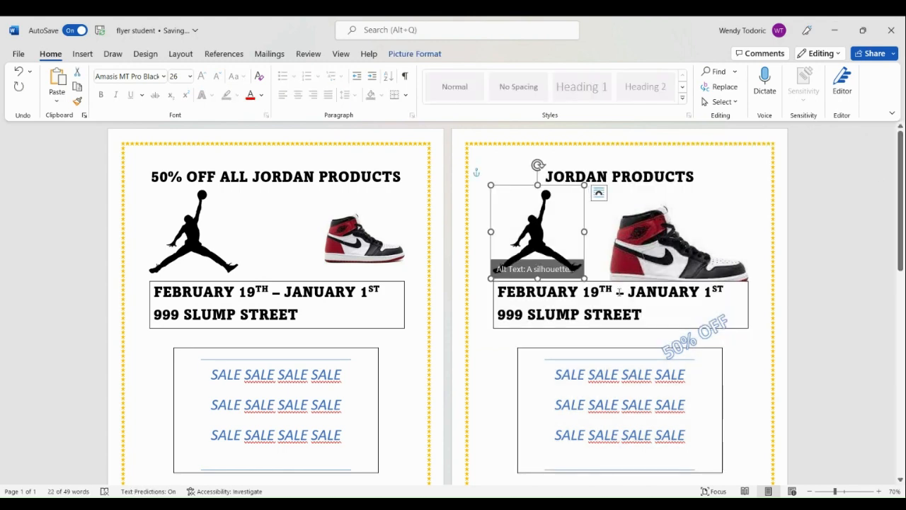
Remove the web address from the text box at the bottom of the second flyer.
scroll(637, 318, down, 2)
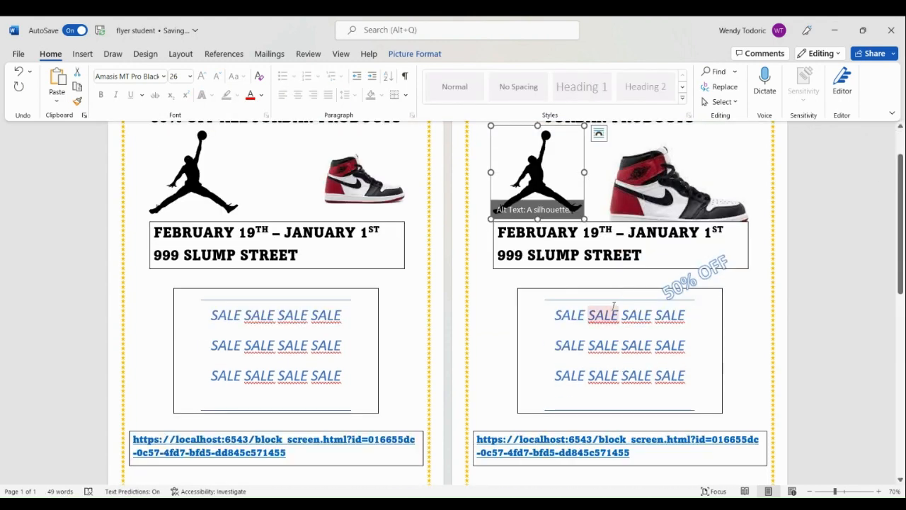
scroll(623, 333, down, 2)
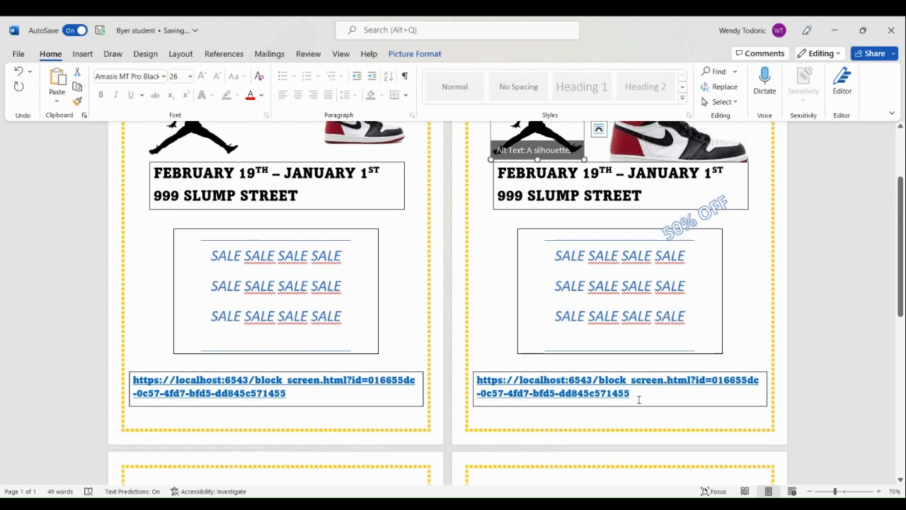
click(636, 372)
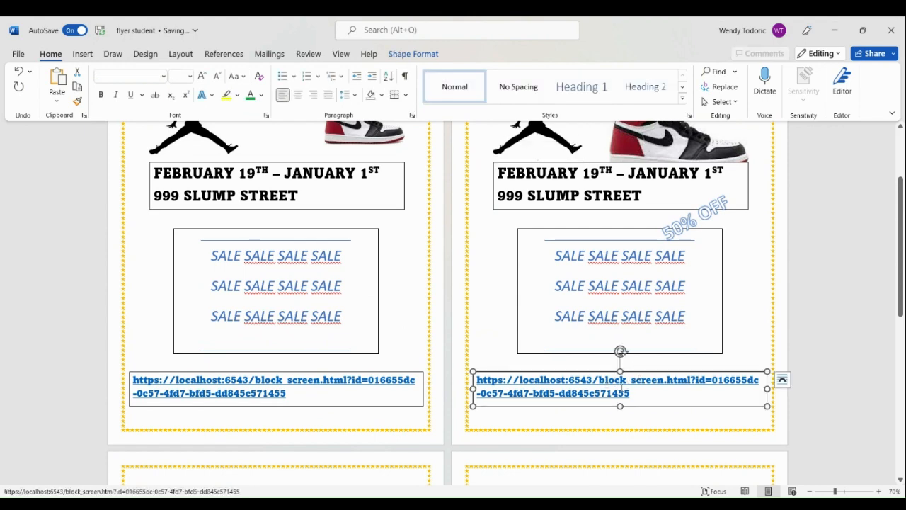
scroll(544, 194, up, 2)
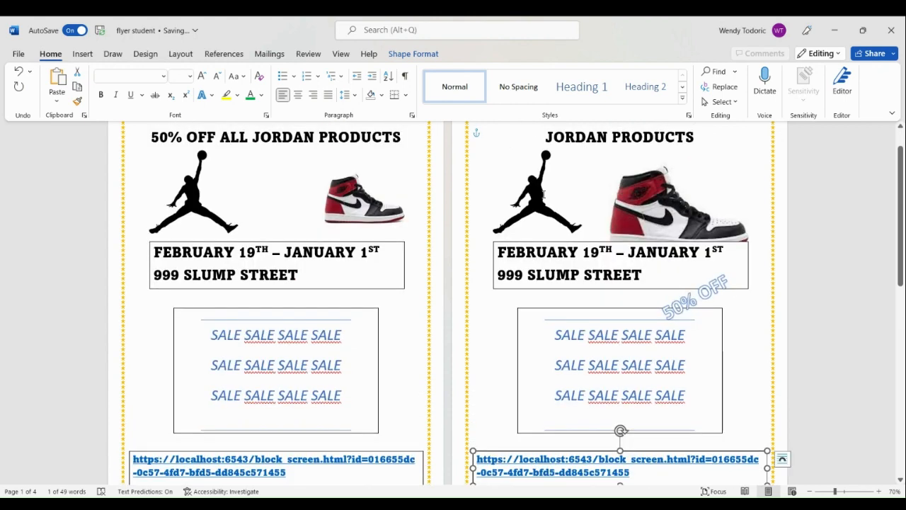
click(531, 182)
click(637, 199)
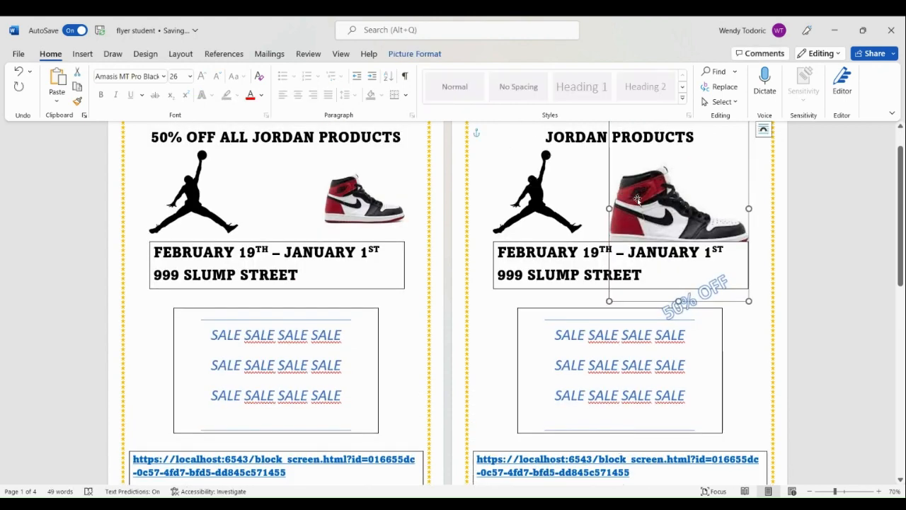
scroll(652, 430, down, 2)
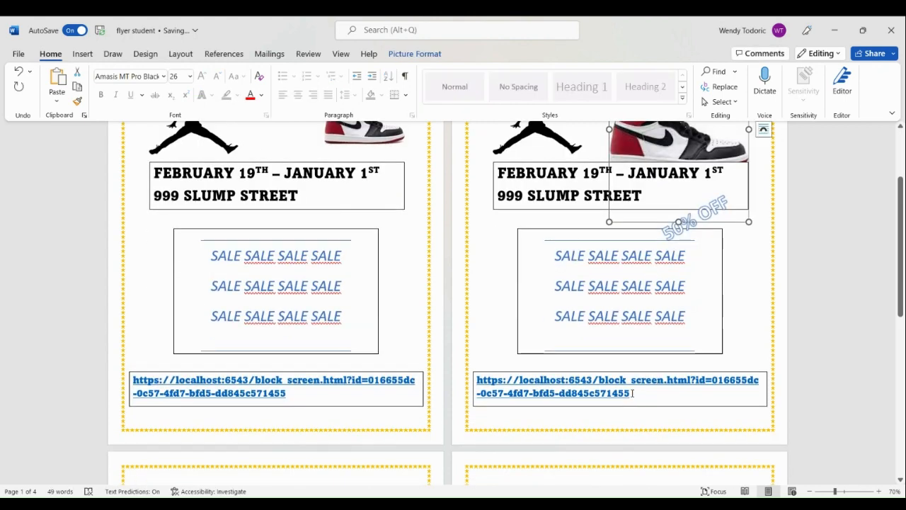
drag(633, 394, 474, 380)
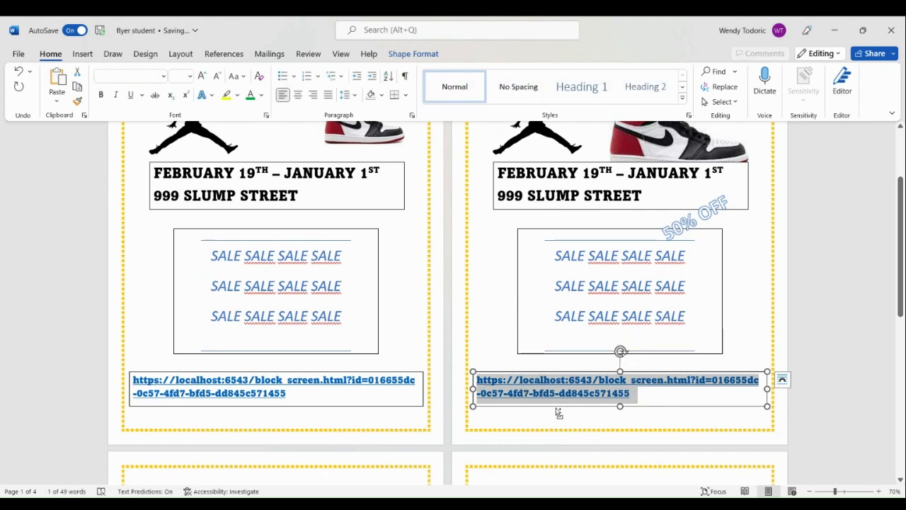
key(Delete)
Add a hyperlink to the enlarged shoe picture on the second flyer.
scroll(556, 410, up, 3)
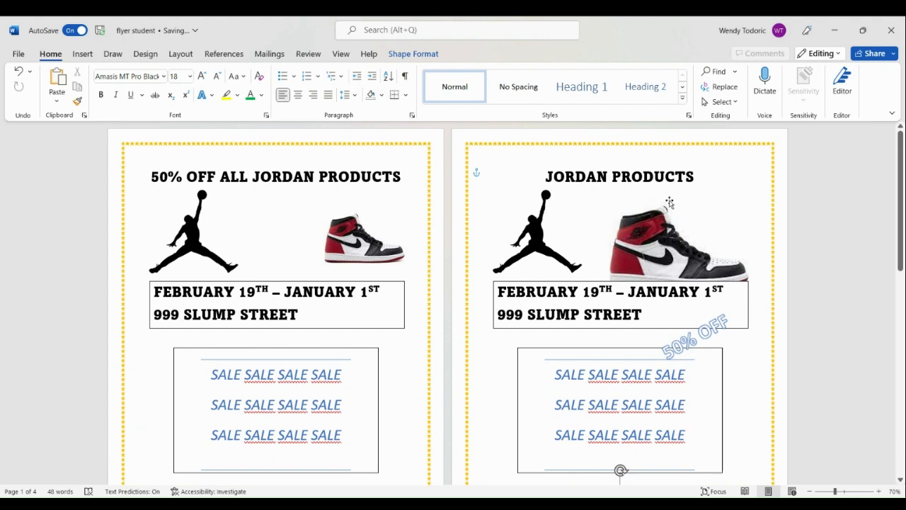
click(657, 244)
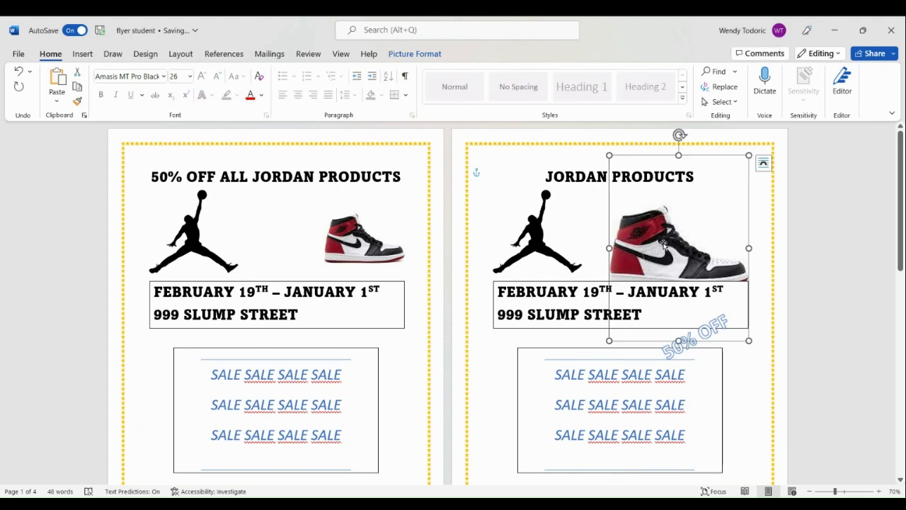
right_click(664, 245)
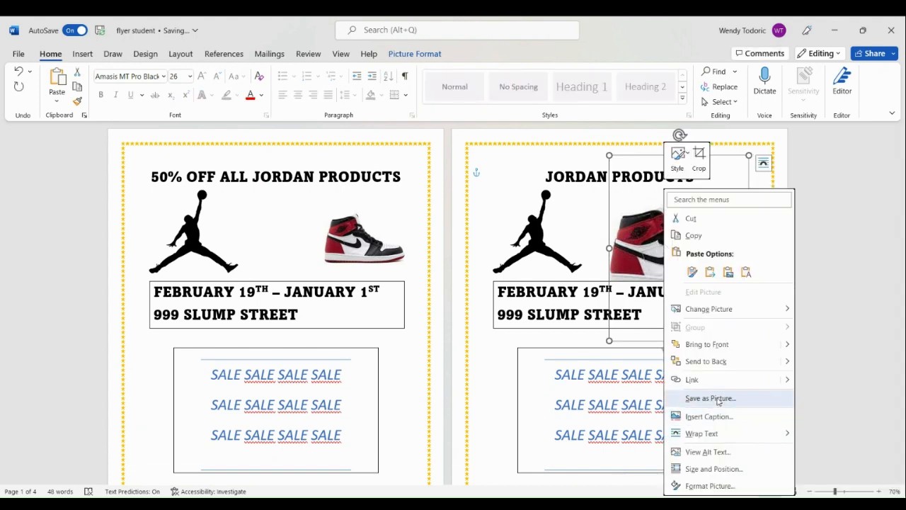
click(633, 241)
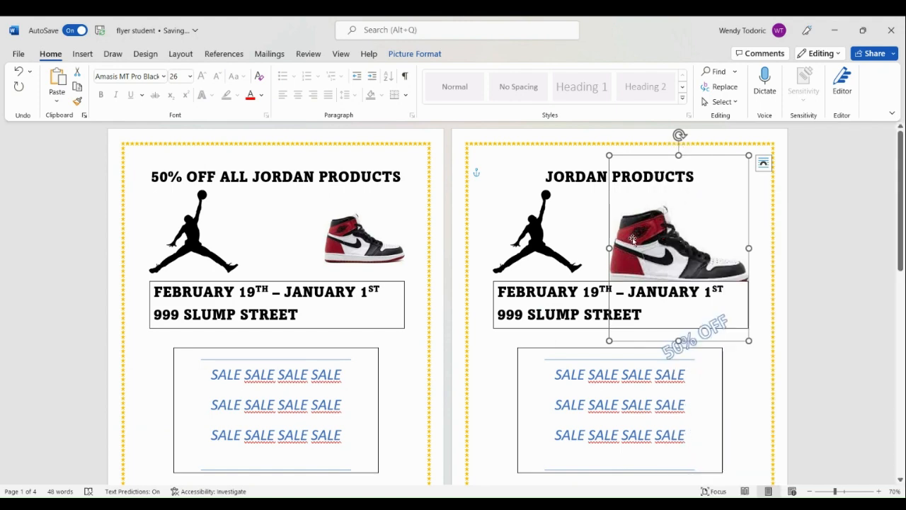
key(ctrl+k)
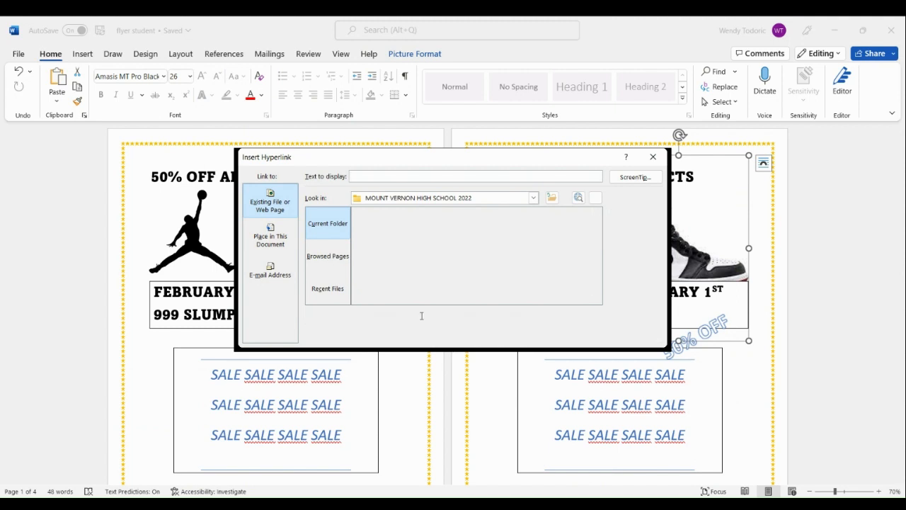
click(575, 337)
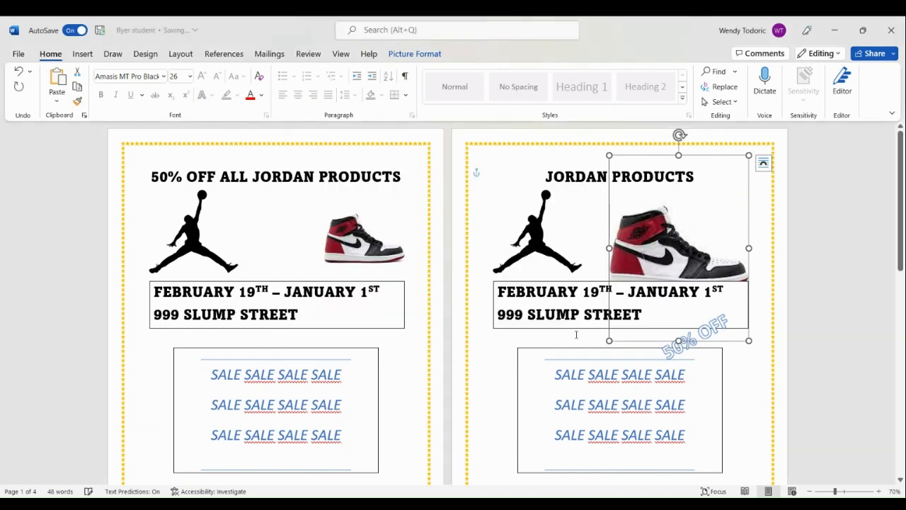
Slightly shrink the second flyer's shoe picture so it stays within the right edge of the date and address box.
drag(748, 155, 723, 185)
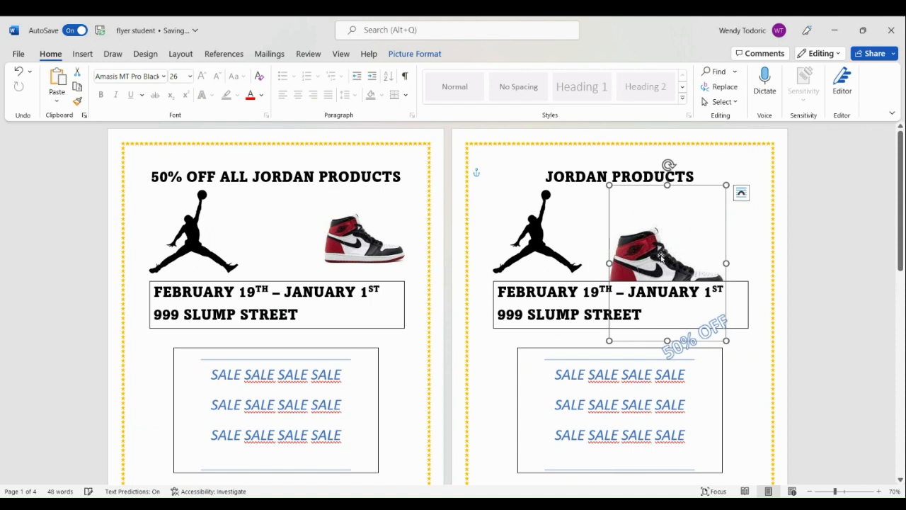
key(ctrl+z)
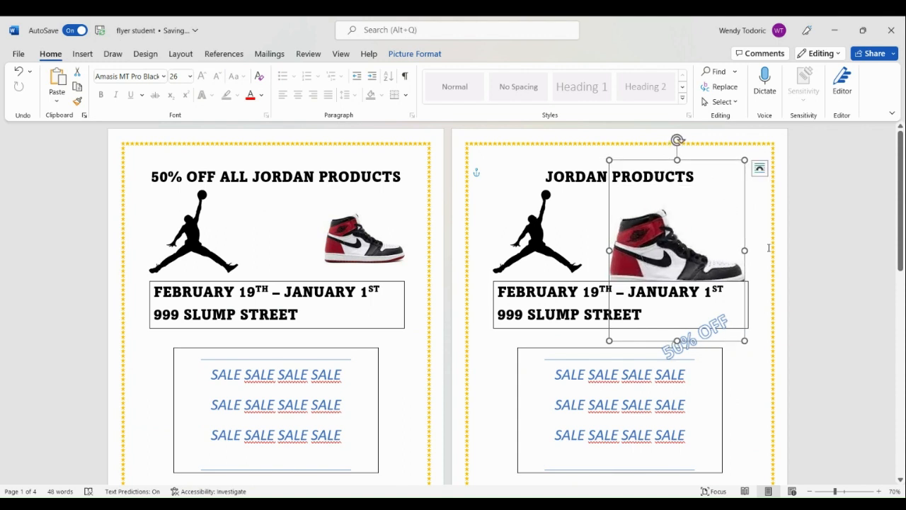
click(770, 236)
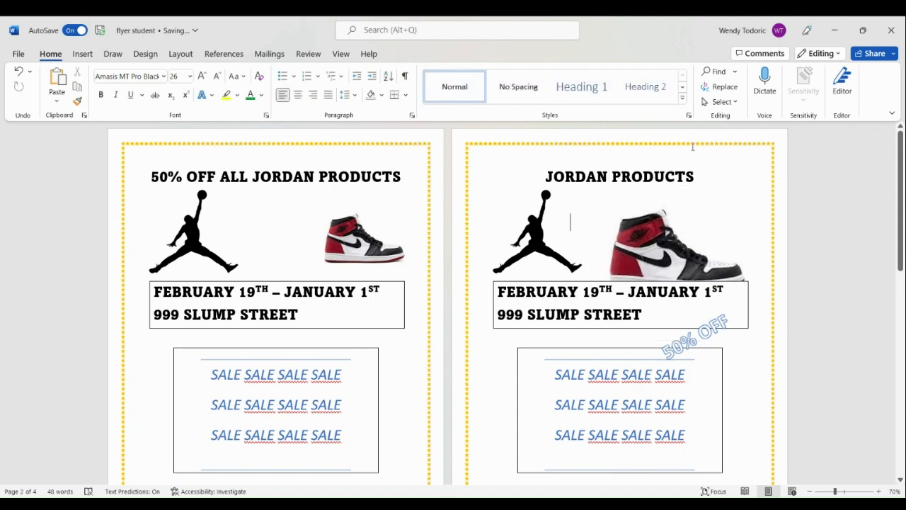
Delete the empty text box at the bottom of the second flyer.
scroll(771, 363, down, 5)
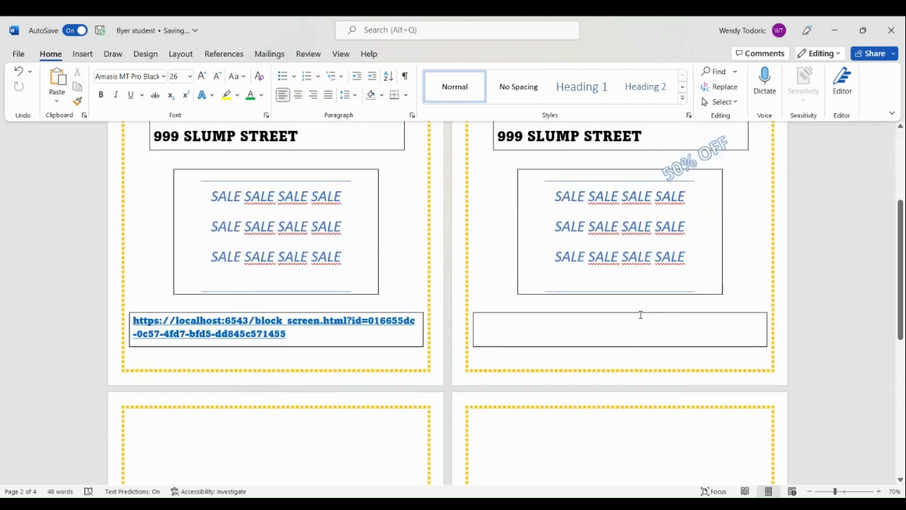
click(481, 301)
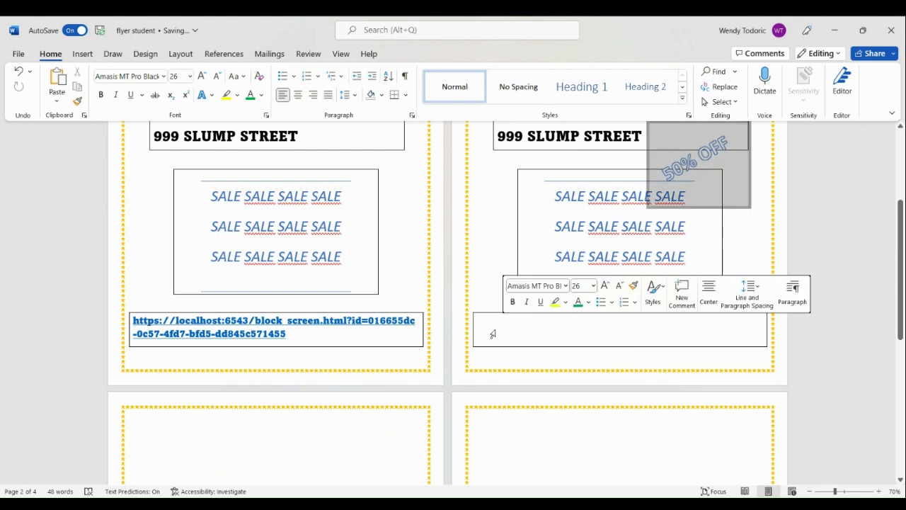
click(484, 330)
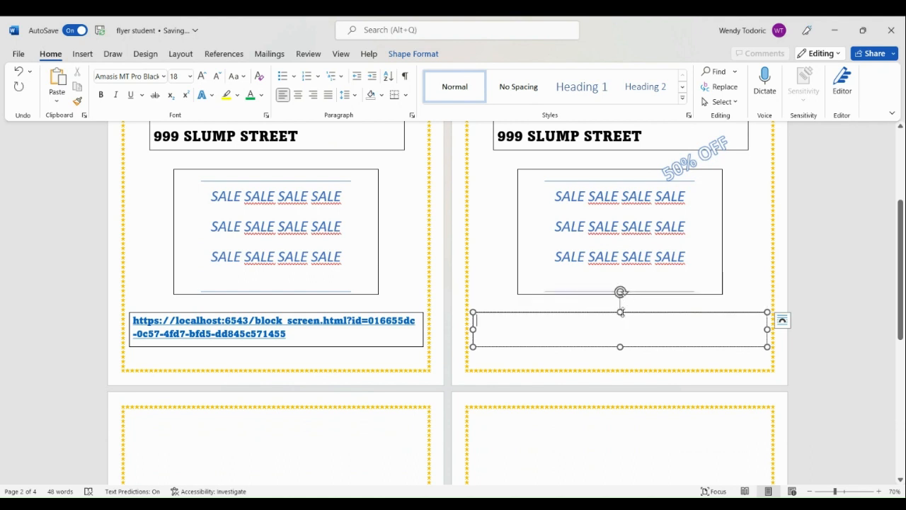
drag(768, 312, 620, 318)
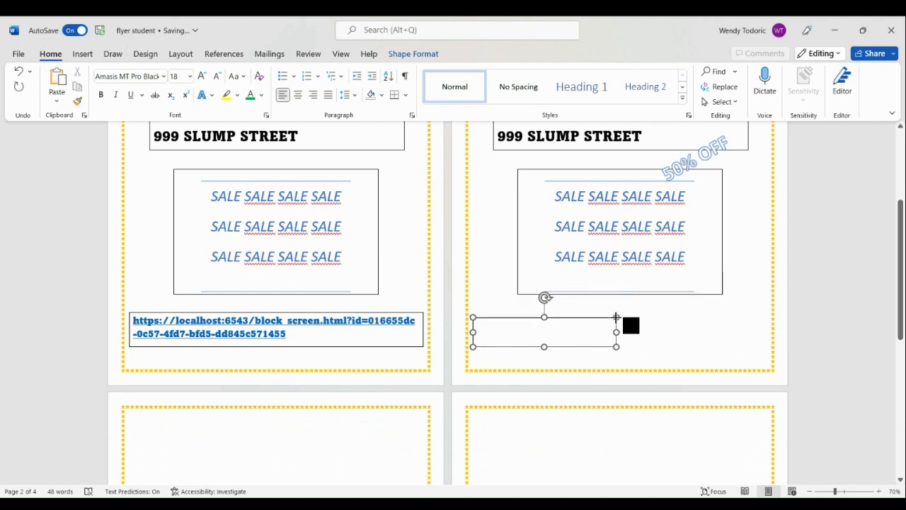
key(Delete)
Slightly enlarge the second flyer's SALE box and move it down near the bottom page border.
scroll(638, 284, up, 2)
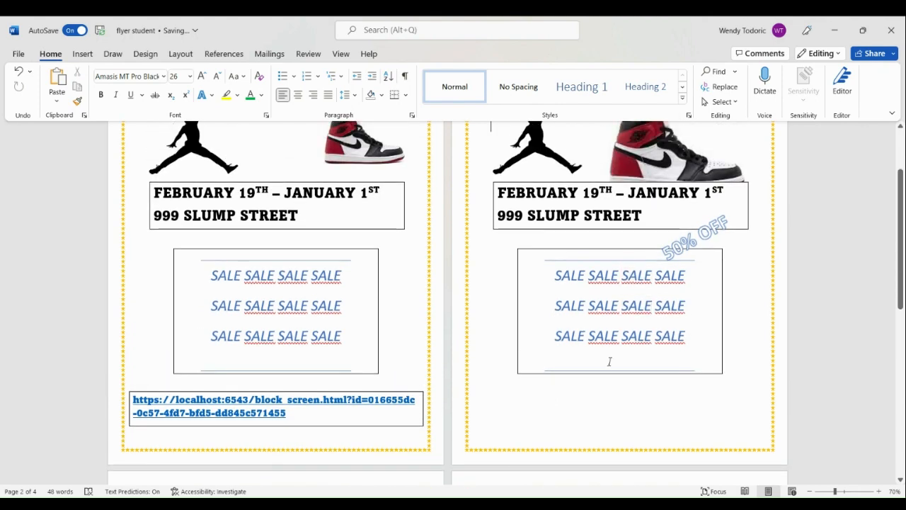
right_click(602, 336)
click(690, 335)
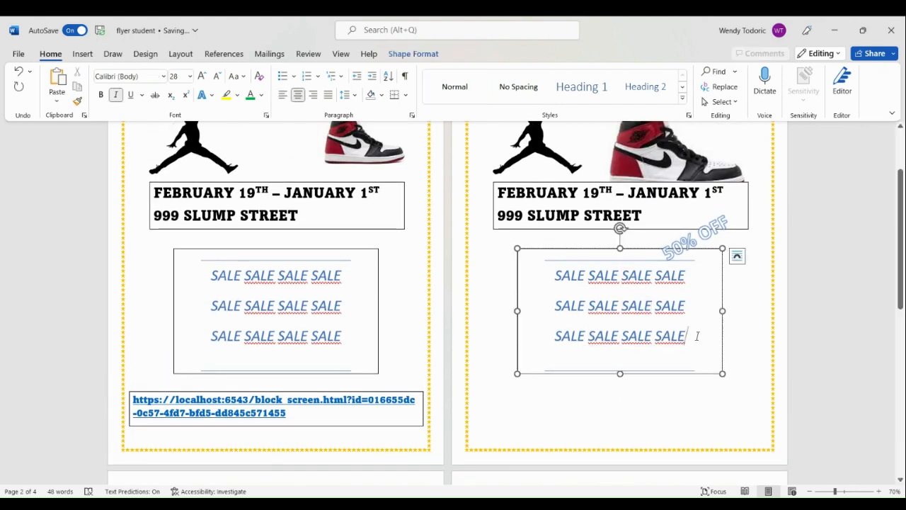
click(622, 382)
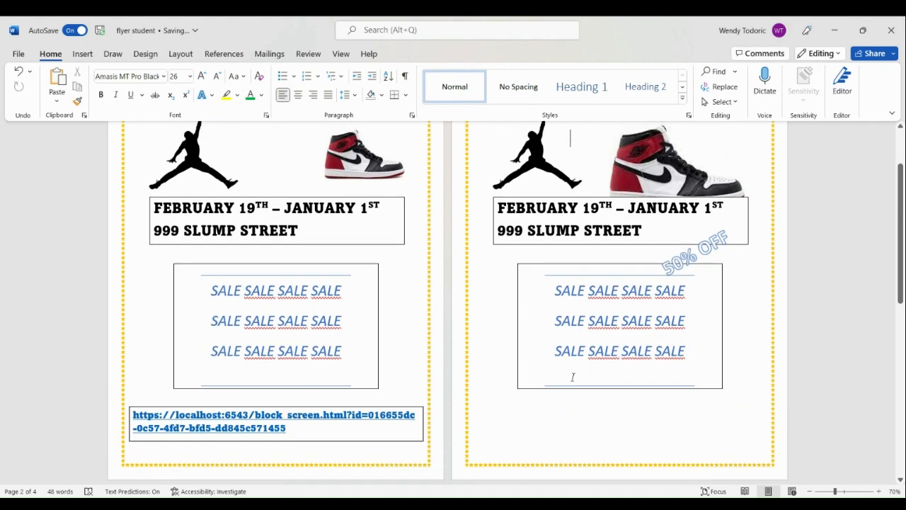
click(573, 377)
mouse_move(519, 389)
mouse_down()
mouse_move(503, 419)
mouse_move(510, 398)
mouse_up()
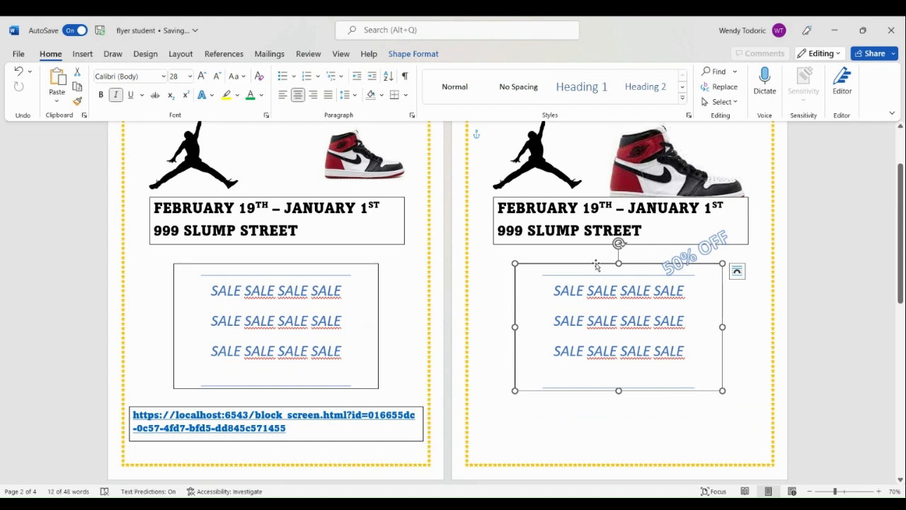
drag(595, 269, 611, 321)
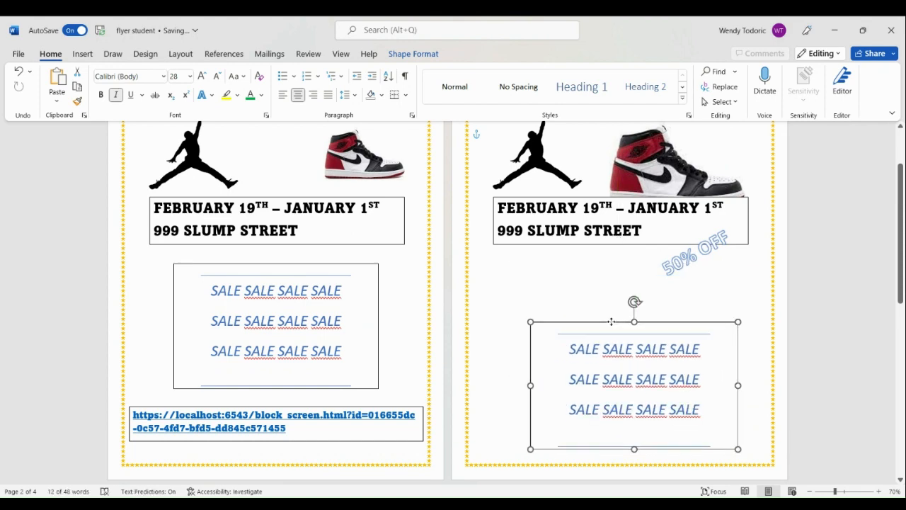
click(609, 304)
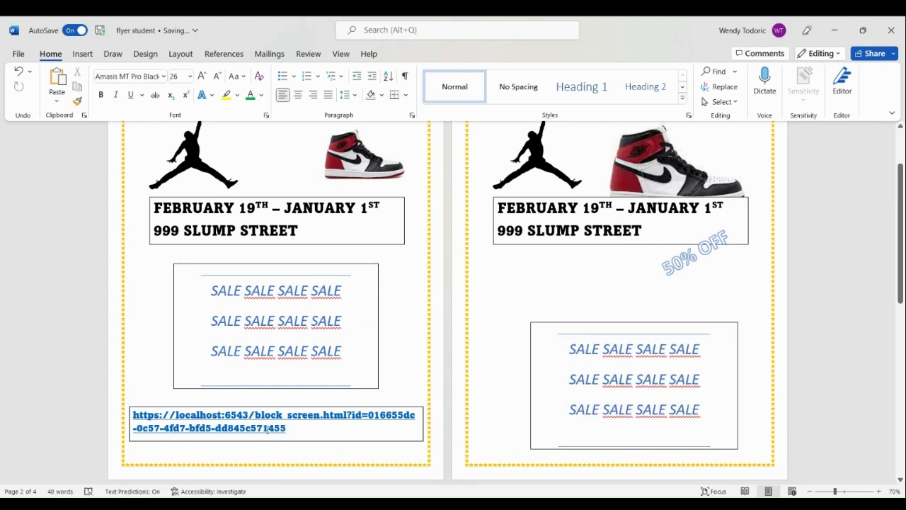
Change the font color of the "50% OFF" WordArt on the second flyer to the blue theme color.
click(684, 266)
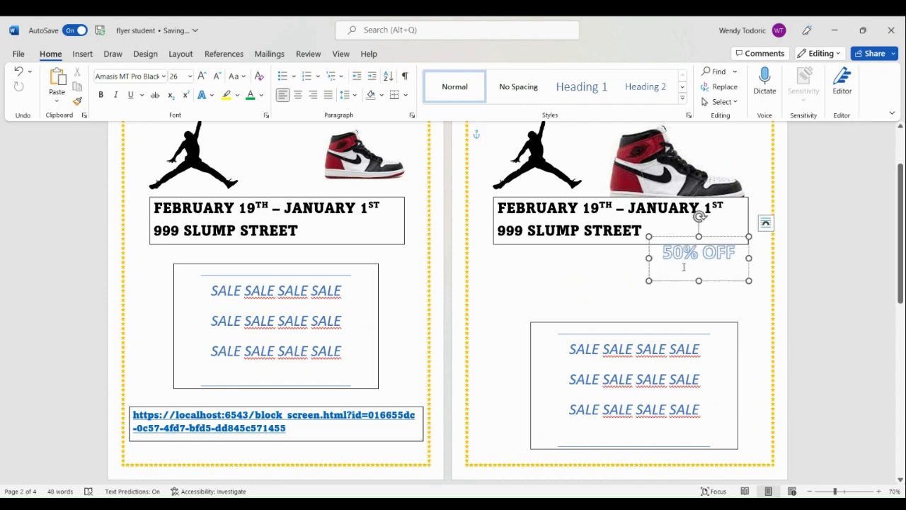
drag(736, 252, 663, 254)
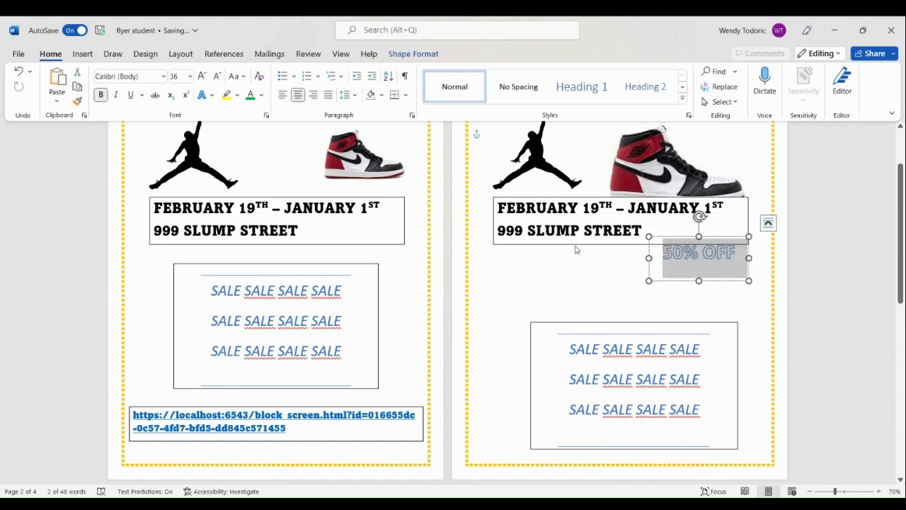
click(262, 95)
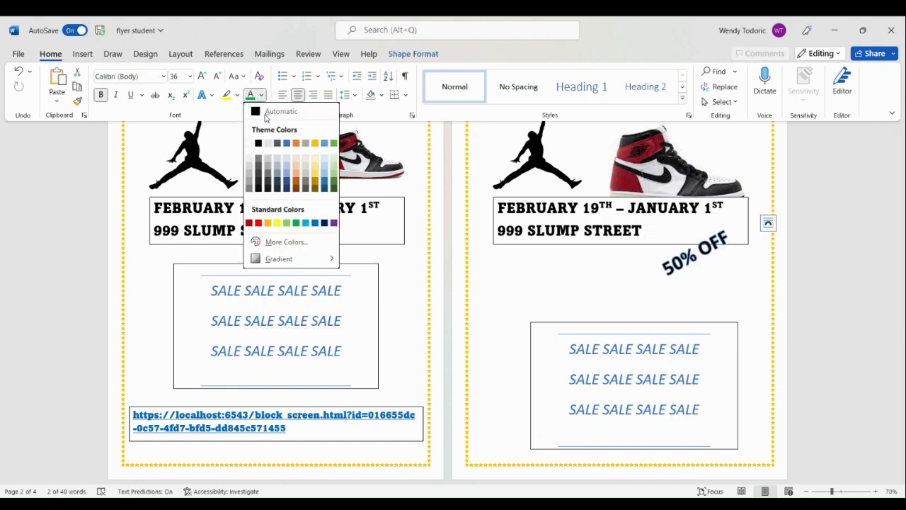
click(286, 148)
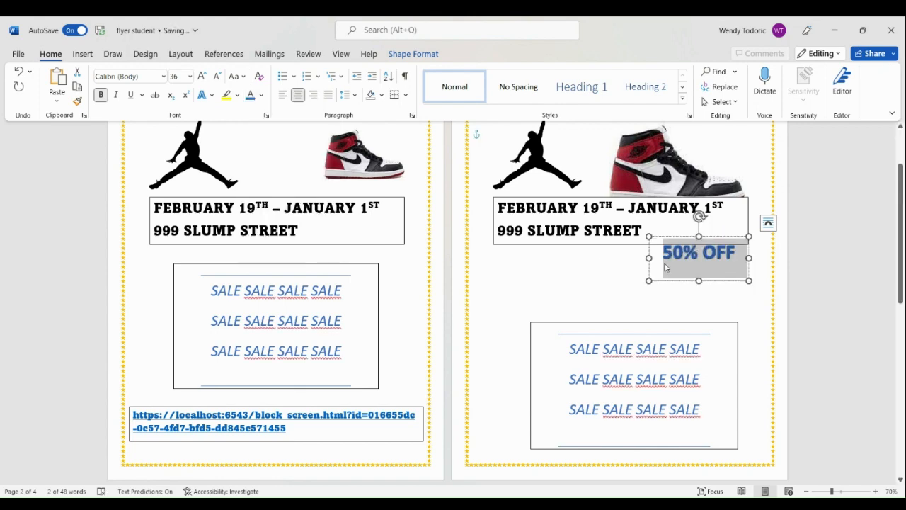
Enlarge the "50% OFF" WordArt frame and move it left into the space between the address box and the SALE box.
drag(647, 280, 596, 310)
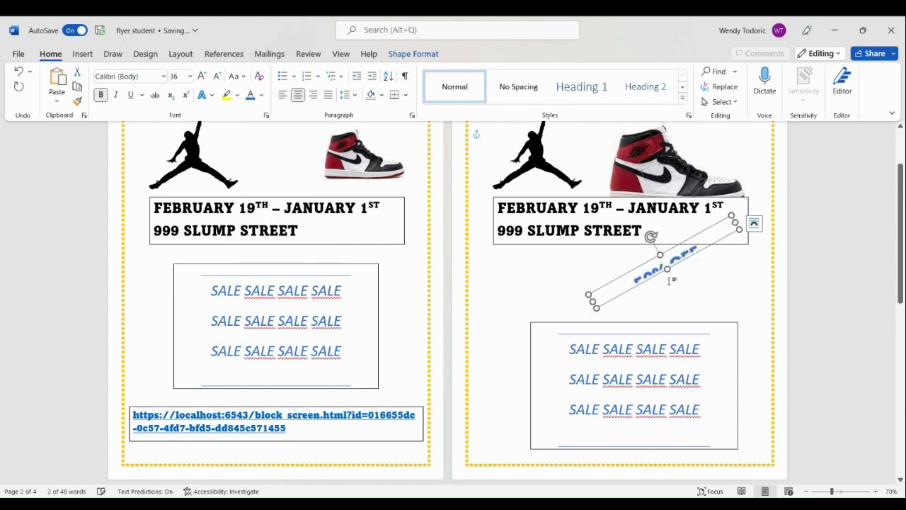
drag(667, 271, 682, 303)
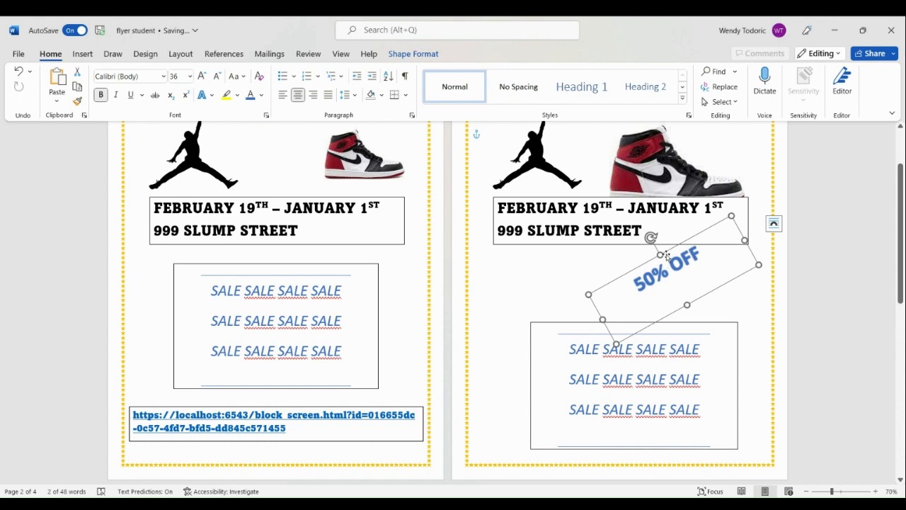
drag(668, 248, 616, 252)
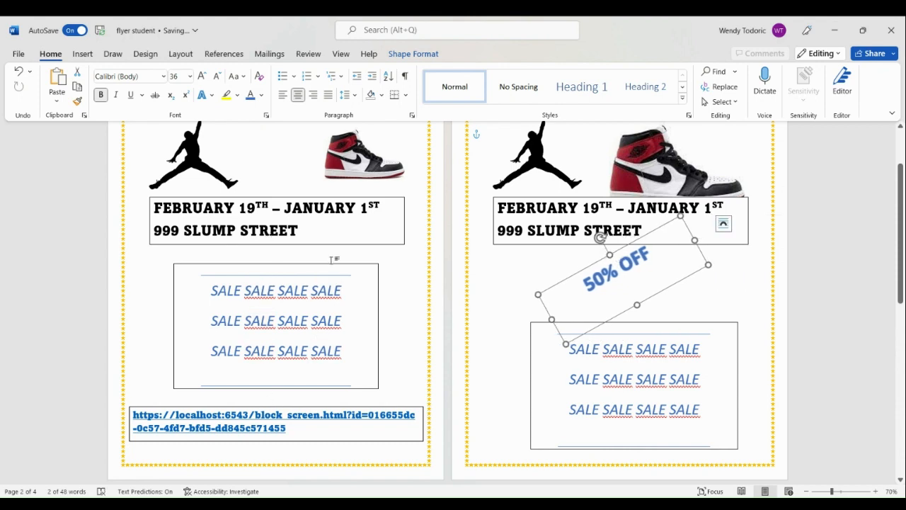
Reorder the dates in the second flyer's text box to read "JANUARY 1ST – FEBRUARY 19TH".
scroll(307, 238, up, 1)
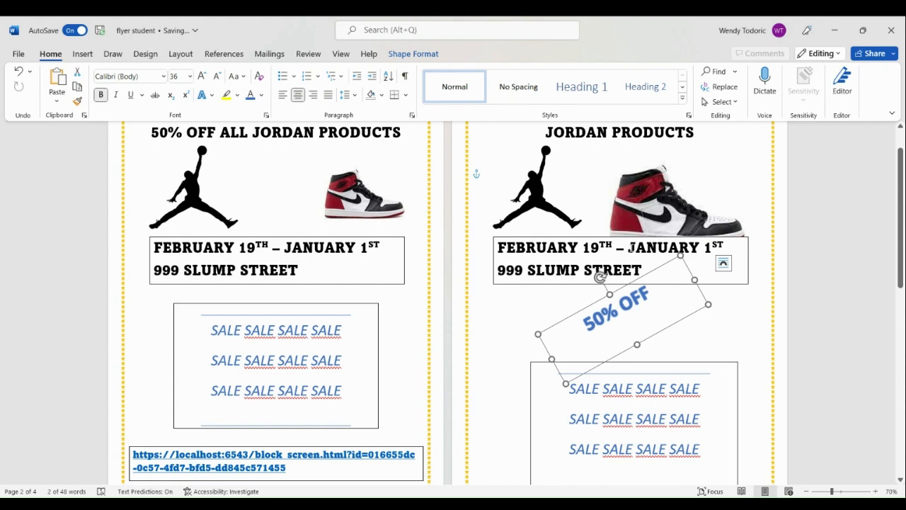
drag(627, 246, 516, 258)
key(ctrl+c)
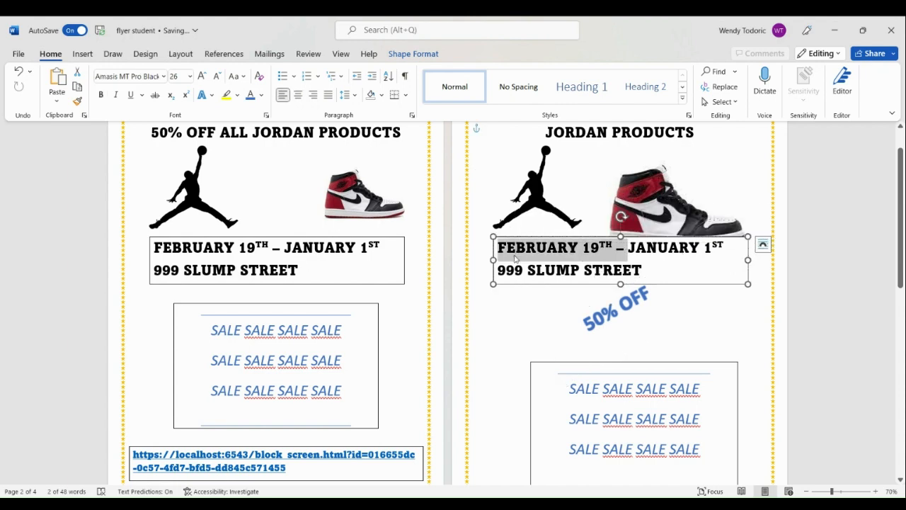
key(BackSpace)
click(601, 247)
key(ctrl+v)
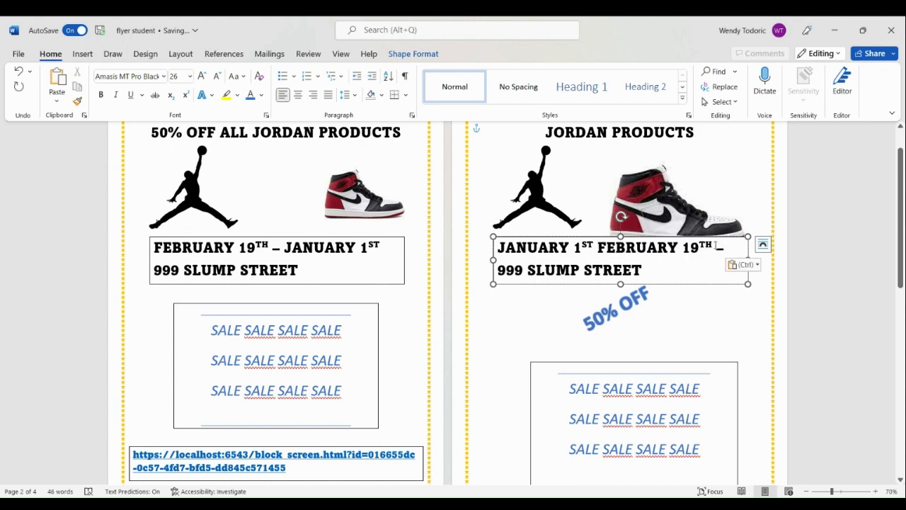
key(BackSpace)
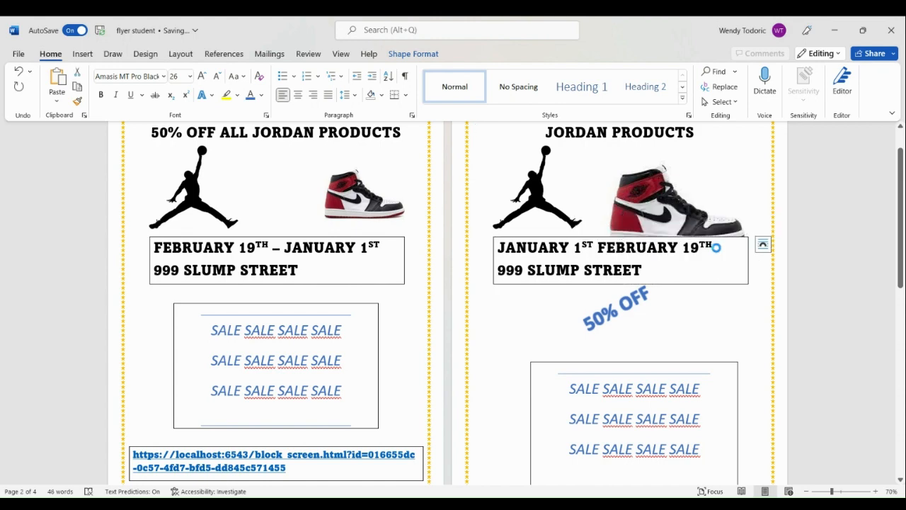
click(599, 247)
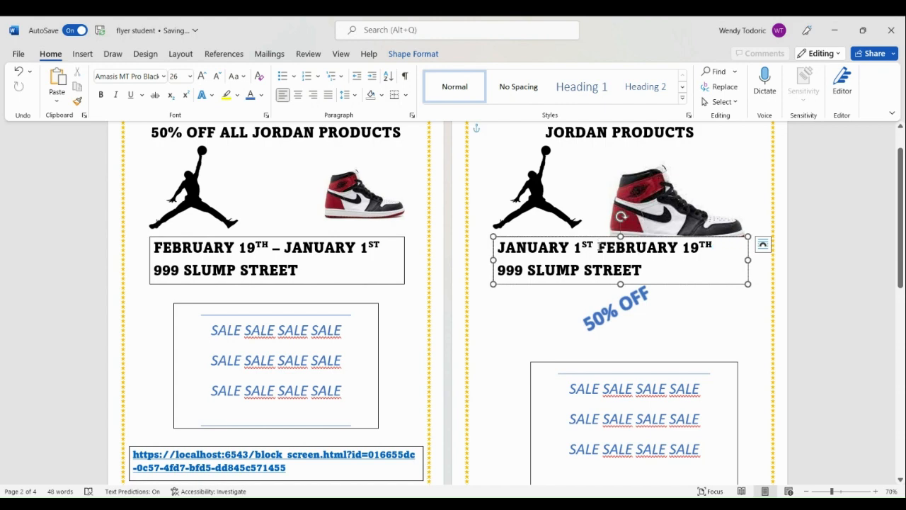
text(-)
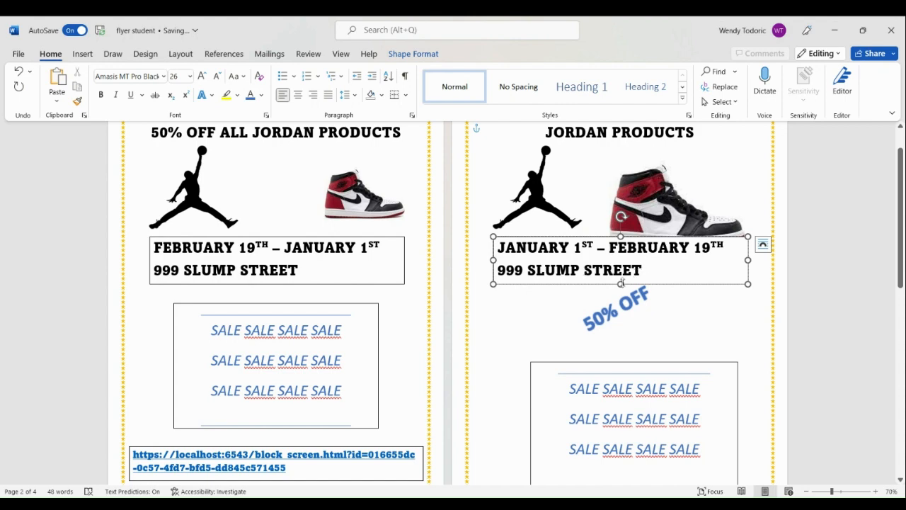
Extend the second flyer's date and address box downward and add the city, state and ZIP code below the street line.
drag(621, 284, 629, 310)
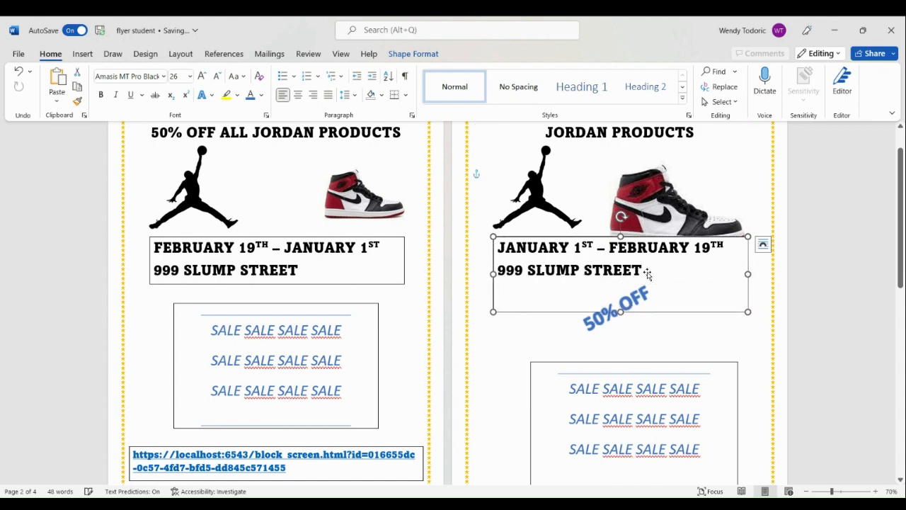
click(648, 274)
click(642, 267)
key(Return)
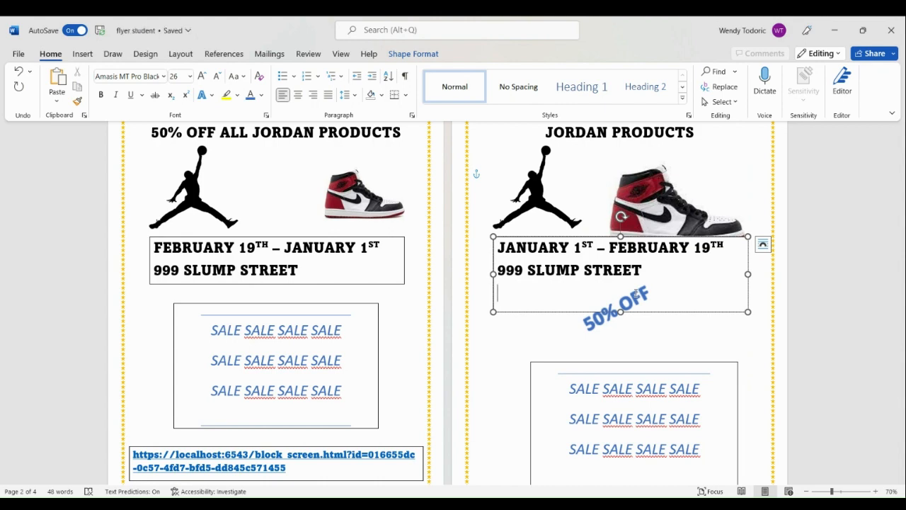
text(Scar)
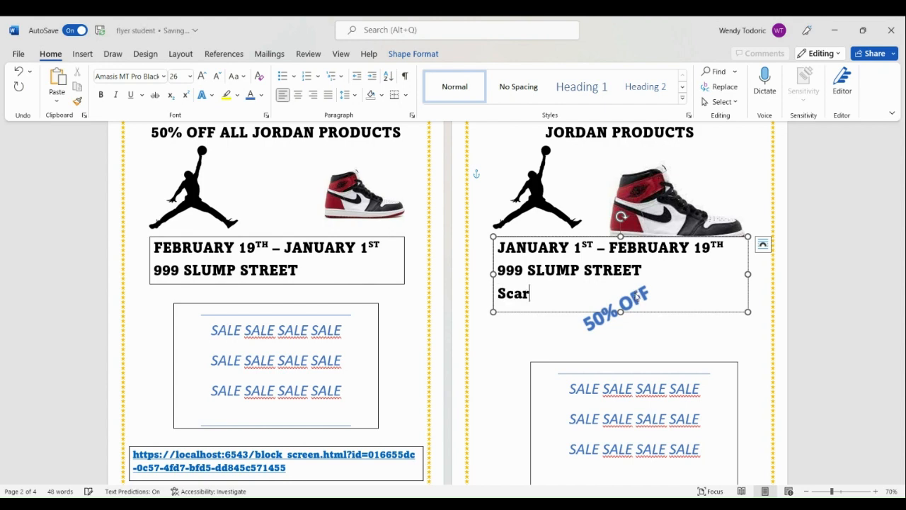
text(sdale, N)
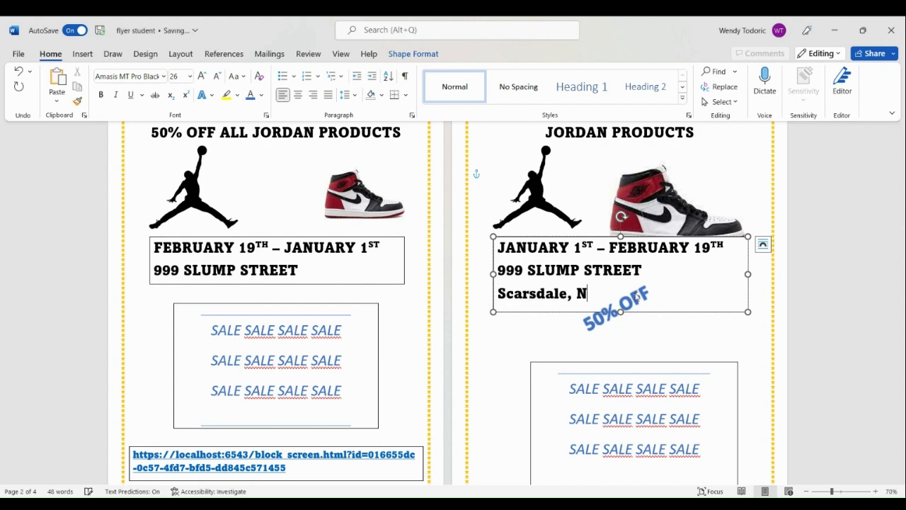
text(Y 10934)
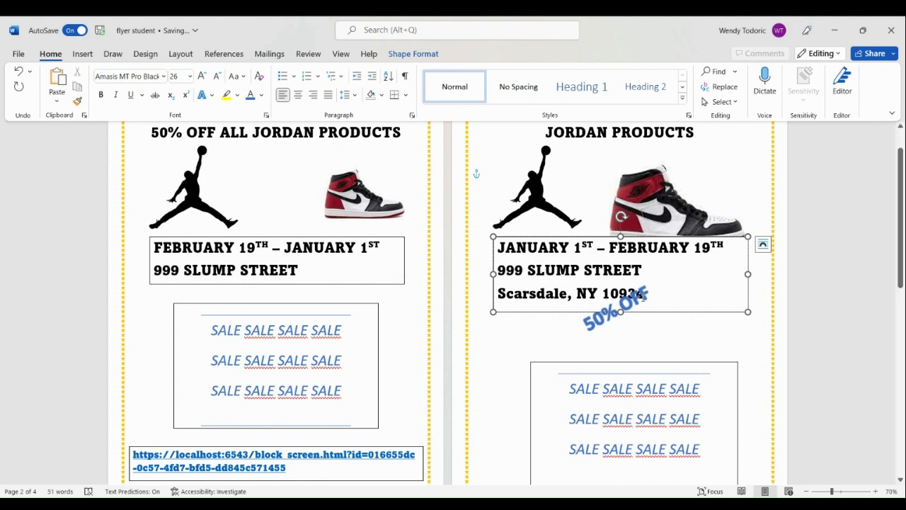
Center the date line and both address lines in the second flyer's text box.
click(649, 294)
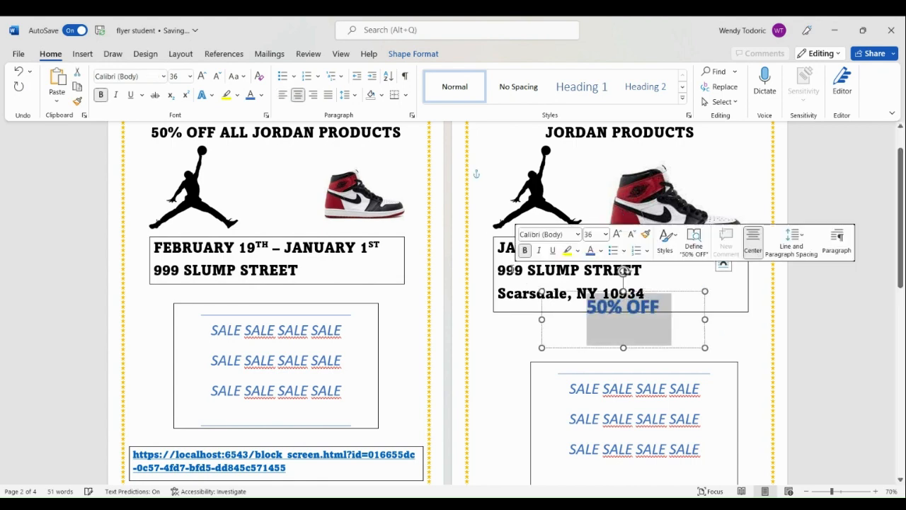
drag(498, 272, 649, 294)
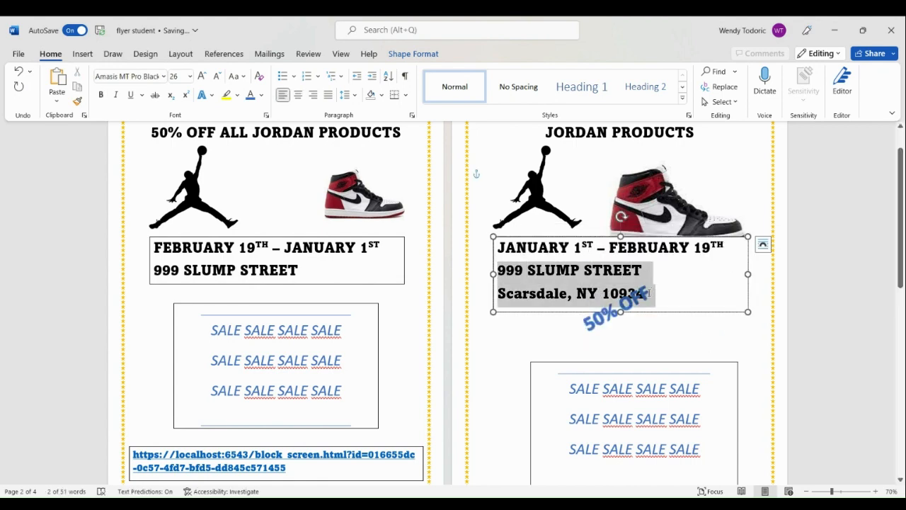
key(ctrl+e)
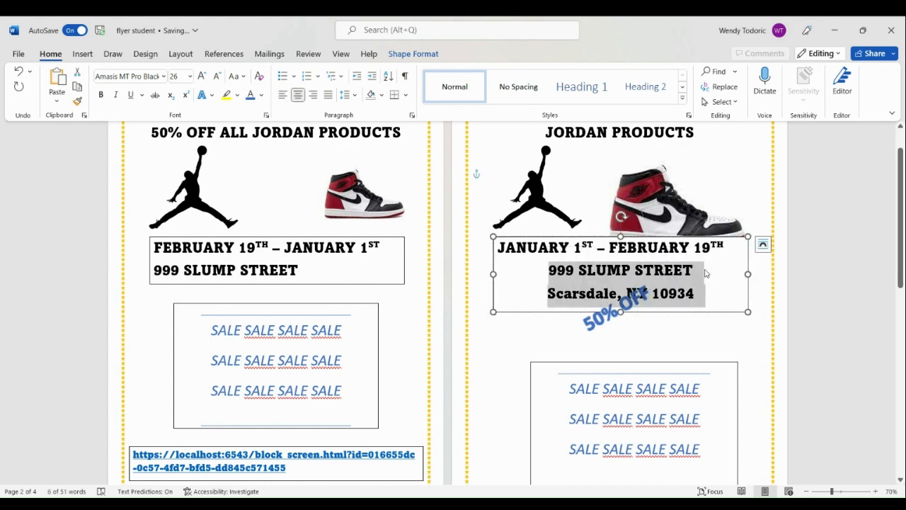
click(701, 249)
key(ctrl+e)
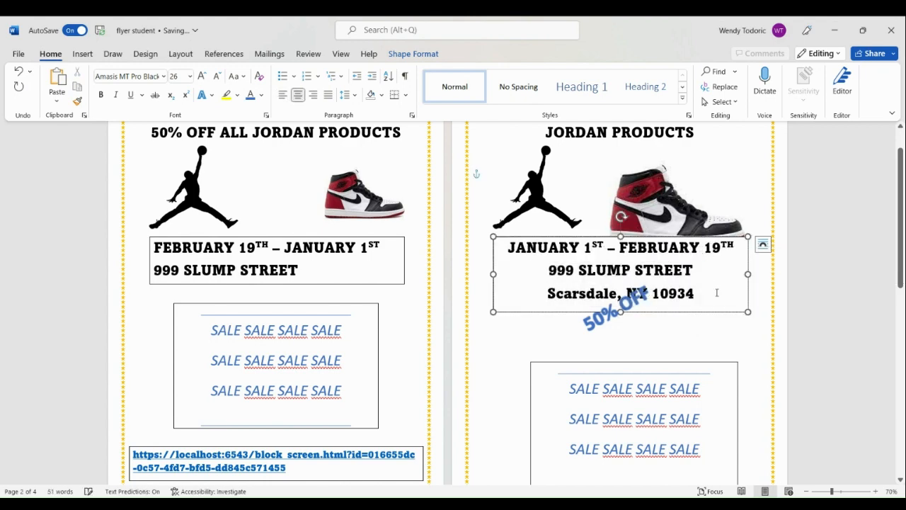
Move the second flyer's date and address box down below the shoe picture and adjust the tilt of the "50% OFF" WordArt.
drag(678, 238, 684, 291)
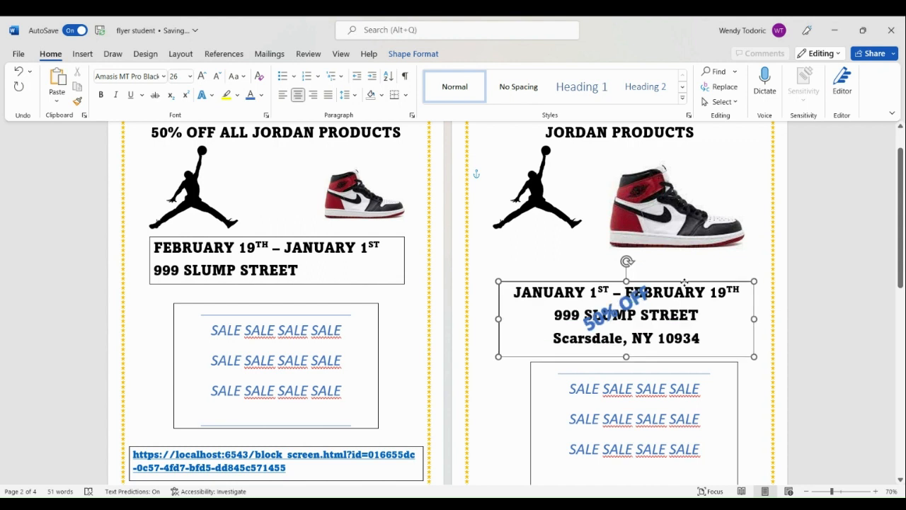
click(626, 298)
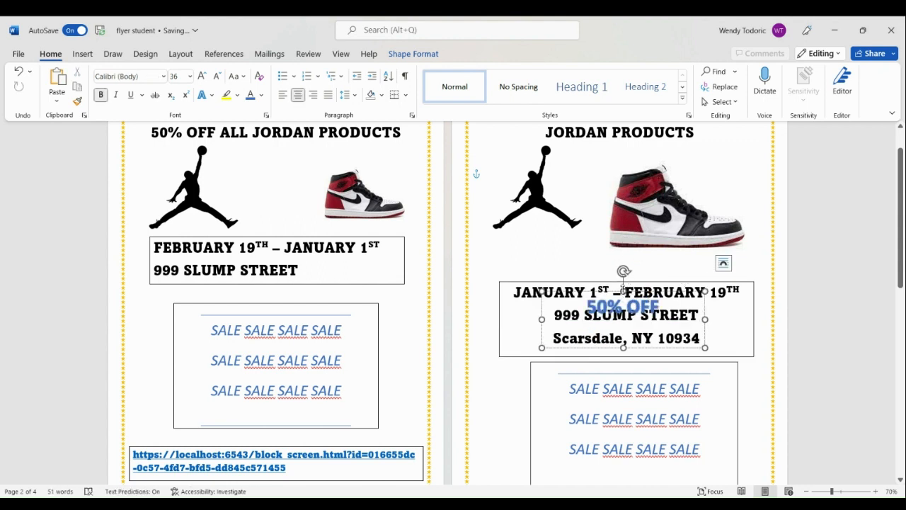
drag(624, 272, 603, 245)
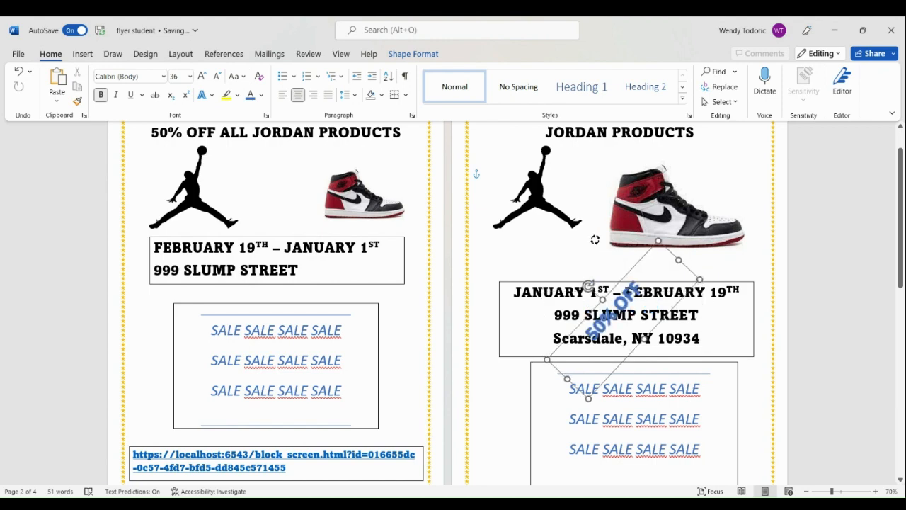
drag(590, 284, 602, 276)
Set the "50% OFF" WordArt text to size 72 and move it up beside the shoe, overlapping the Jordan logo.
drag(653, 293, 552, 334)
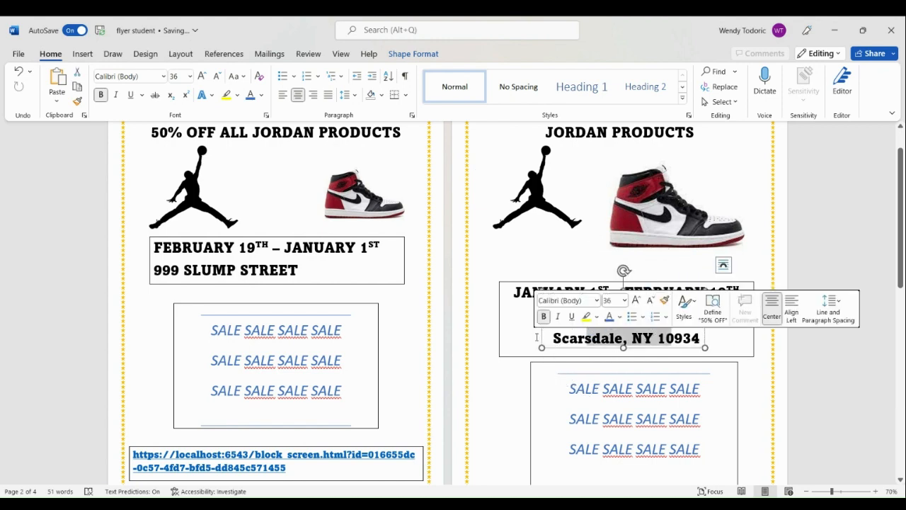
click(189, 75)
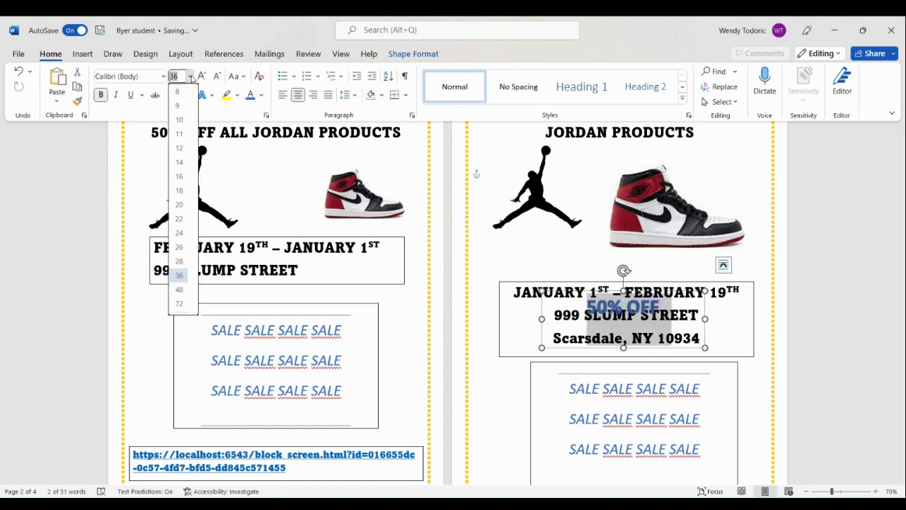
click(183, 304)
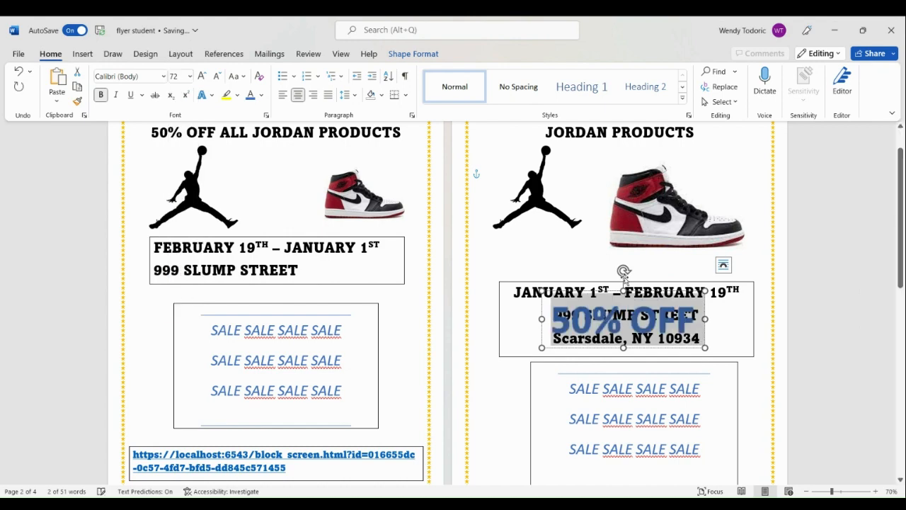
drag(616, 291, 555, 214)
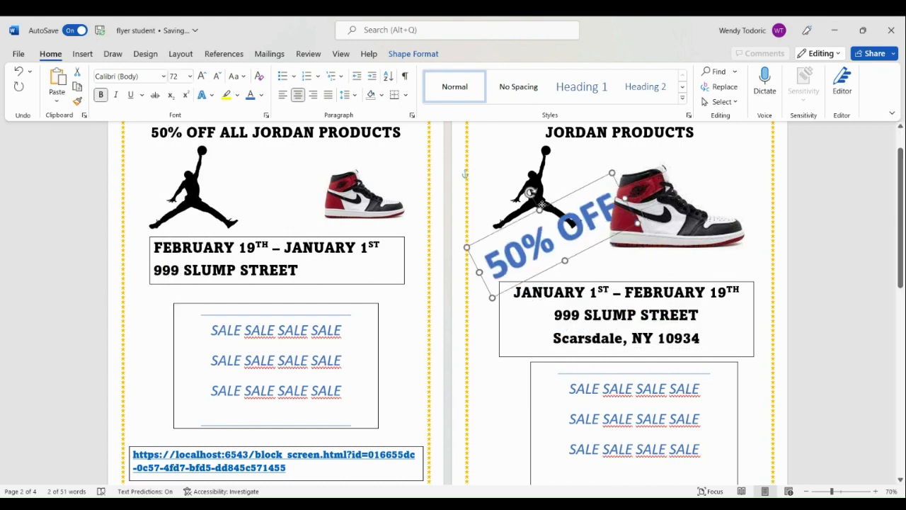
Try to change the border of the second flyer's date and address text through the Borders and Shading settings.
scroll(652, 283, down, 2)
scroll(651, 287, down, 2)
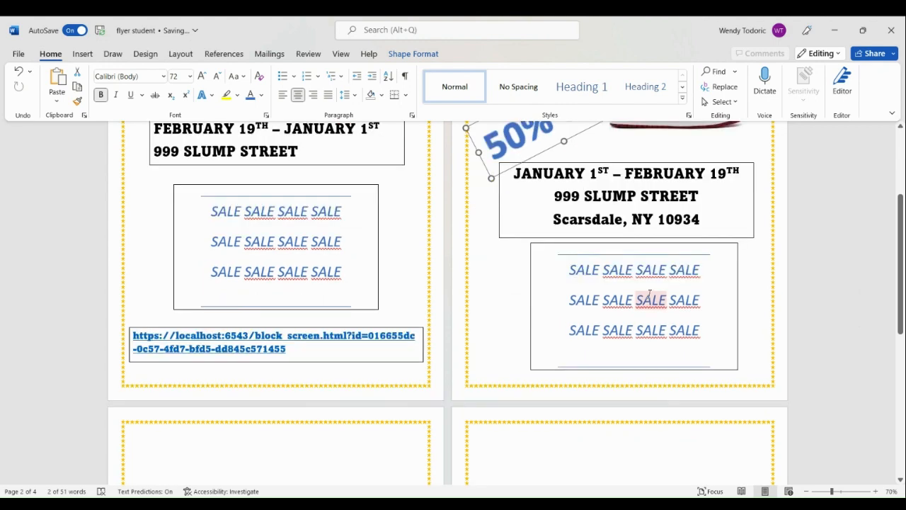
scroll(664, 336, up, 3)
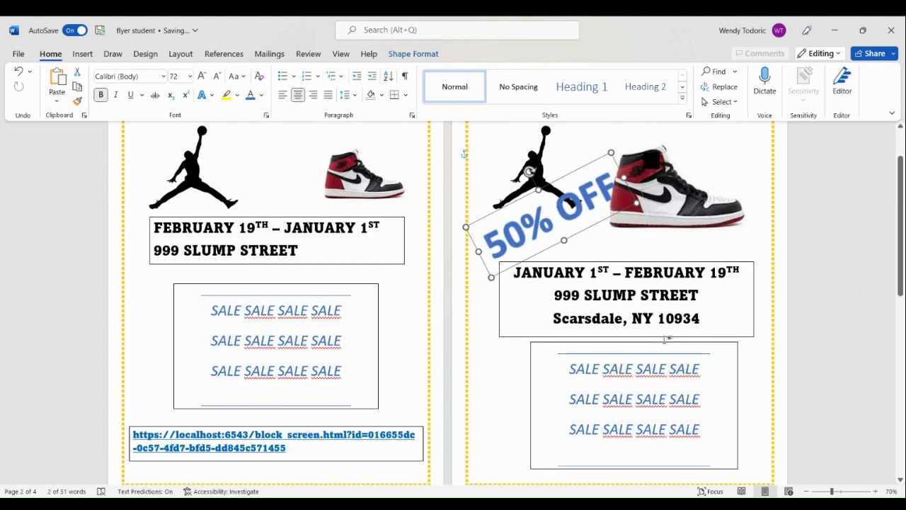
drag(718, 316, 514, 272)
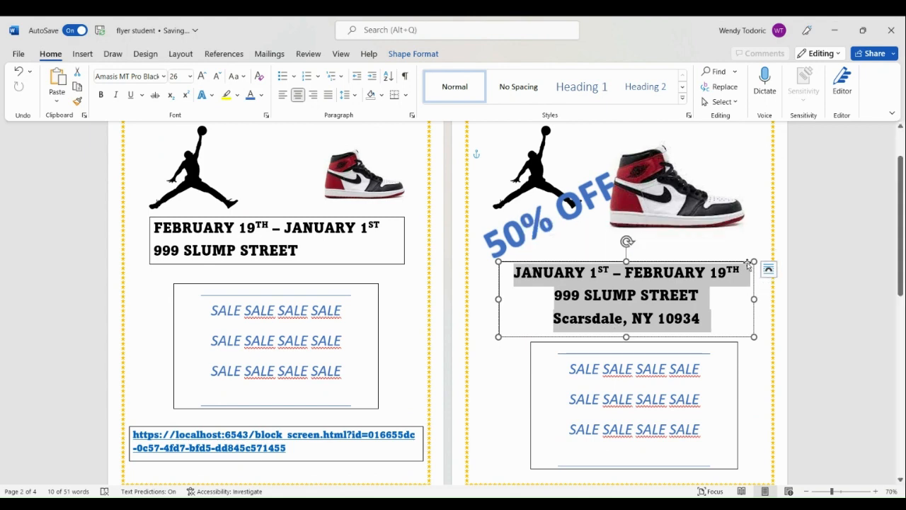
click(140, 56)
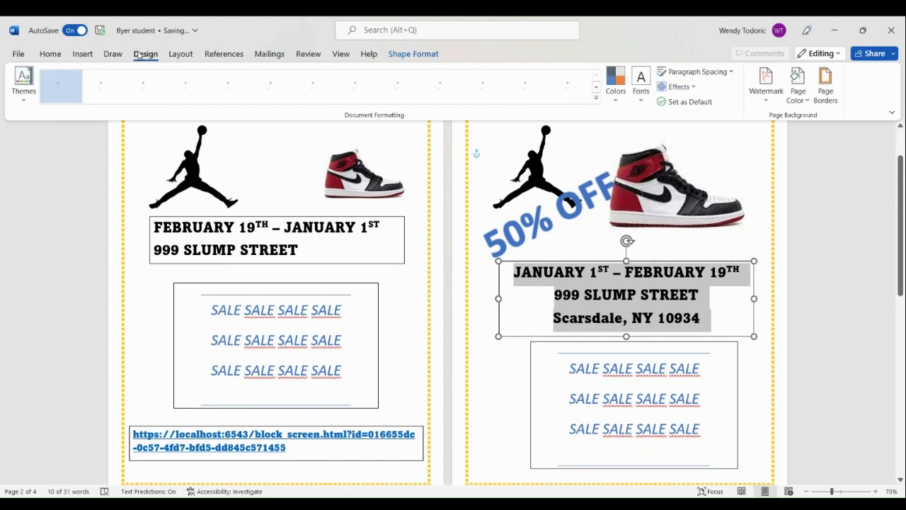
click(828, 92)
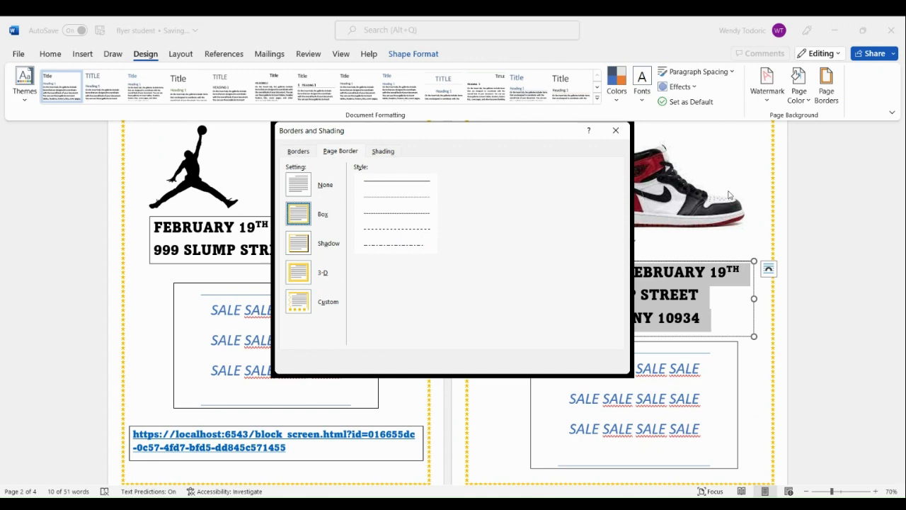
click(298, 151)
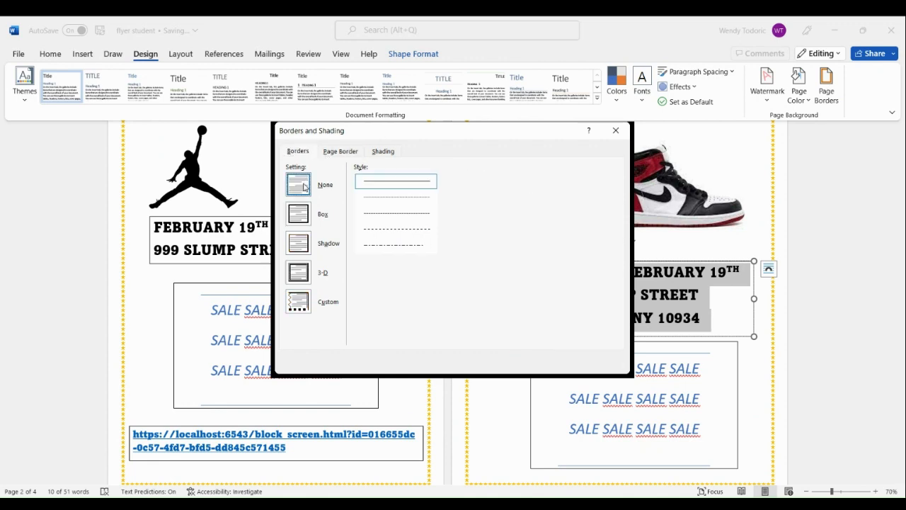
click(341, 151)
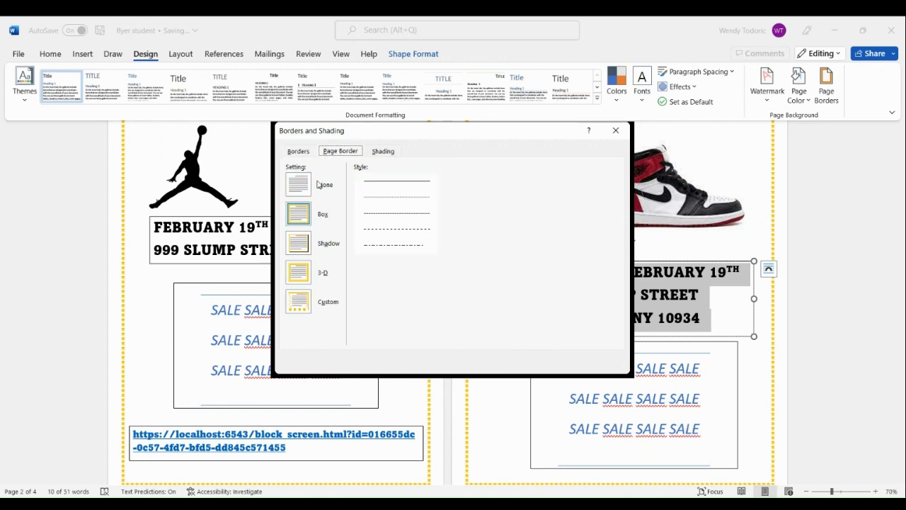
click(298, 151)
click(538, 363)
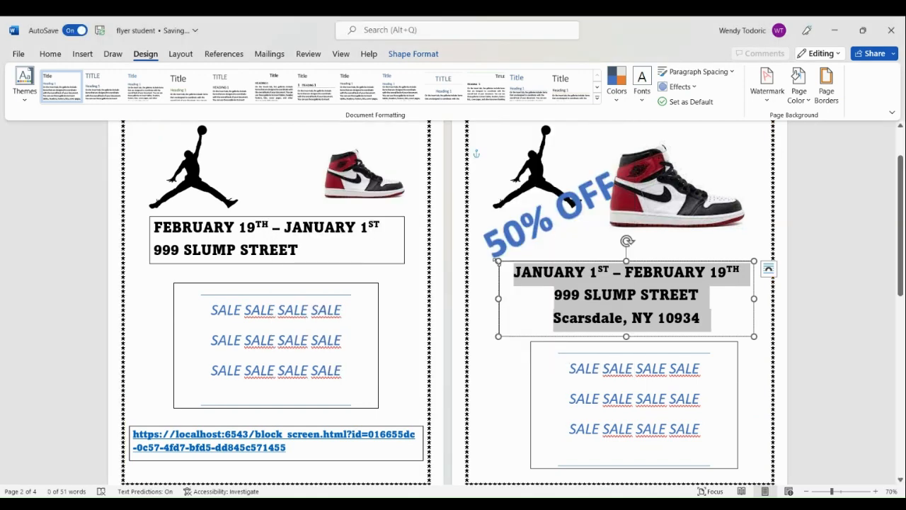
right_click(744, 259)
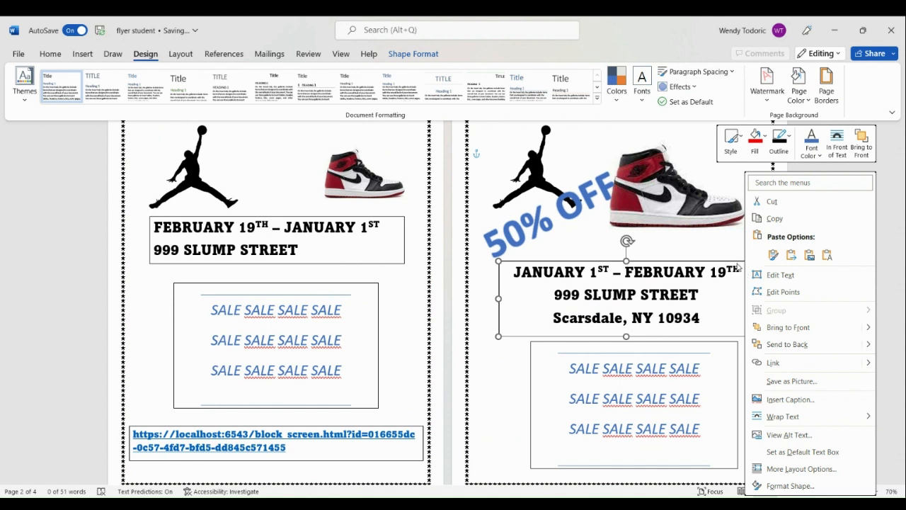
right_click(723, 267)
right_click(721, 267)
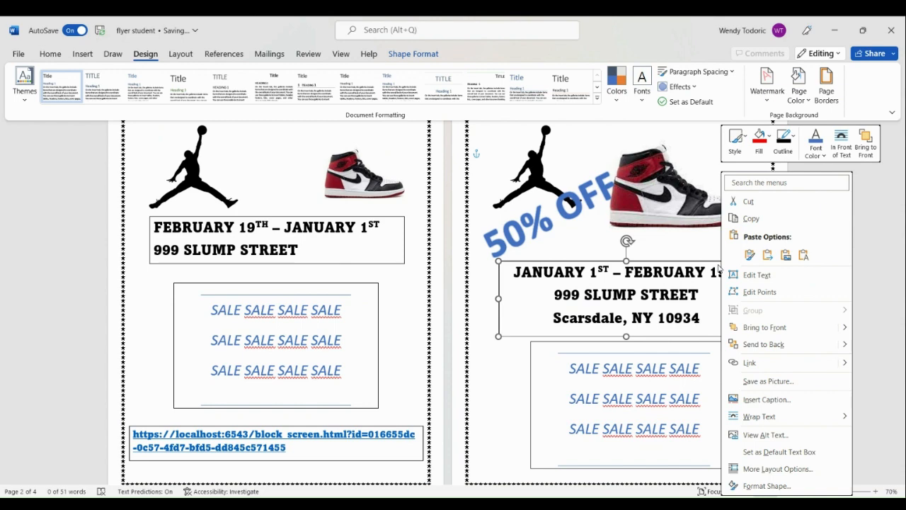
mouse_move(762, 416)
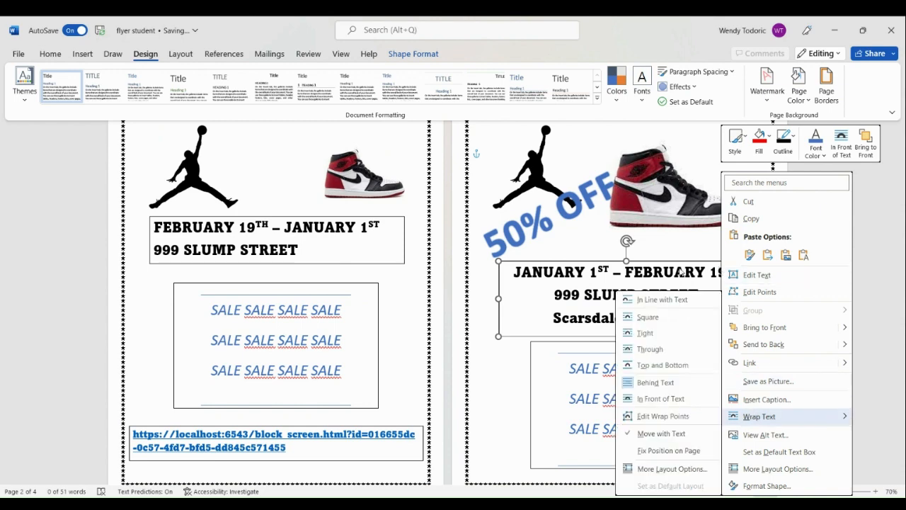
click(680, 263)
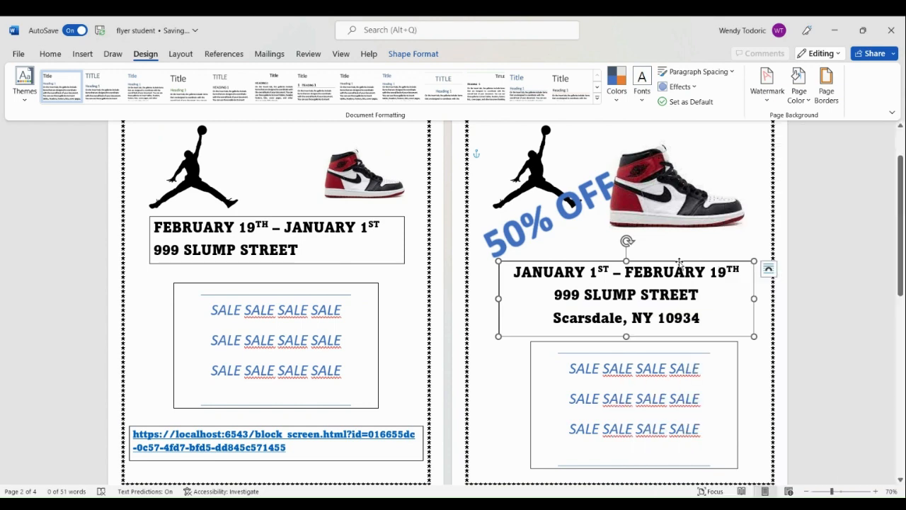
Set the outline weight of the second flyer's date and address box to 6 pt.
click(404, 57)
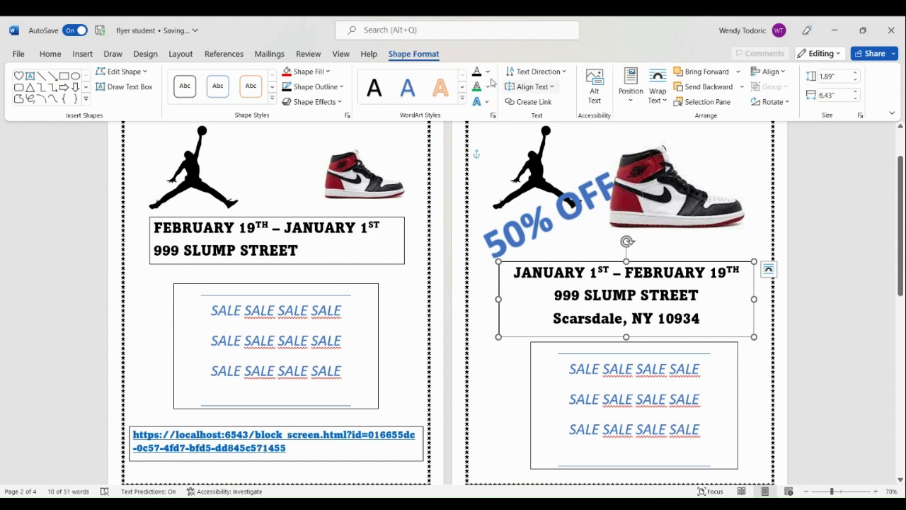
click(342, 88)
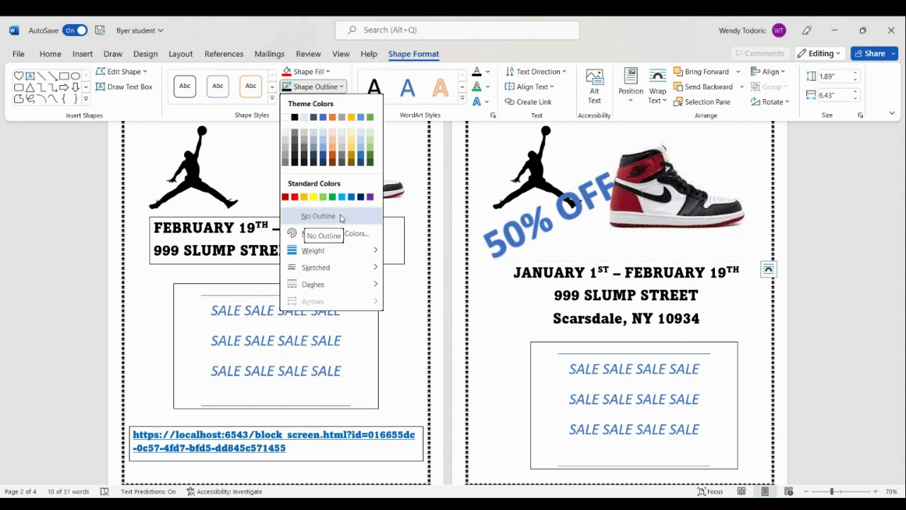
mouse_move(329, 255)
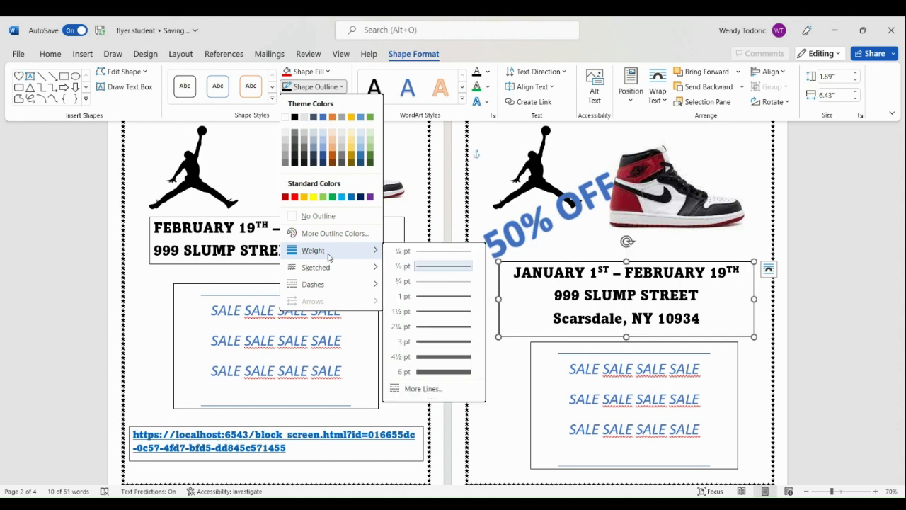
click(434, 373)
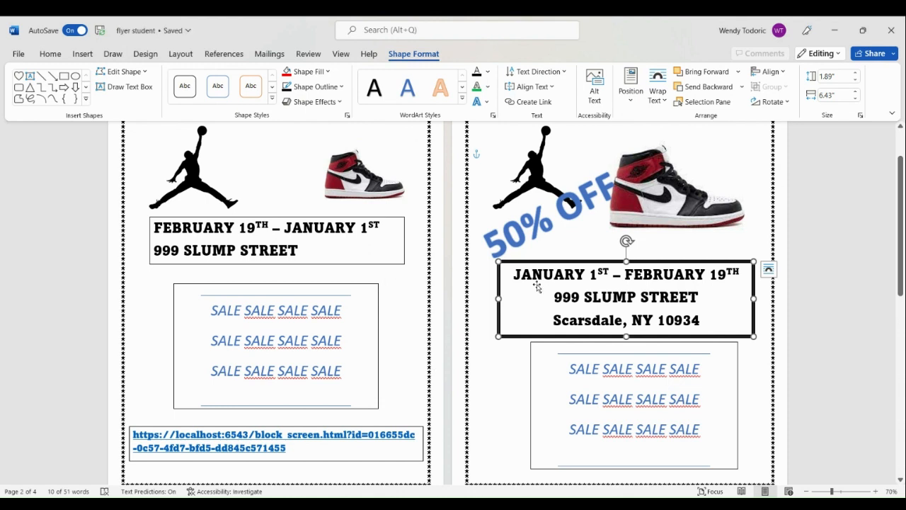
Shift the "50% OFF" WordArt slightly right and down so it overlaps the heel of the shoe picture.
click(598, 247)
click(578, 195)
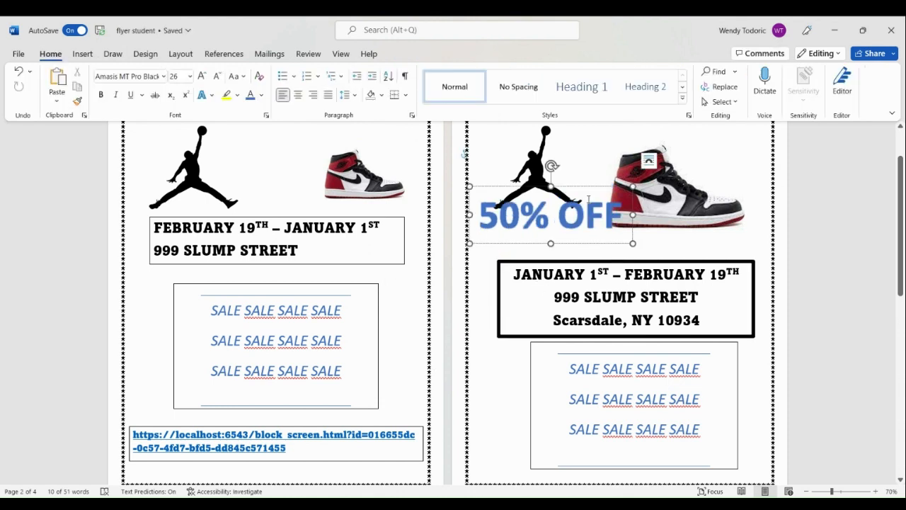
drag(574, 187, 597, 194)
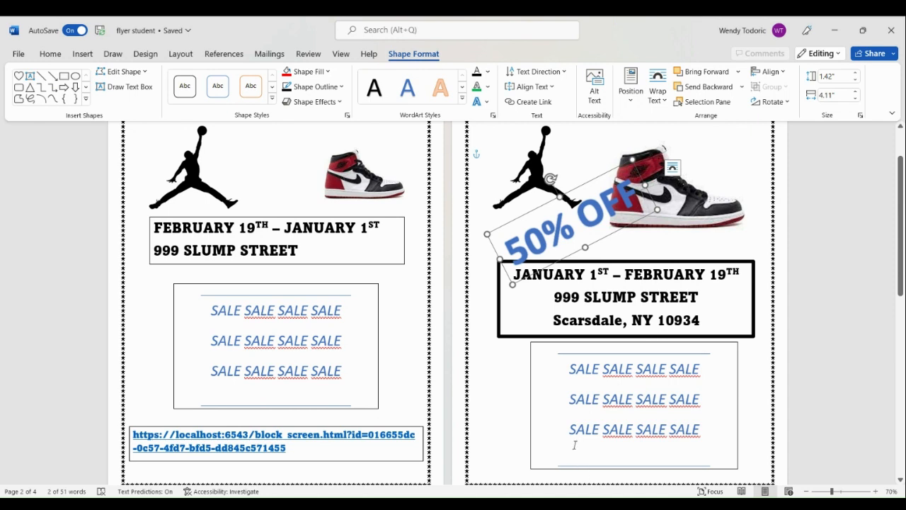
scroll(599, 263, up, 2)
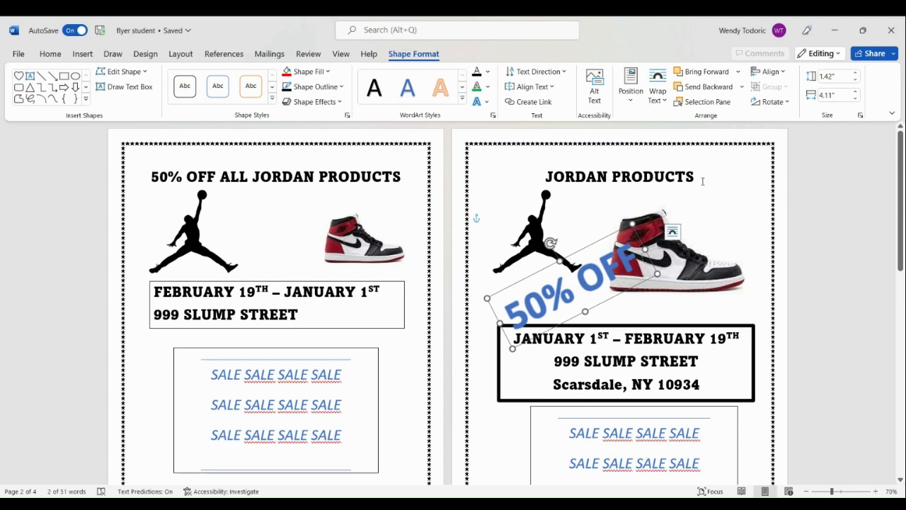
drag(703, 178, 599, 179)
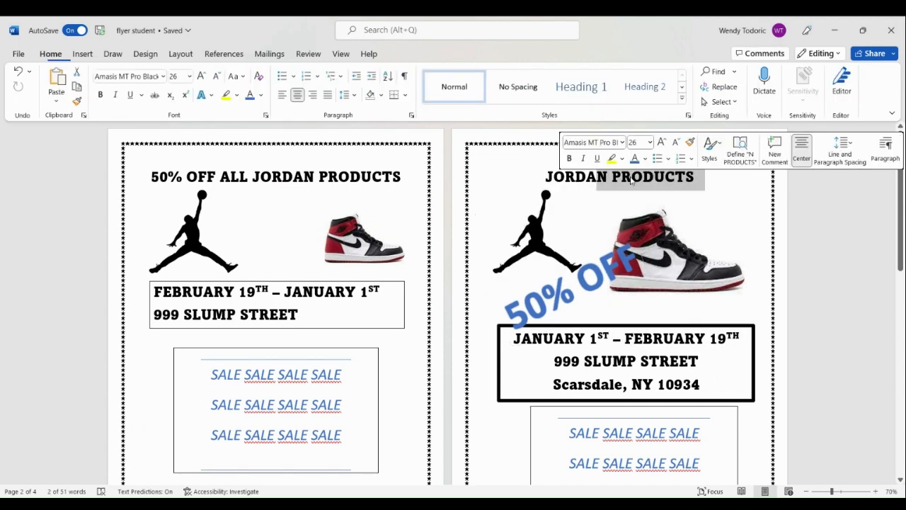
click(649, 143)
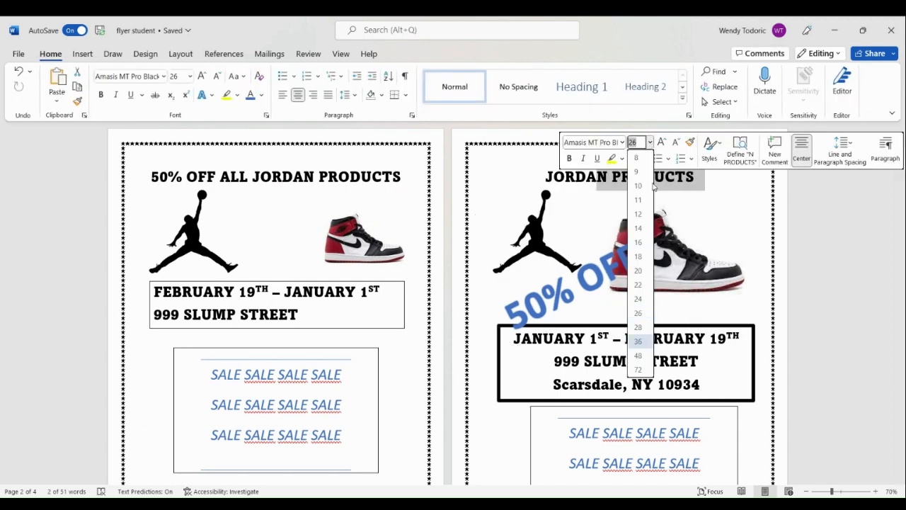
click(728, 192)
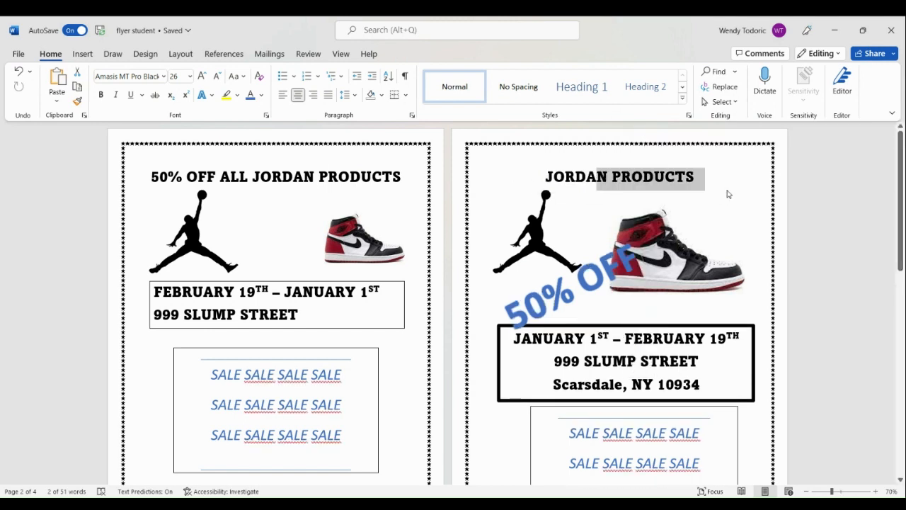
Enlarge the second flyer's "JORDAN PRODUCTS" heading, trying font sizes 72 and 50 and settling on 43.
click(698, 177)
triple_click(649, 176)
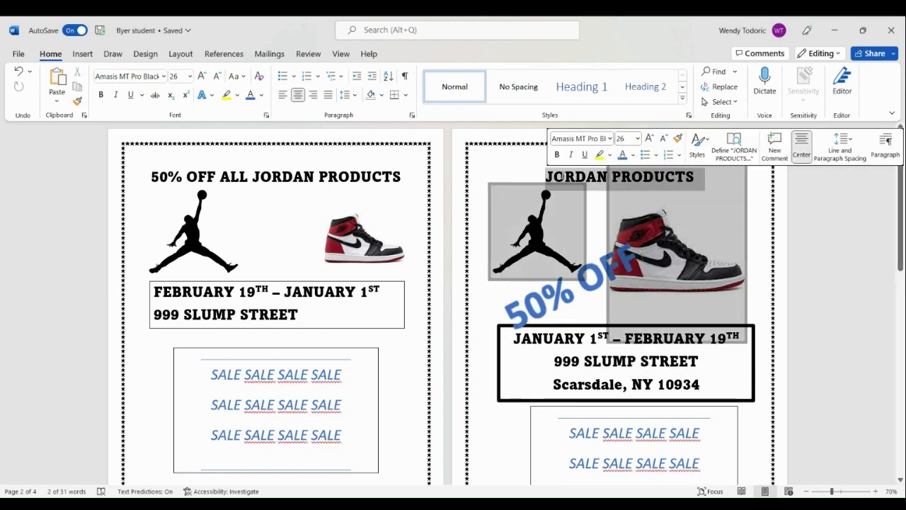
click(190, 76)
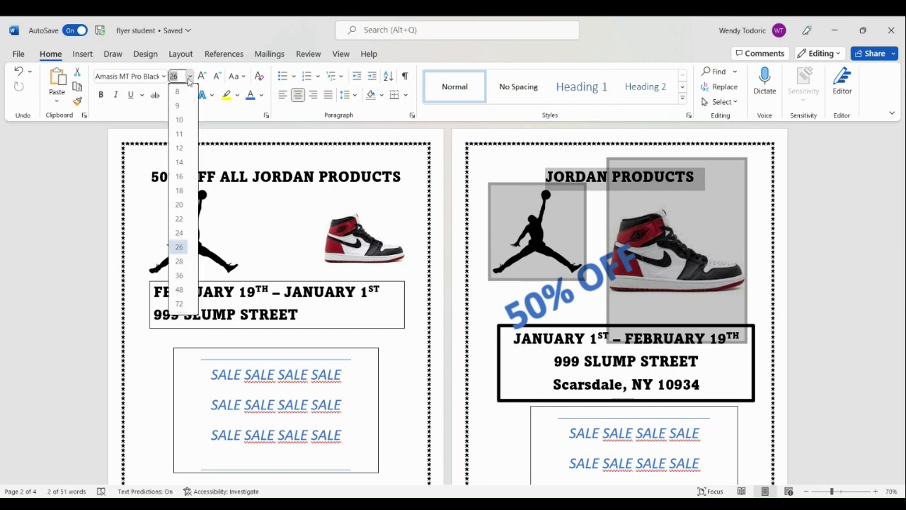
click(179, 304)
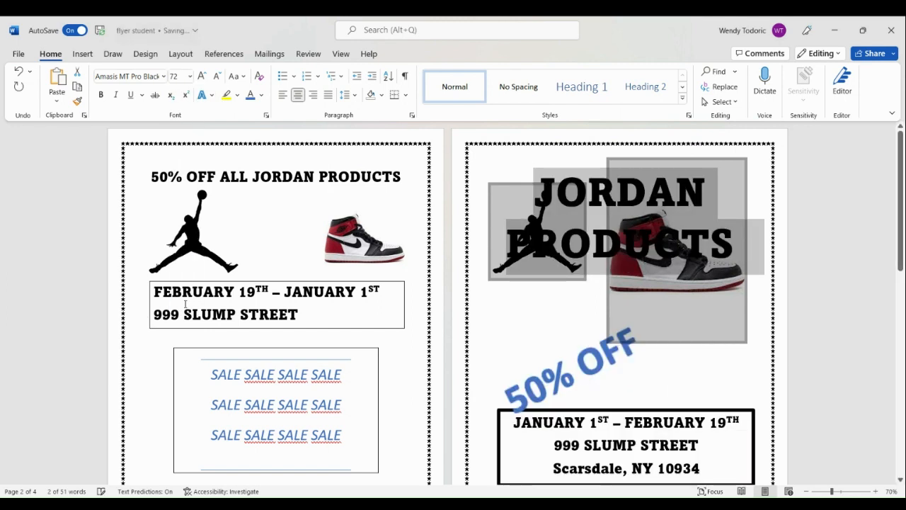
click(177, 78)
text(50)
key(Return)
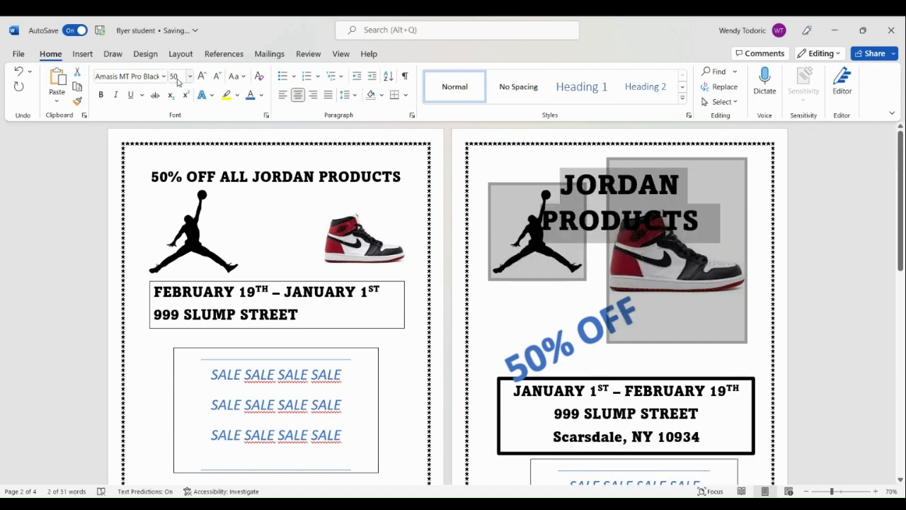
click(178, 78)
text(4)
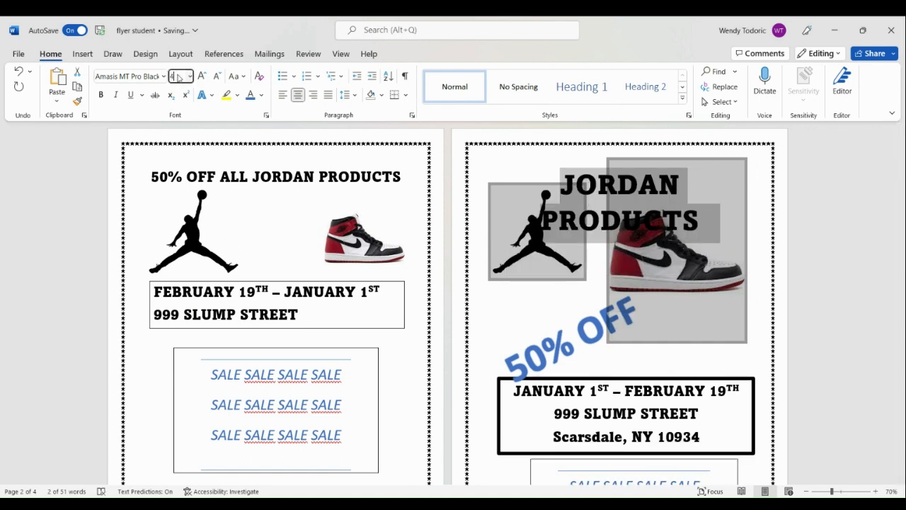
text(3)
key(Return)
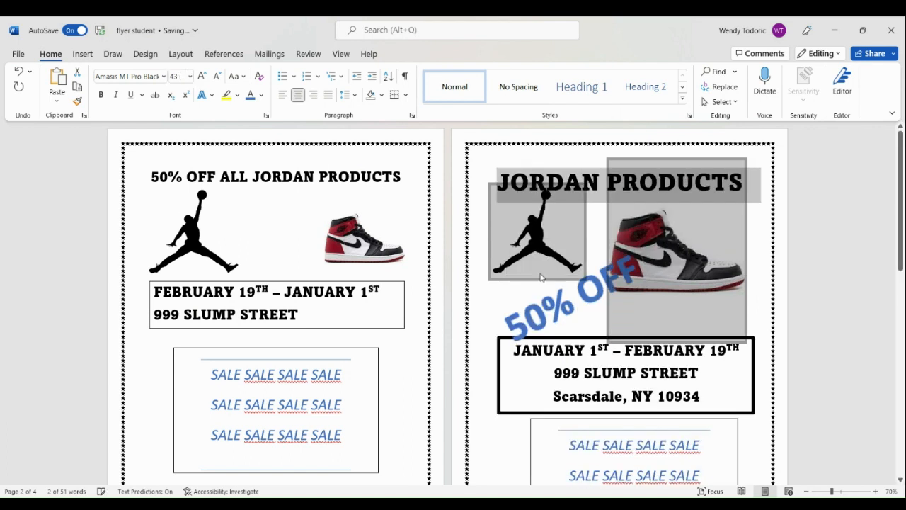
Delete the third "SALE SALE SALE SALE" line on the second flyer and shorten its box to fit the two remaining lines.
click(576, 279)
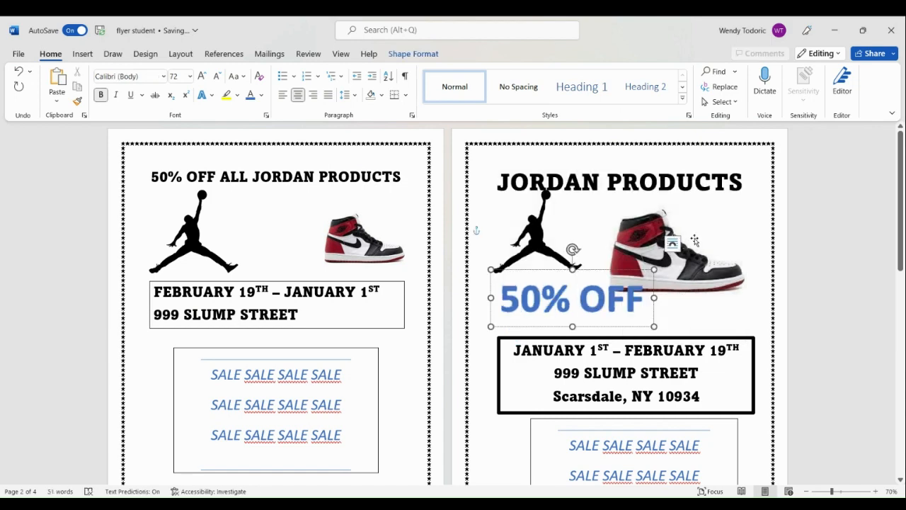
scroll(568, 243, down, 2)
scroll(566, 243, down, 3)
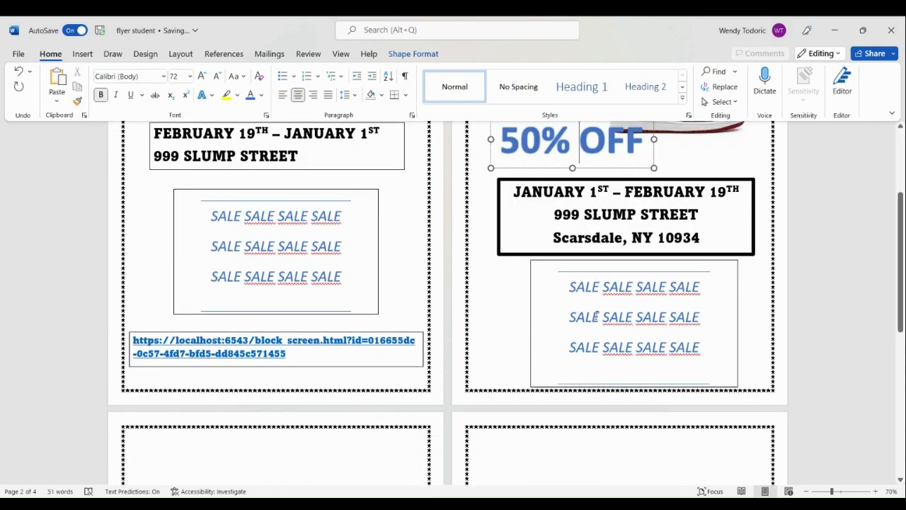
click(610, 347)
triple_click(610, 347)
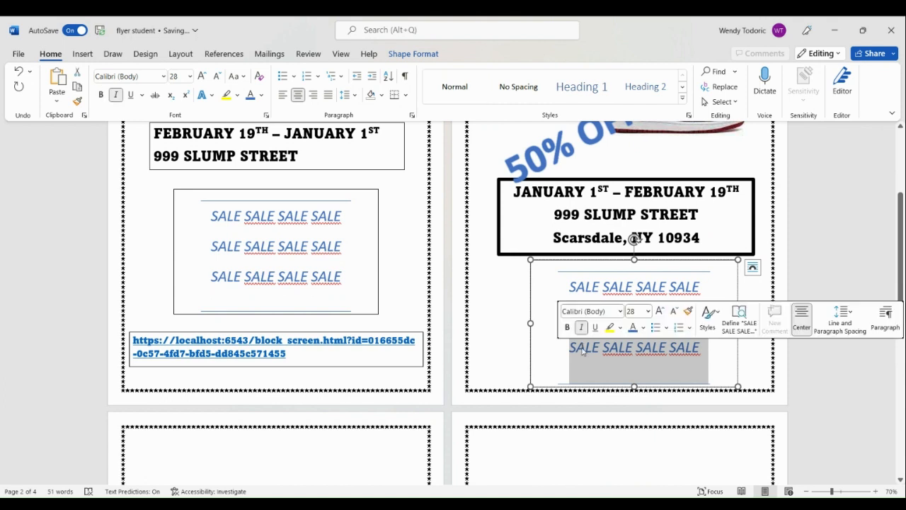
key(Delete)
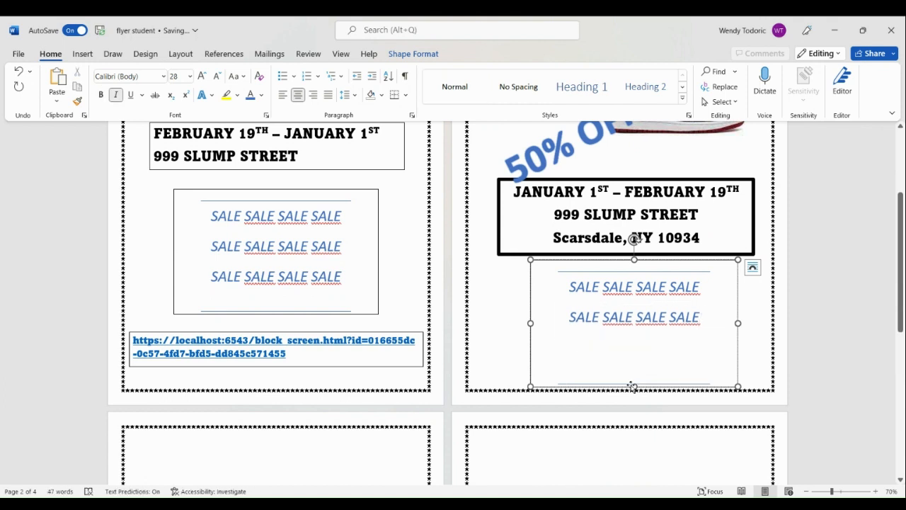
drag(635, 387, 633, 340)
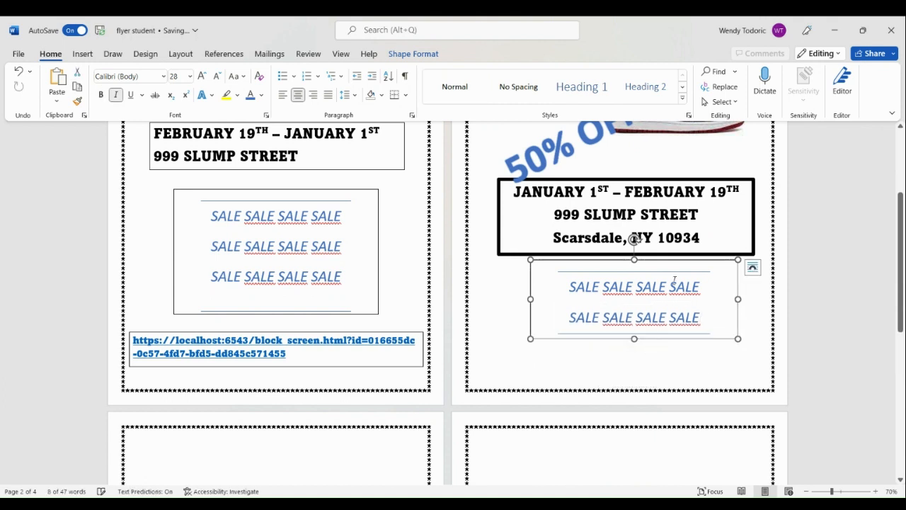
Move the second flyer's SALE box down, and lower the date and address box to just above it.
drag(666, 262, 669, 288)
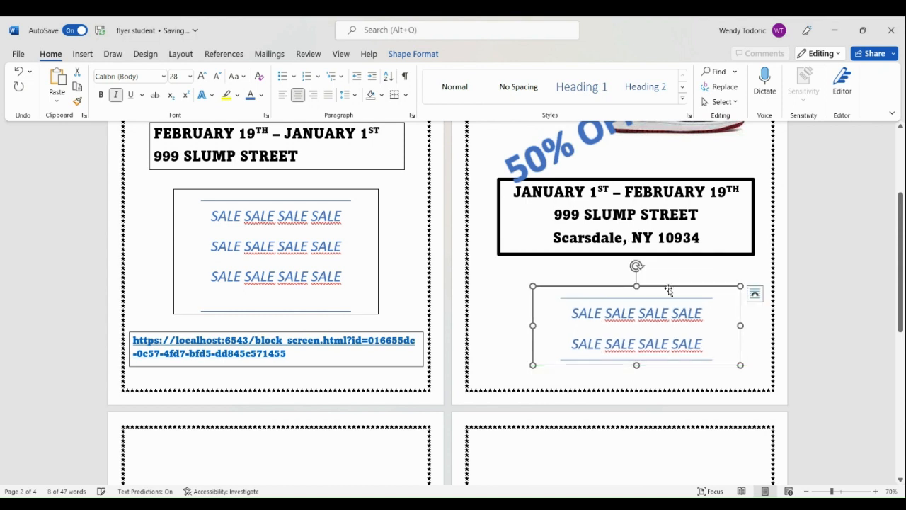
scroll(673, 274, up, 2)
click(674, 262)
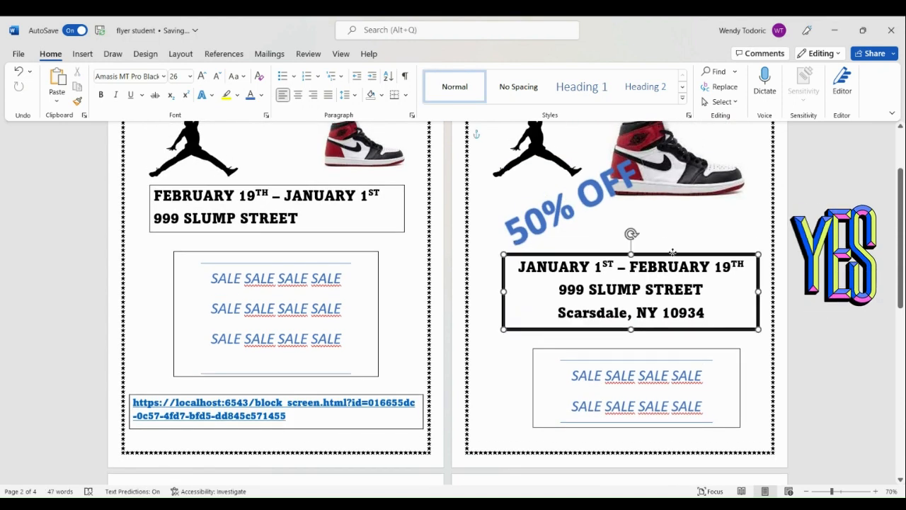
drag(674, 262, 674, 264)
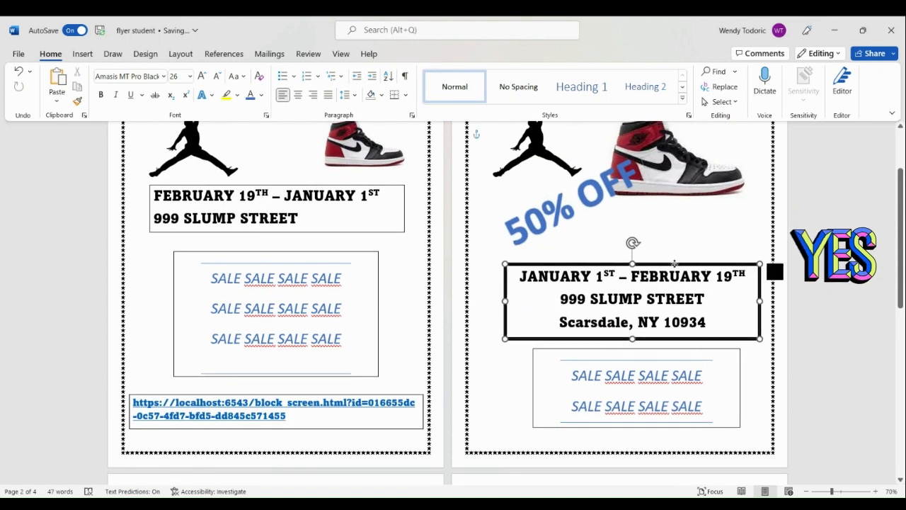
click(678, 347)
Enlarge the second flyer's shoe picture proportionally to about 5.21 inches wide, extending it down and to the left.
scroll(639, 317, up, 3)
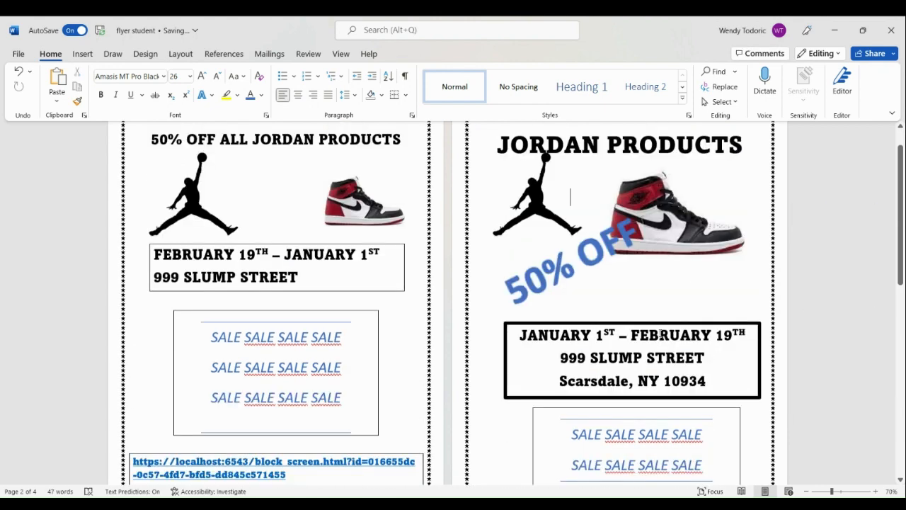
click(634, 236)
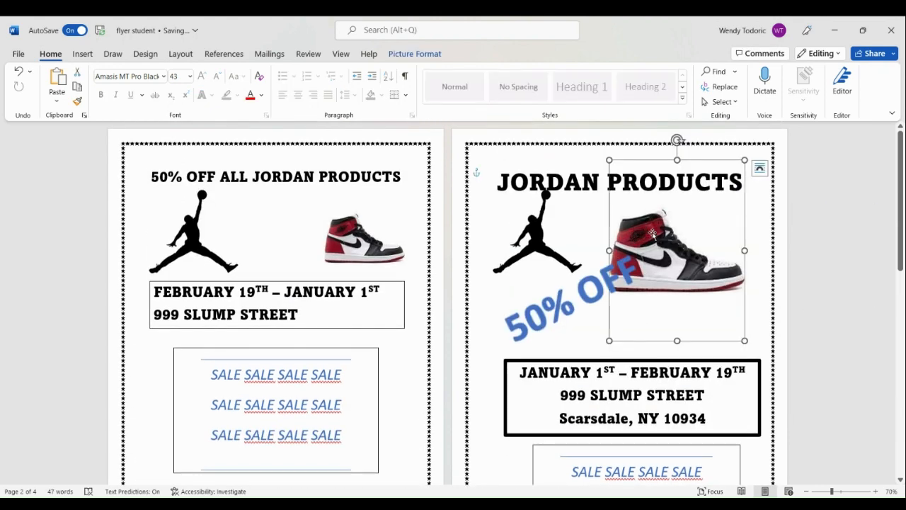
drag(610, 340, 537, 400)
click(528, 234)
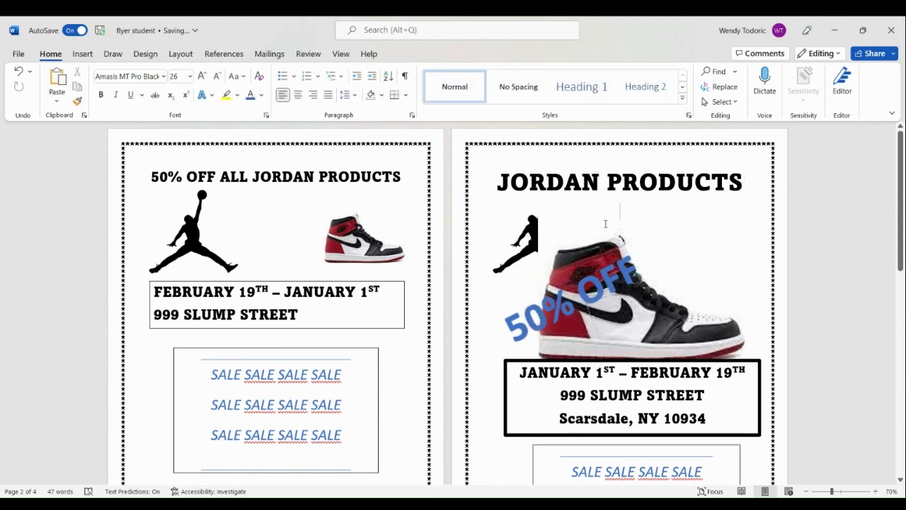
Crop the empty space above and below the shoe to a height of about 3.61 inches, and move the picture clear of the date box.
click(658, 309)
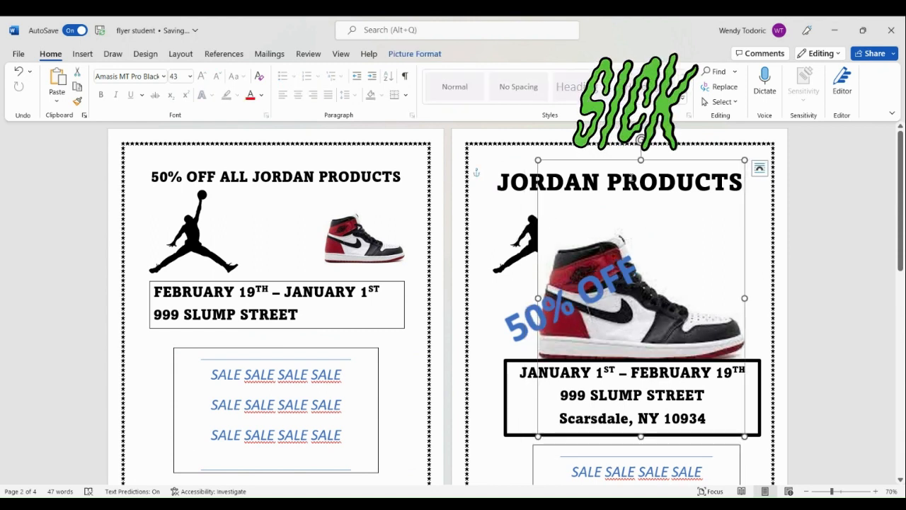
click(415, 54)
click(789, 79)
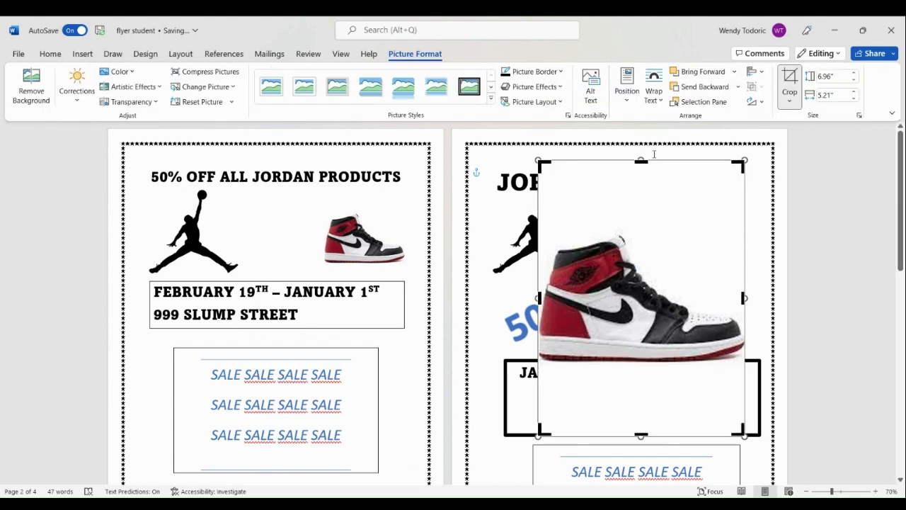
drag(641, 161, 641, 224)
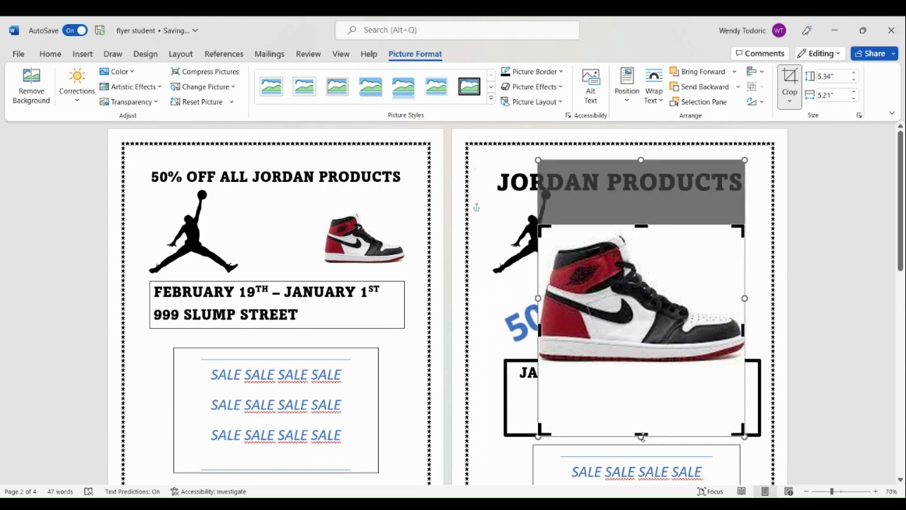
drag(640, 437, 640, 433)
drag(641, 378, 639, 368)
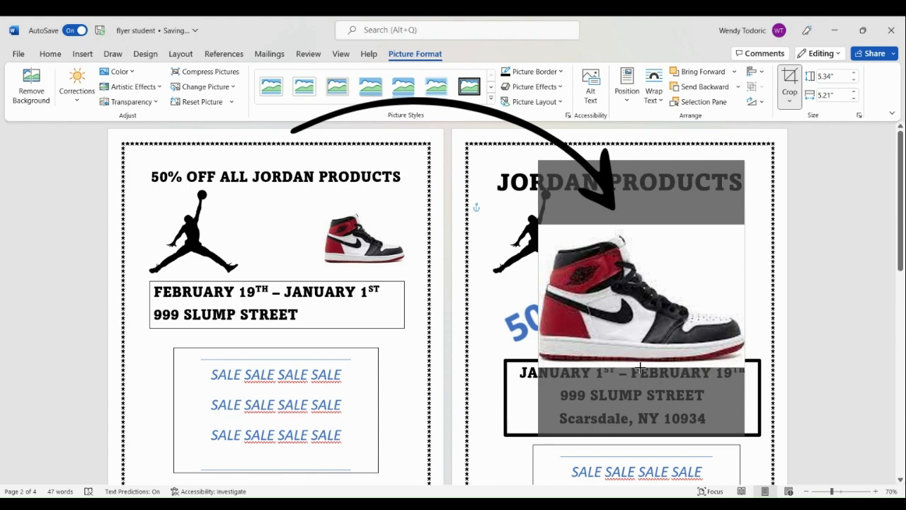
click(787, 74)
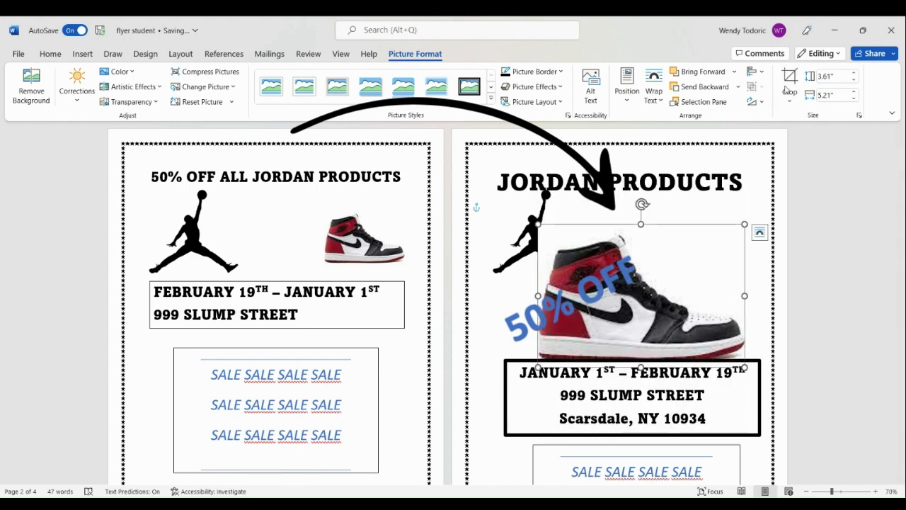
drag(690, 236, 711, 205)
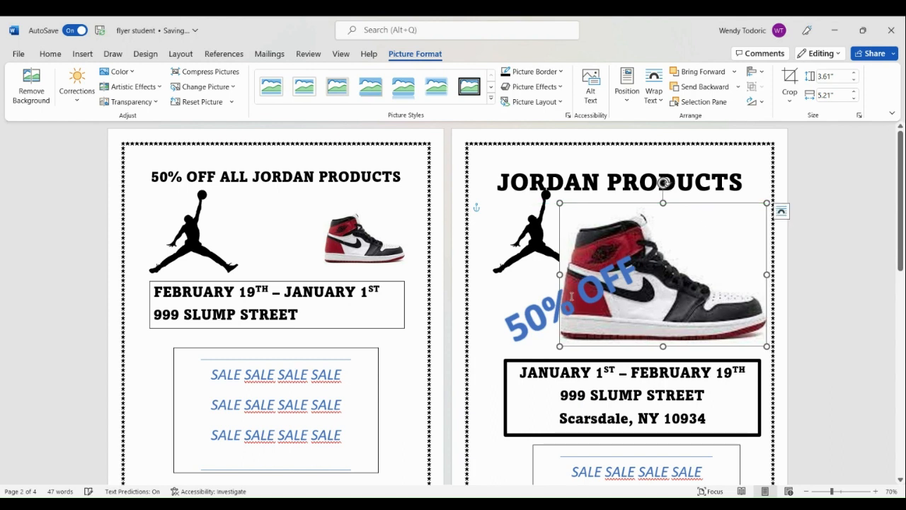
Set the second flyer's Jumpman logo to wrap behind text and move it down to the lower-left part of the date and address box.
click(536, 201)
click(547, 182)
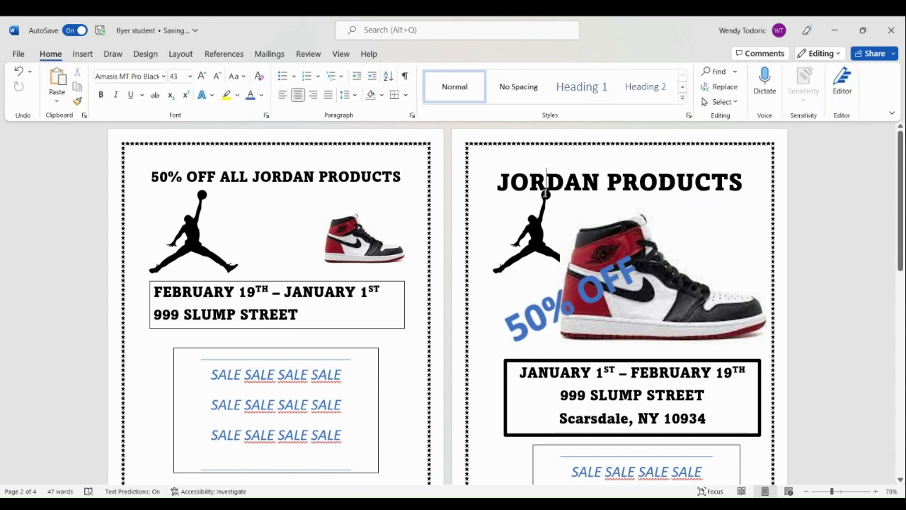
right_click(510, 238)
right_click(496, 272)
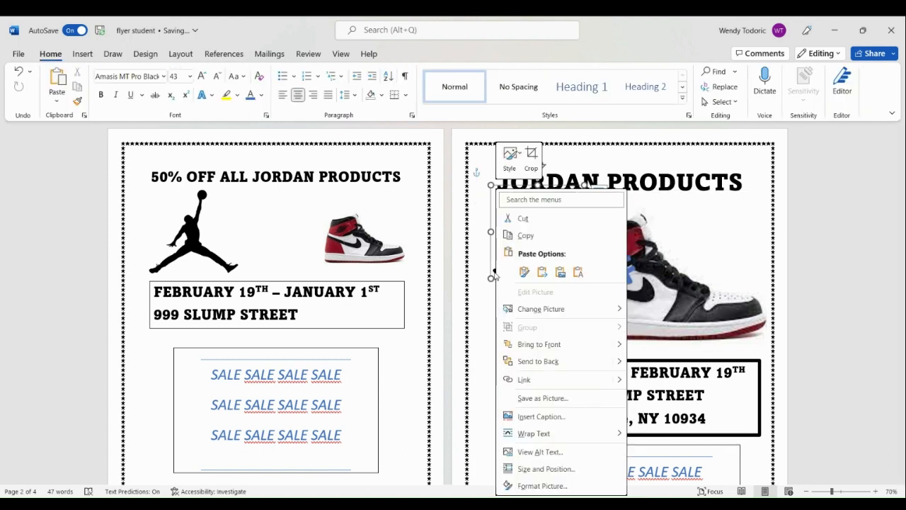
mouse_move(563, 439)
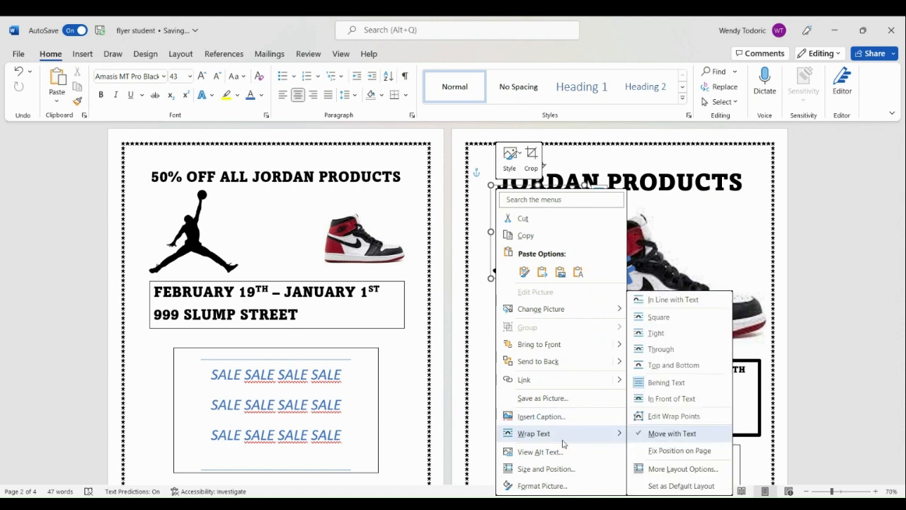
click(666, 383)
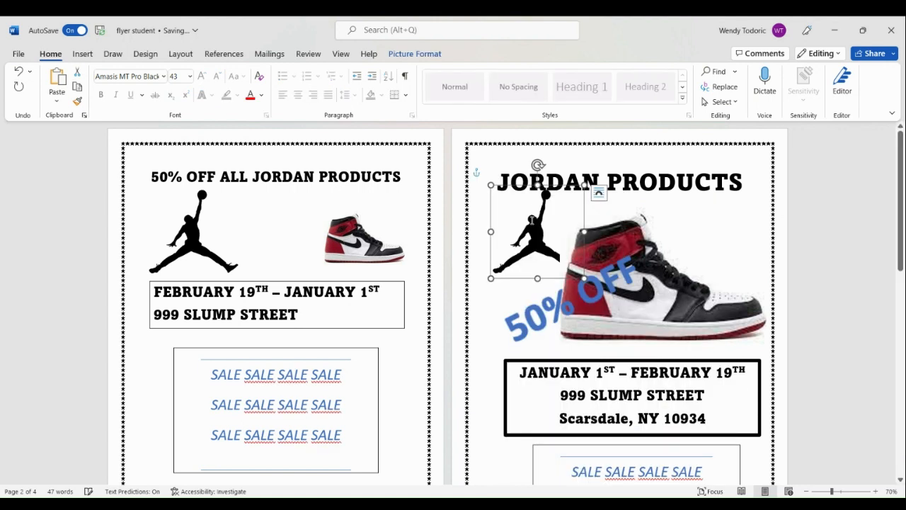
drag(542, 184, 558, 401)
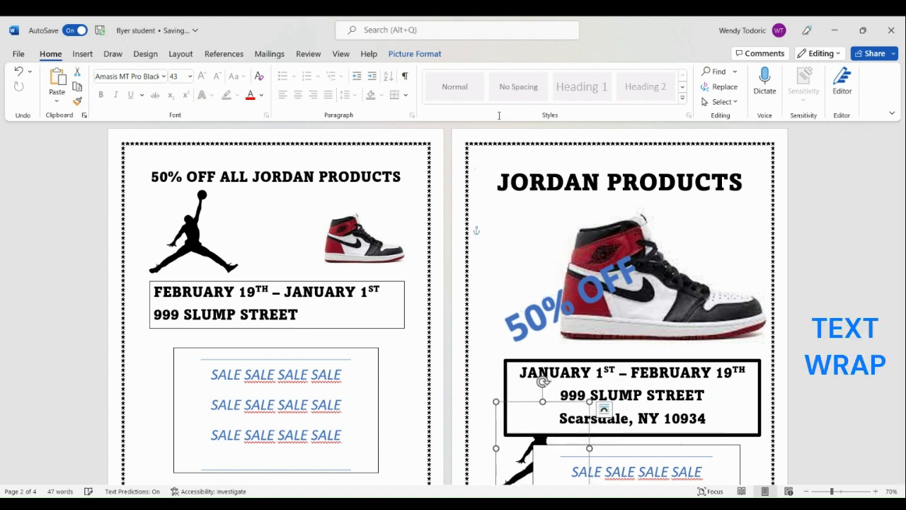
Bring the Jumpman logo forward and shrink it to about 1.62 inches square at the left edge of the second flyer's SALE box.
click(415, 54)
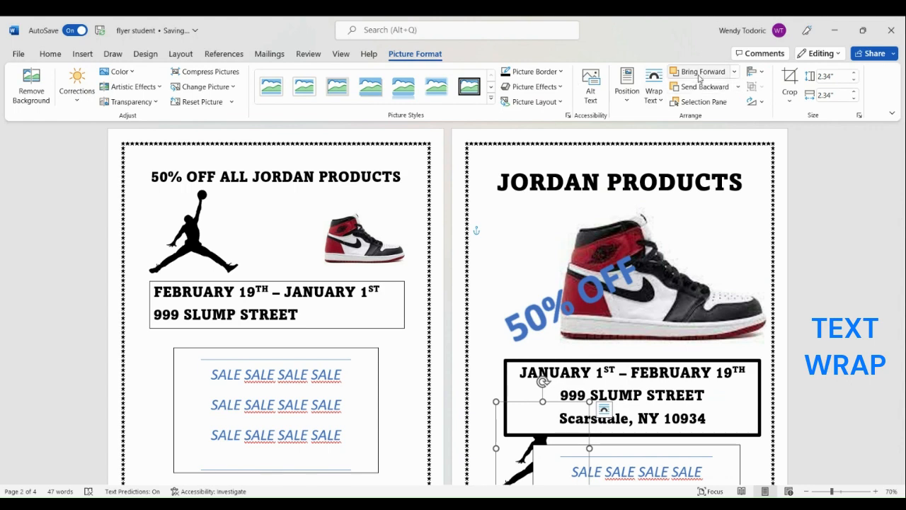
click(734, 72)
click(717, 103)
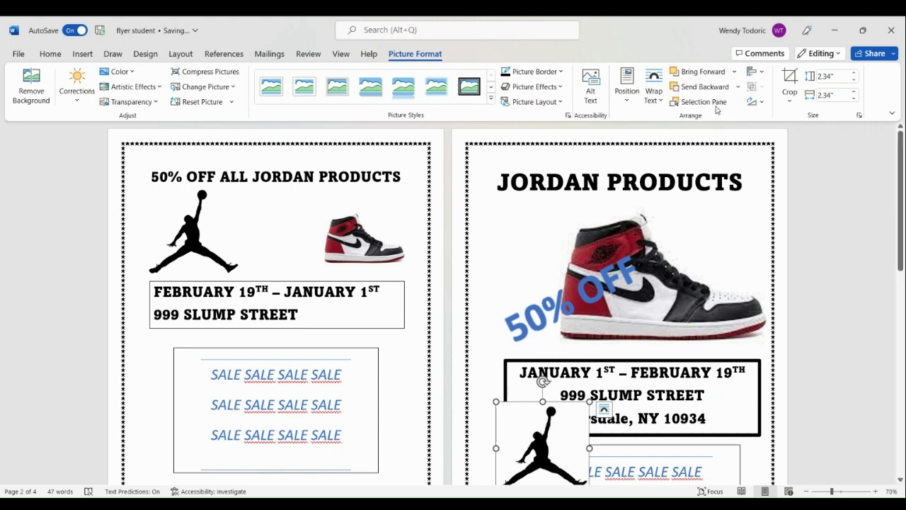
scroll(543, 237, down, 4)
drag(589, 183, 537, 260)
scroll(622, 255, up, 5)
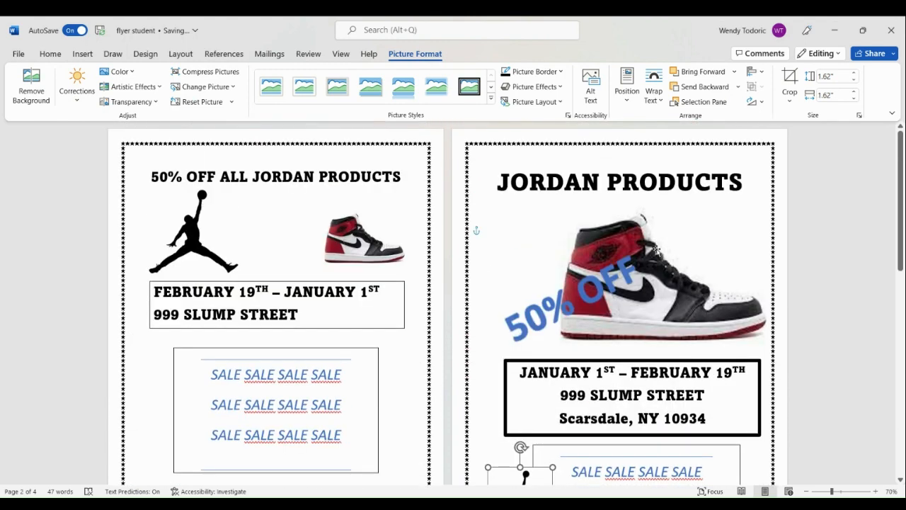
Move the second flyer's shoe picture slightly left to center it between the heading and the date box.
click(604, 241)
drag(603, 241, 576, 239)
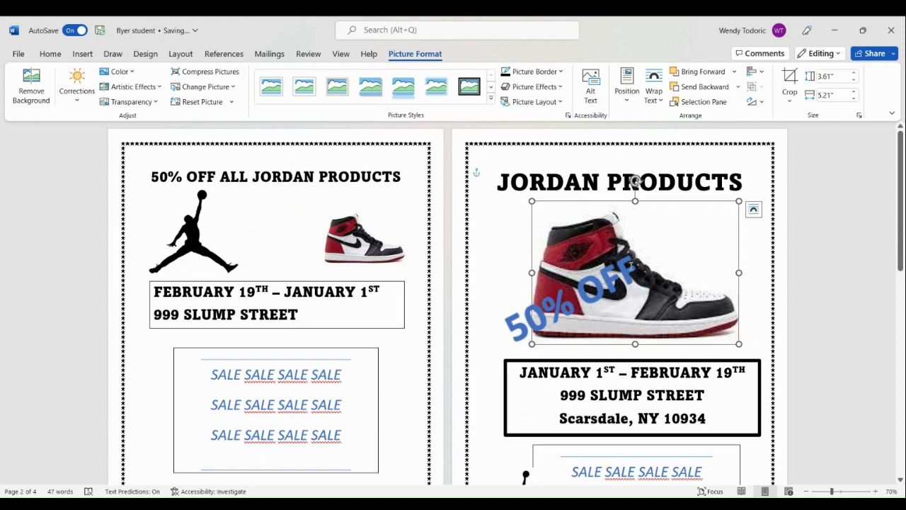
Move the "50% OFF" WordArt above the shoe's toe, and make its box narrower and taller so the text wraps onto two lines.
click(629, 268)
drag(587, 273, 719, 181)
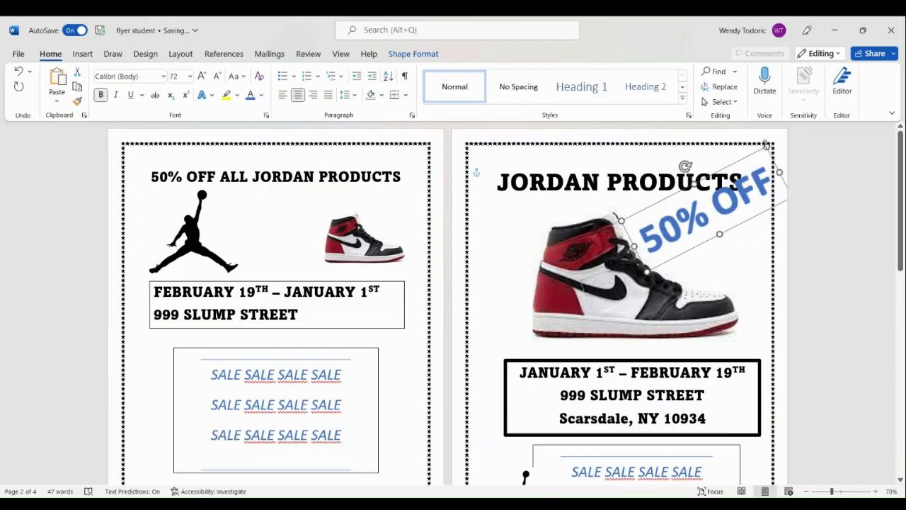
drag(766, 148, 752, 159)
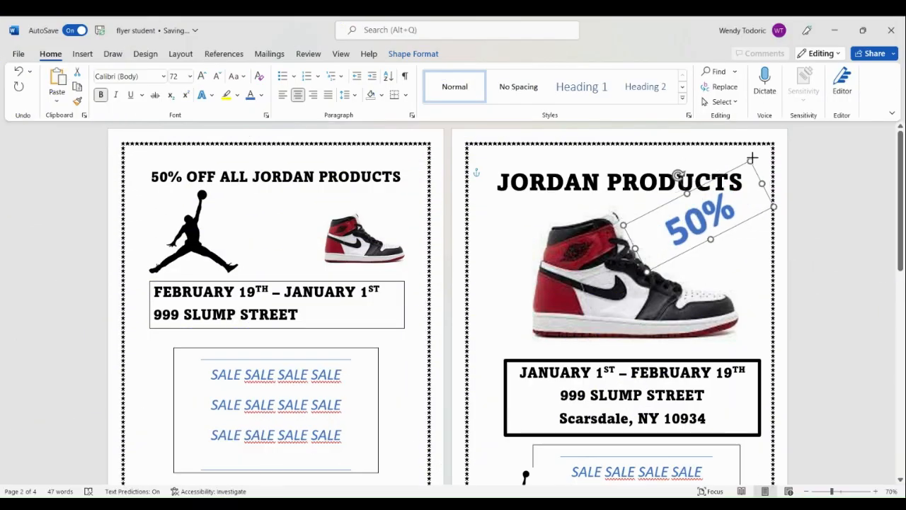
drag(711, 240, 740, 284)
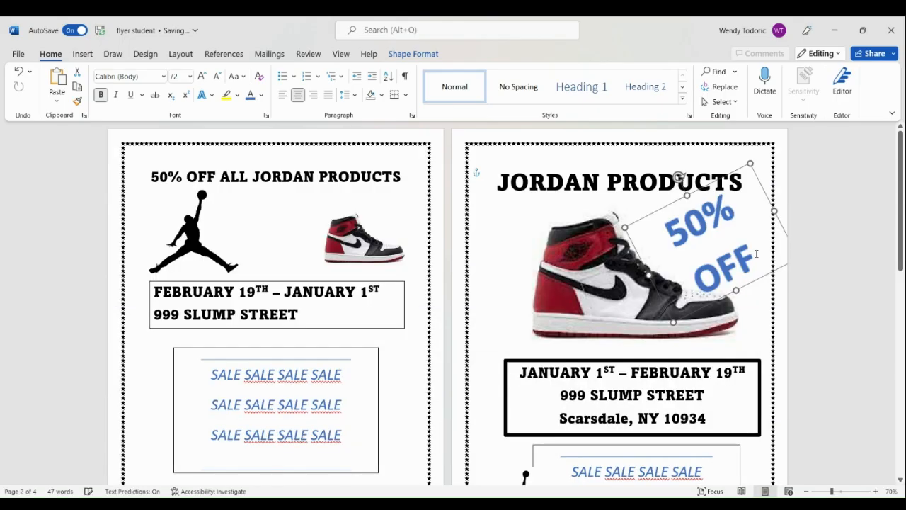
Set the "50% OFF" WordArt font size to 62 and break the text so "OFF" sits on its own line.
drag(757, 251, 677, 221)
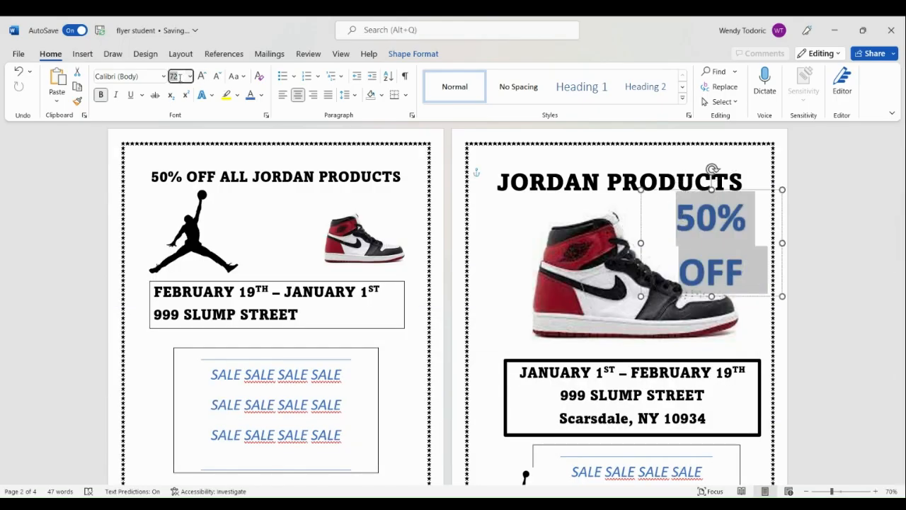
text(62)
key(Return)
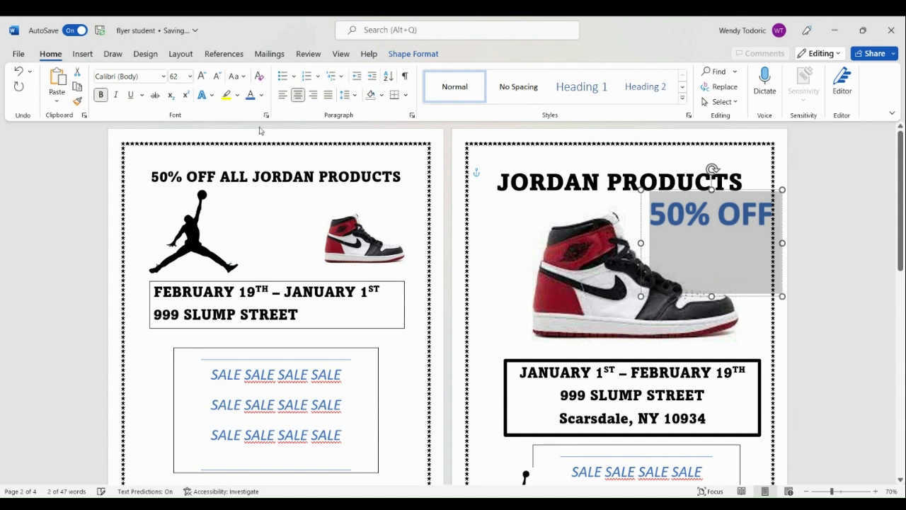
click(724, 216)
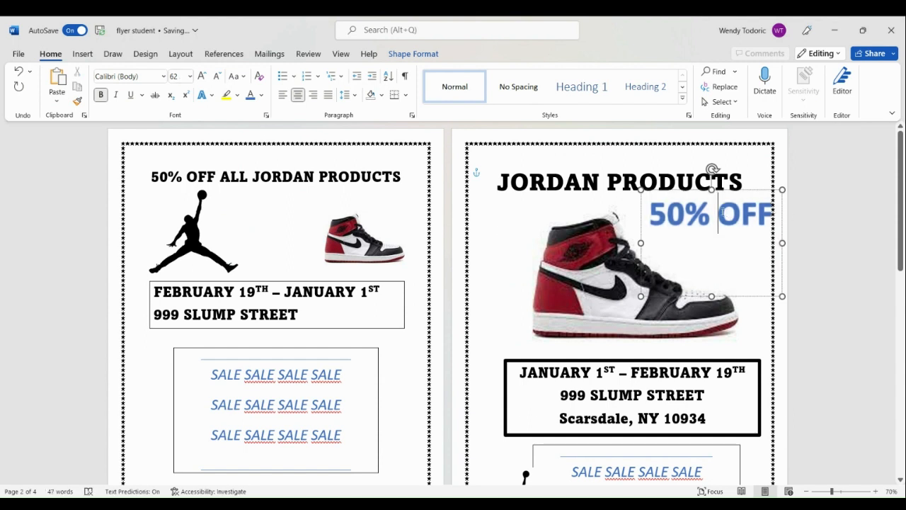
key(Return)
Change the font color of the "50% OFF" WordArt to the standard red.
drag(740, 267, 681, 231)
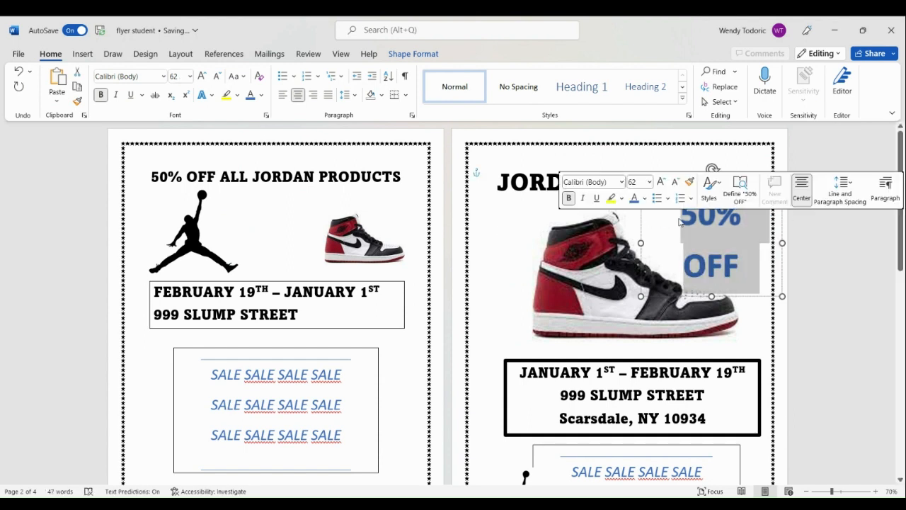
click(644, 199)
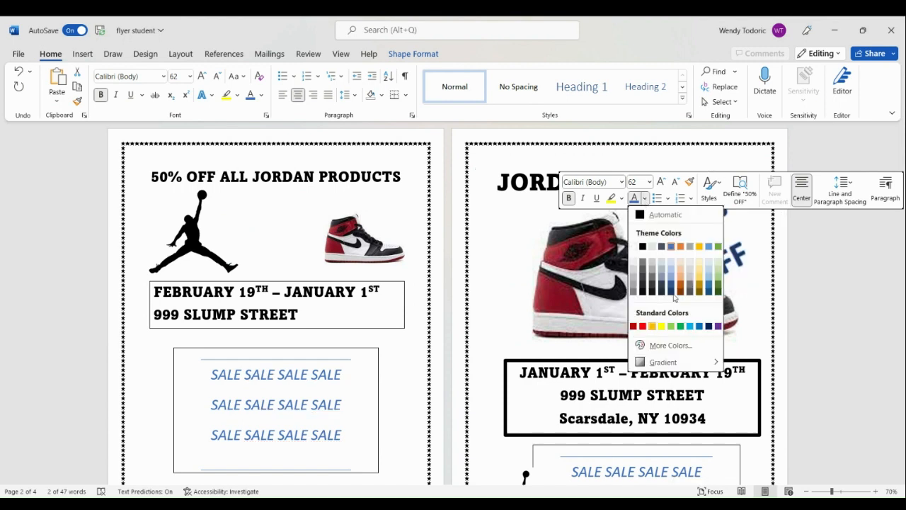
click(643, 326)
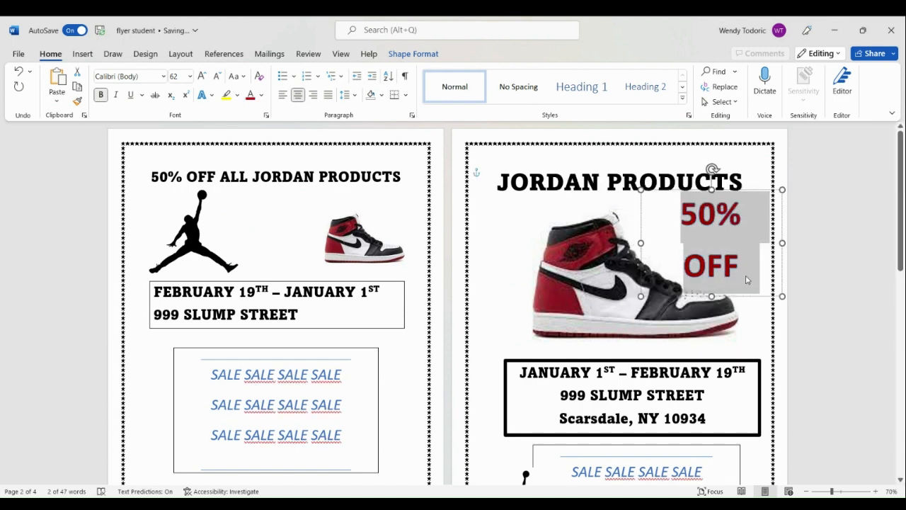
Try left alignment on the "50% OFF" WordArt text, and restore its centered alignment.
key(ctrl+l)
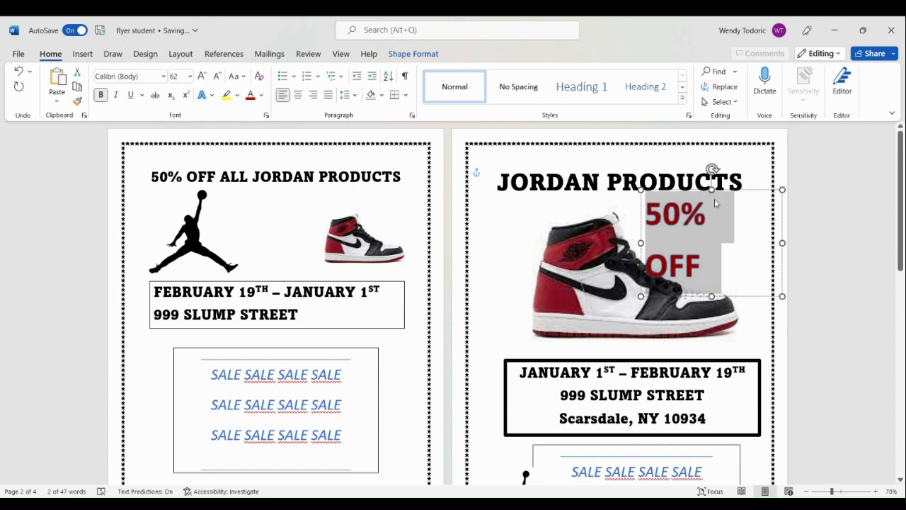
key(ctrl+e)
click(761, 269)
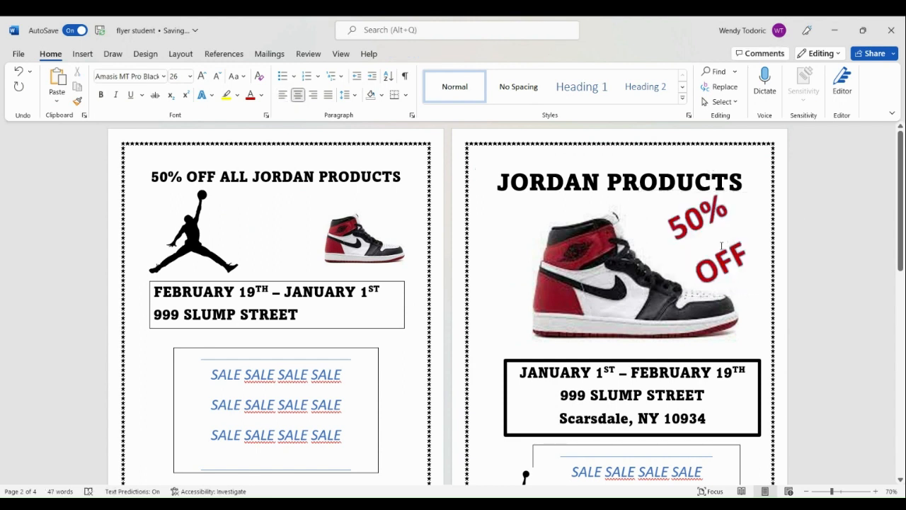
Remove the line break in the "50% OFF" WordArt so "OFF" joins "50%" on one line.
click(729, 207)
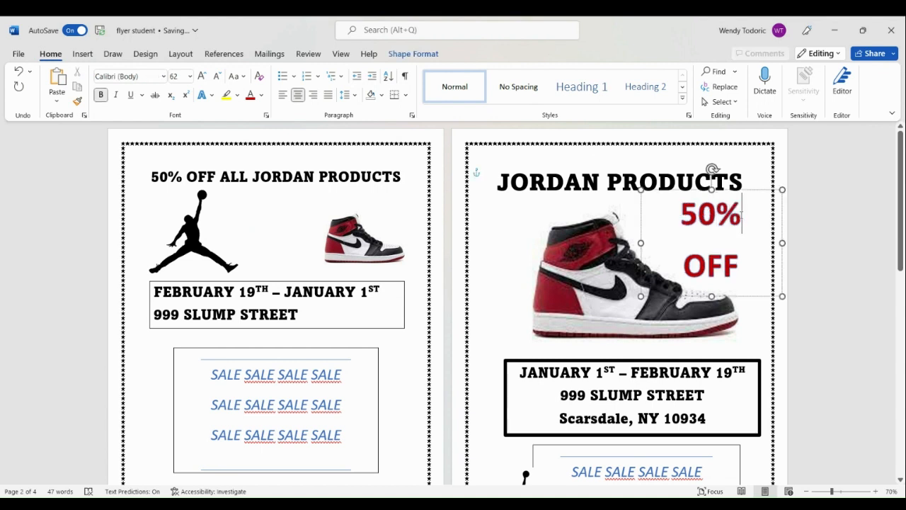
key(Delete)
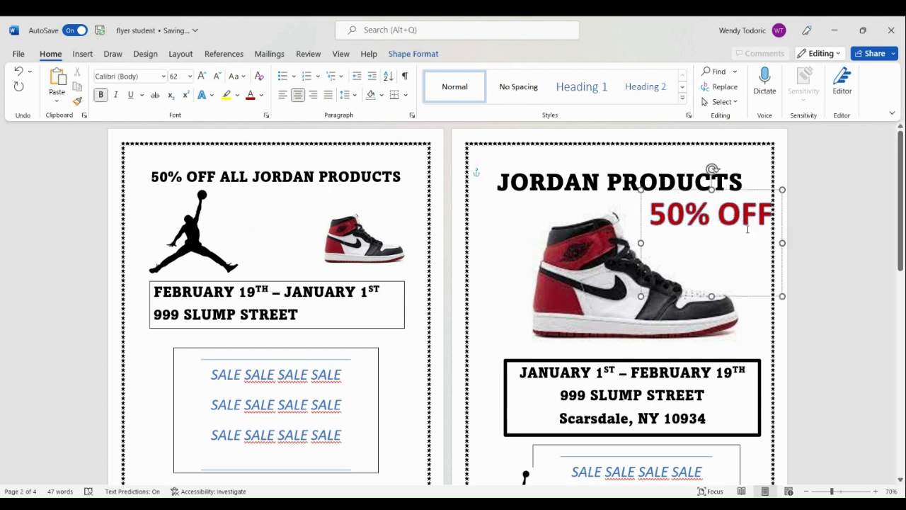
click(847, 196)
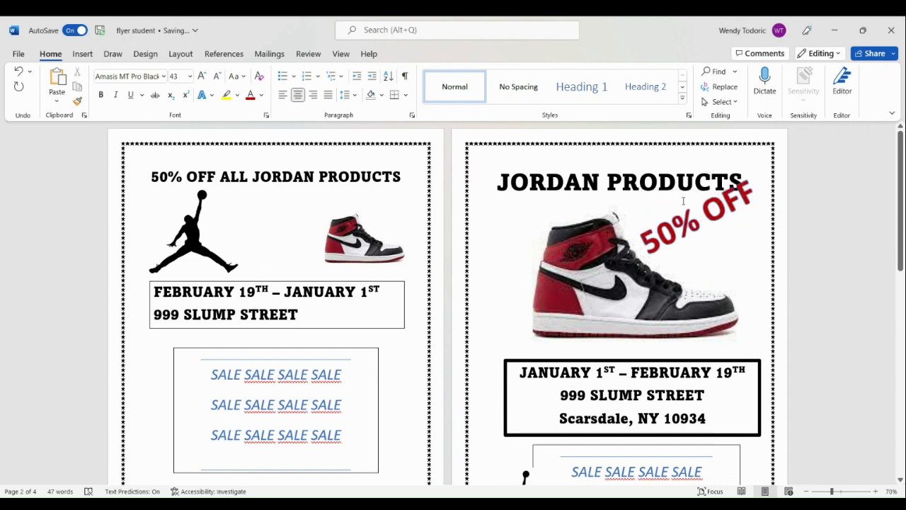
Reduce the tilt of the "50% OFF" WordArt, lower it below the heading, and resize its box so the text fits on one line.
click(694, 212)
drag(713, 171, 727, 224)
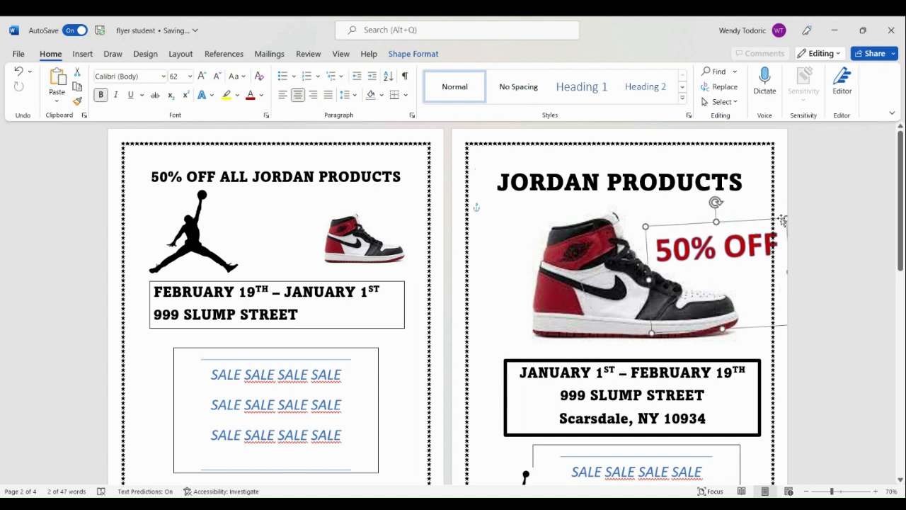
drag(782, 221, 772, 219)
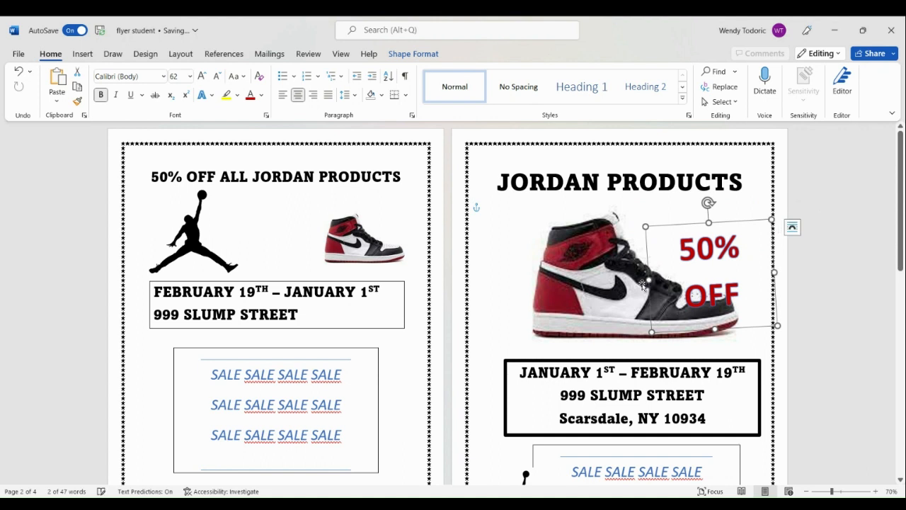
drag(642, 285, 621, 282)
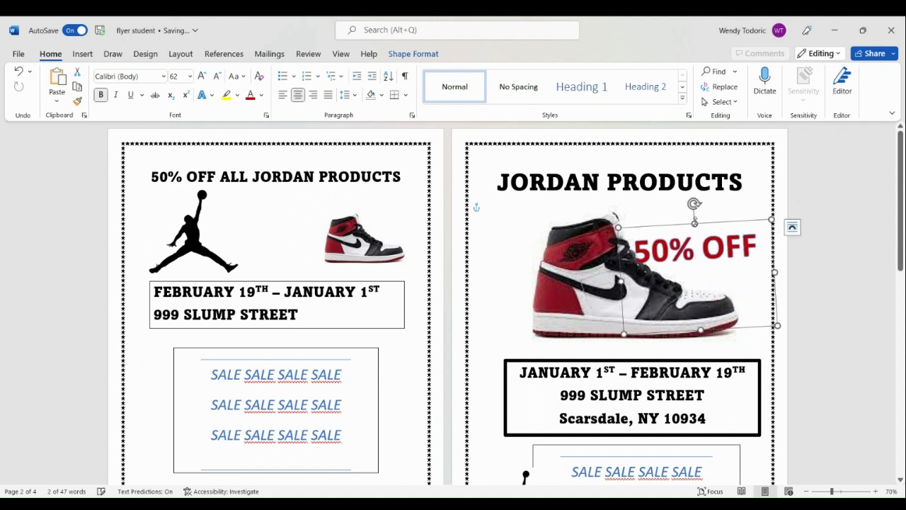
Move the "50% OFF" WordArt slightly up and to the right, and nudge it into place above the shoe's toe.
drag(703, 225, 713, 218)
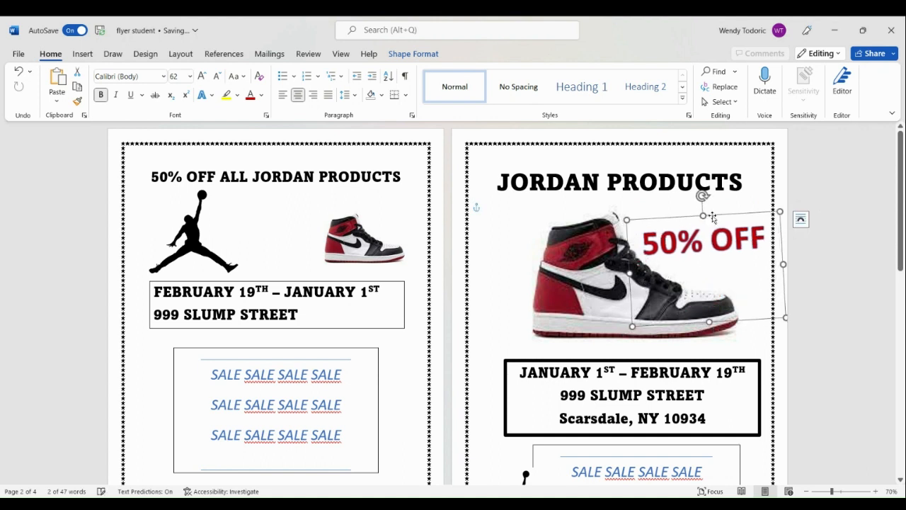
key(Up)
key(Right)
key(Right)
key(Up)
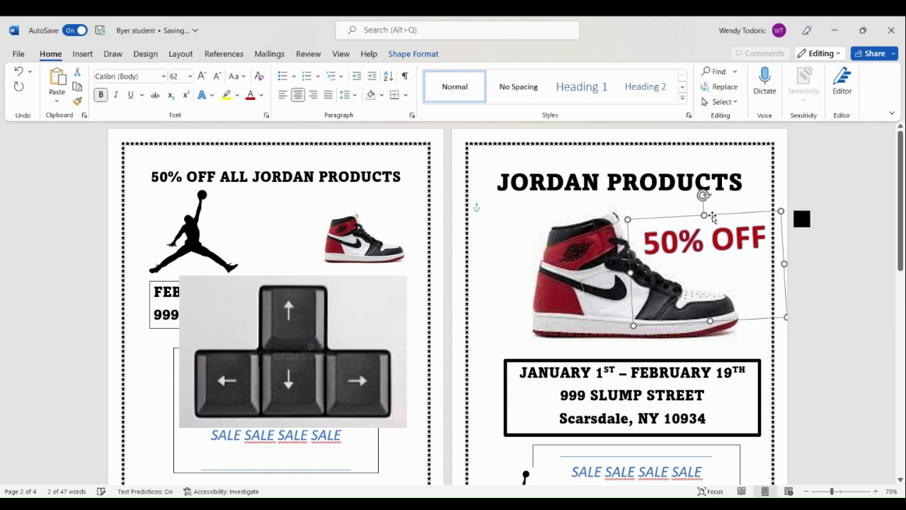
click(838, 193)
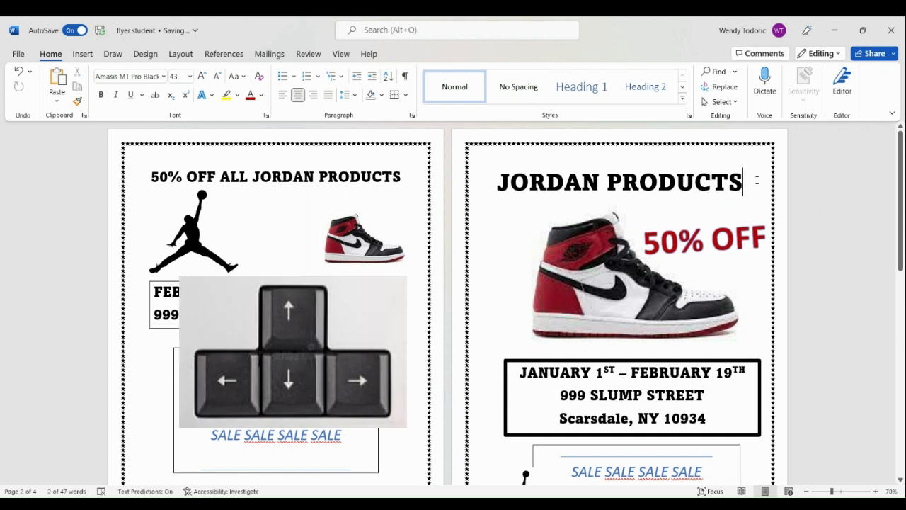
Set the "J" of the second flyer's "JORDAN PRODUCTS" heading to font size 85 and color it red.
drag(513, 183, 496, 182)
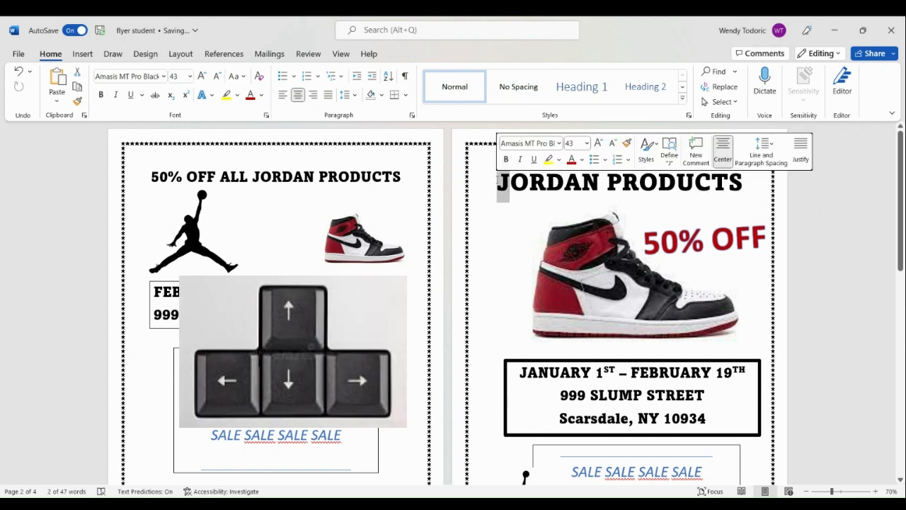
click(178, 73)
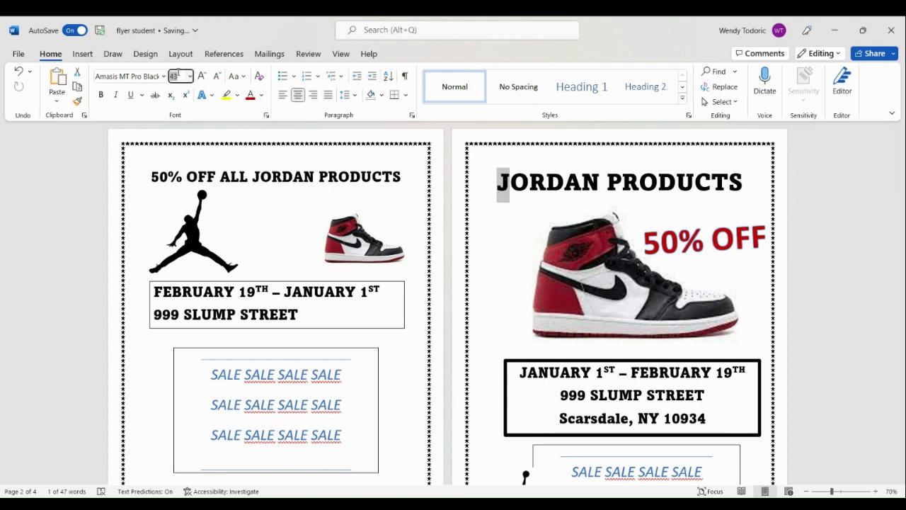
text(85)
key(Return)
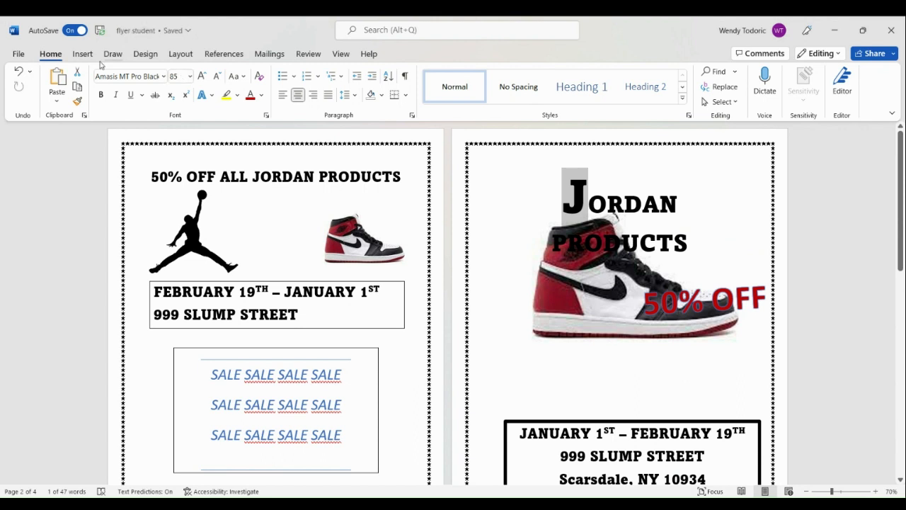
click(249, 100)
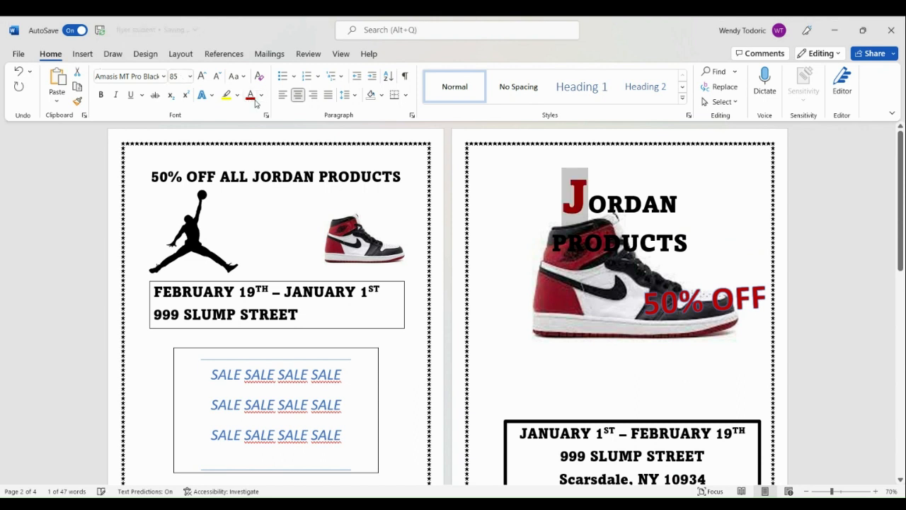
Try deleting the space between "JORDAN" and "PRODUCTS" to bring the heading onto one line.
click(678, 204)
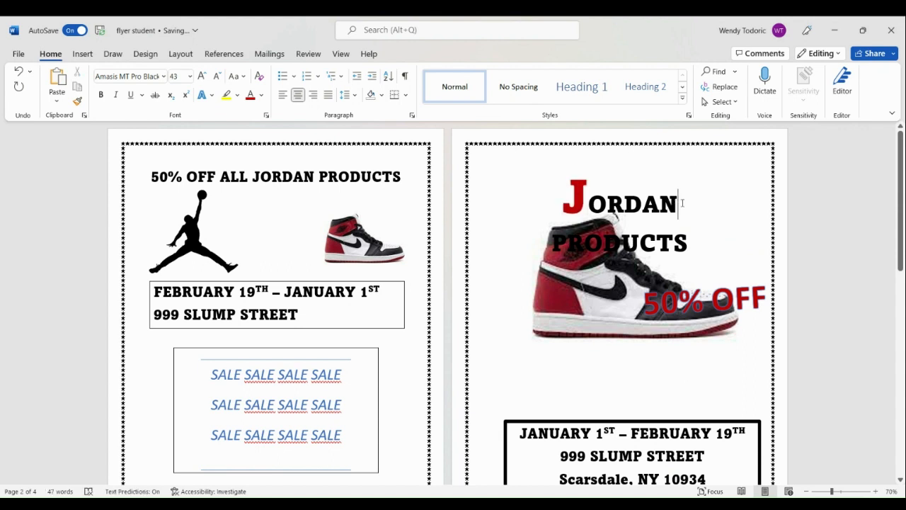
key(Delete)
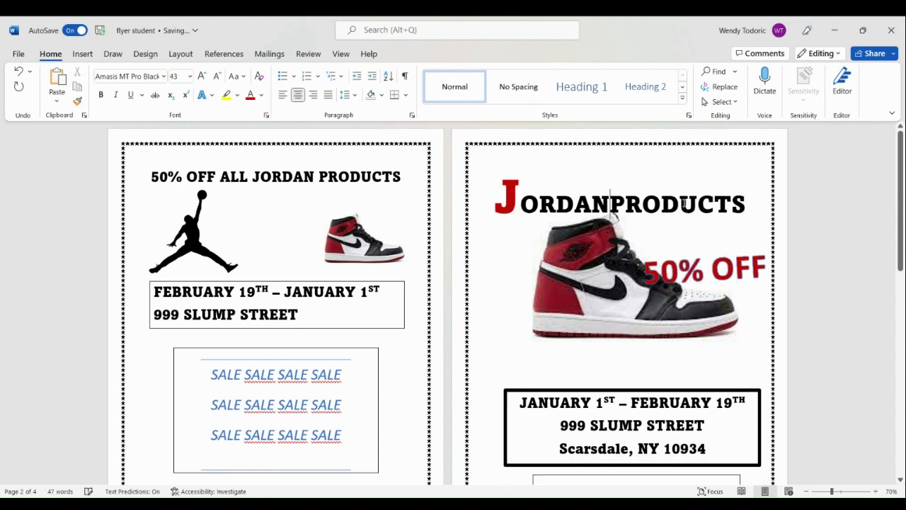
drag(691, 243, 638, 223)
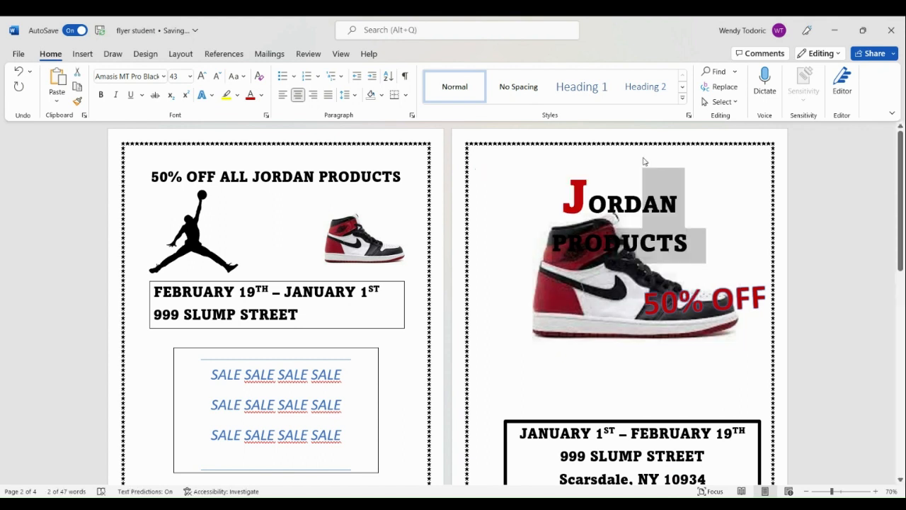
click(678, 205)
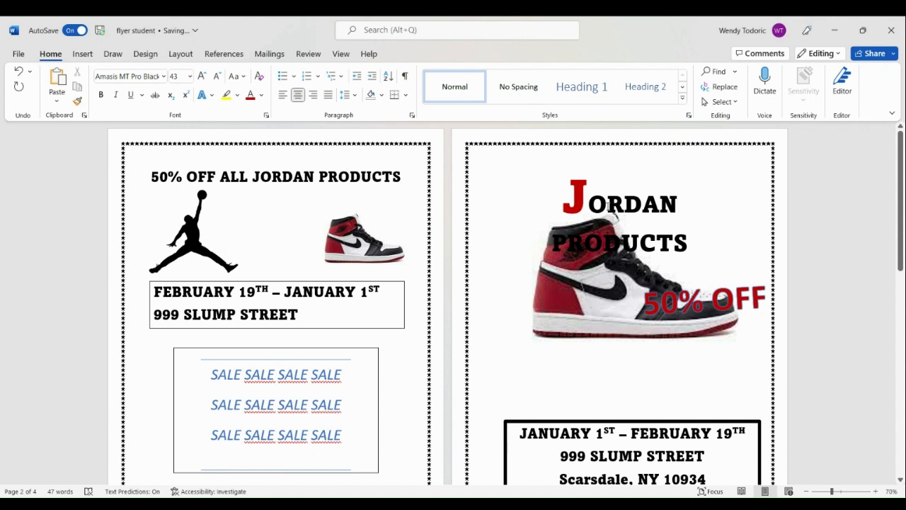
Reduce the red "J" in the second flyer's heading to font size 76.
drag(589, 195, 571, 193)
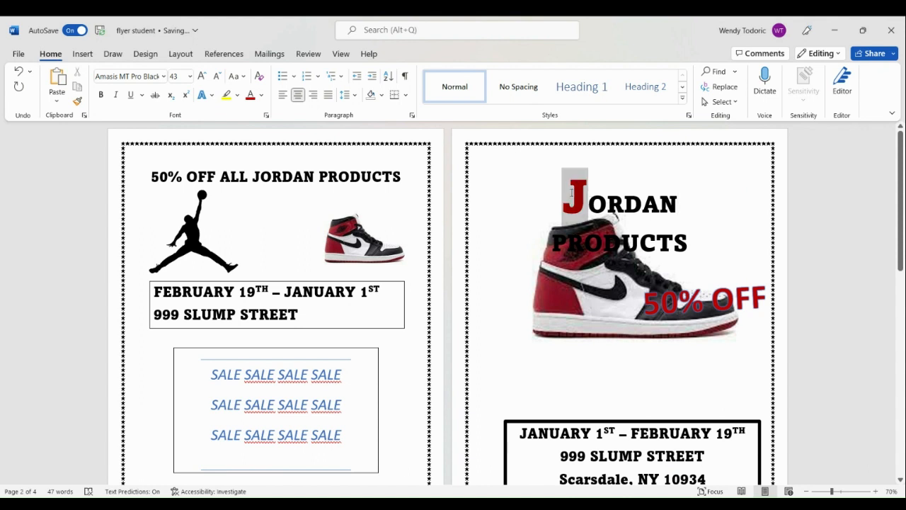
click(182, 76)
text(7)
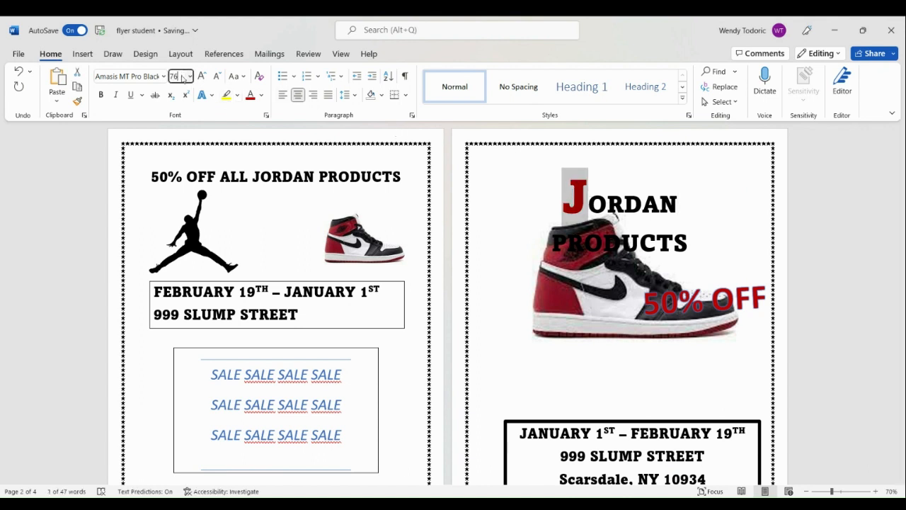
text(6)
key(Return)
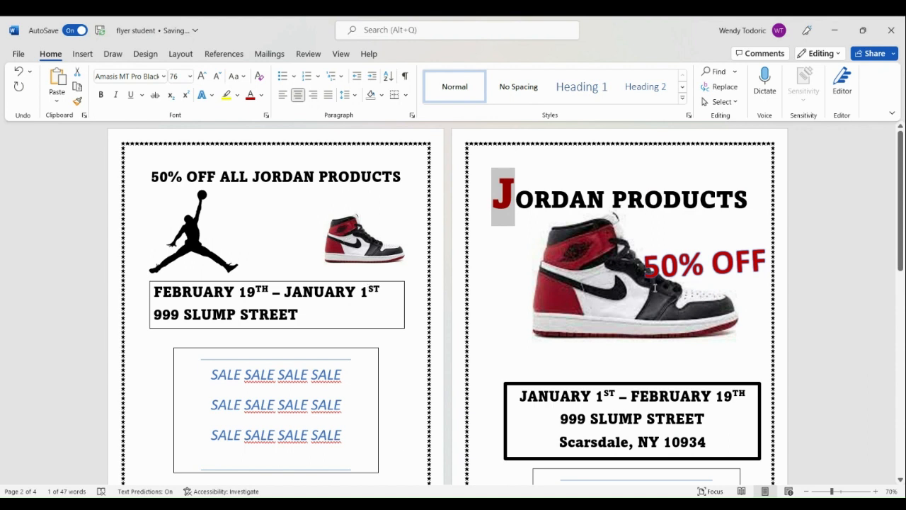
Set the "P" of "PRODUCTS" in the second flyer's heading to font size 53 and color it red.
click(626, 202)
drag(626, 201, 615, 201)
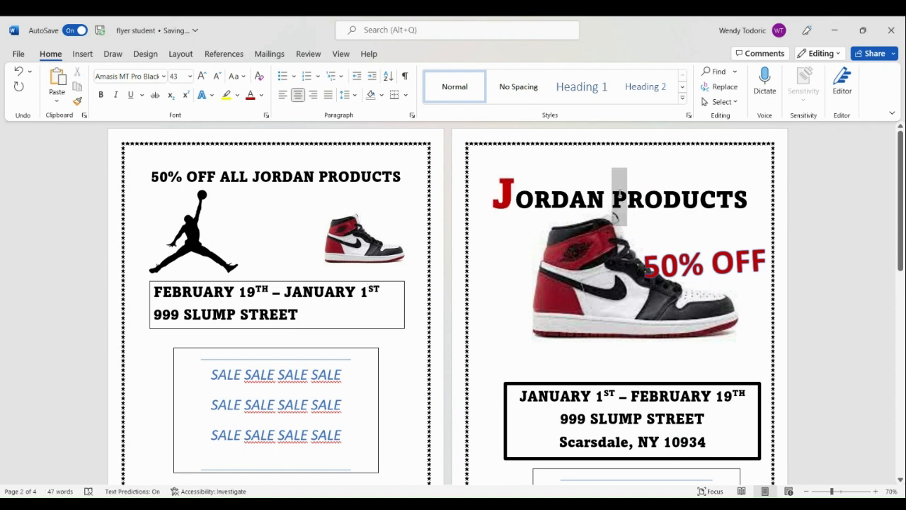
click(174, 77)
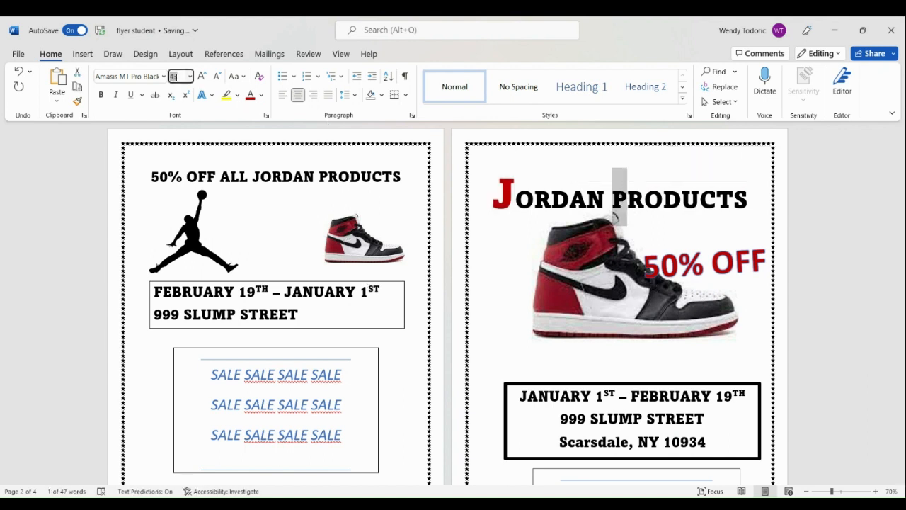
text(53)
key(Return)
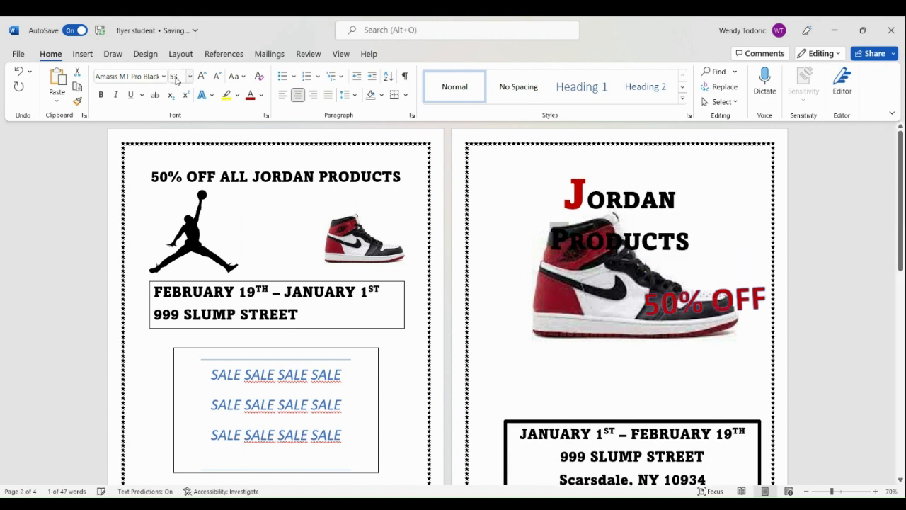
click(250, 94)
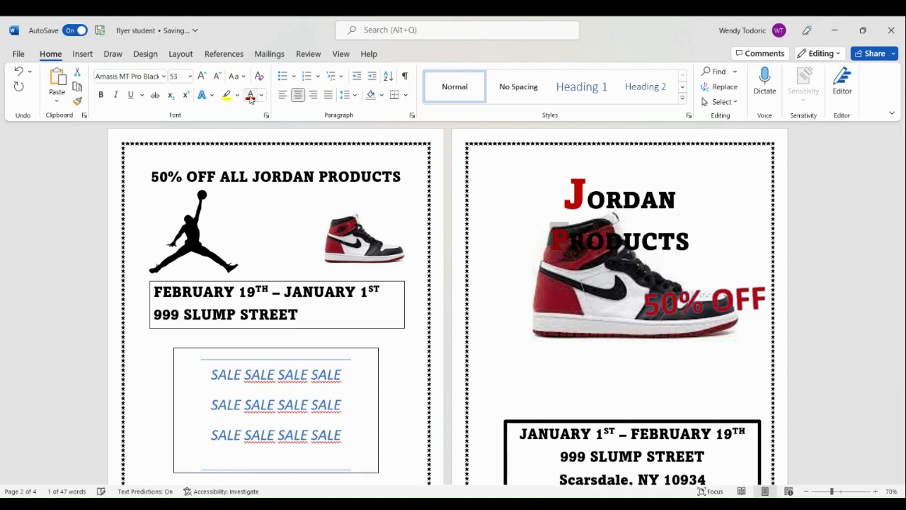
Reduce the red "J" in the second flyer's heading to font size 72, and further to 63.
drag(583, 190, 565, 191)
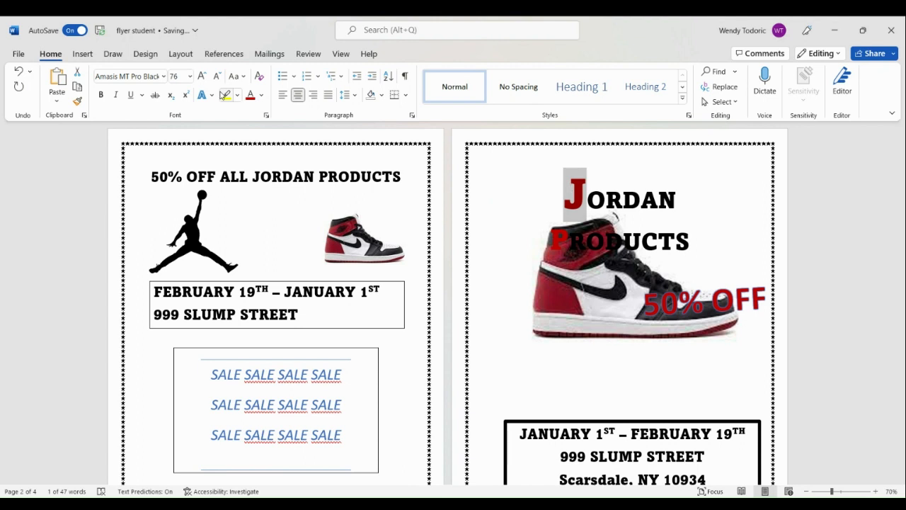
click(177, 77)
text(72)
key(Return)
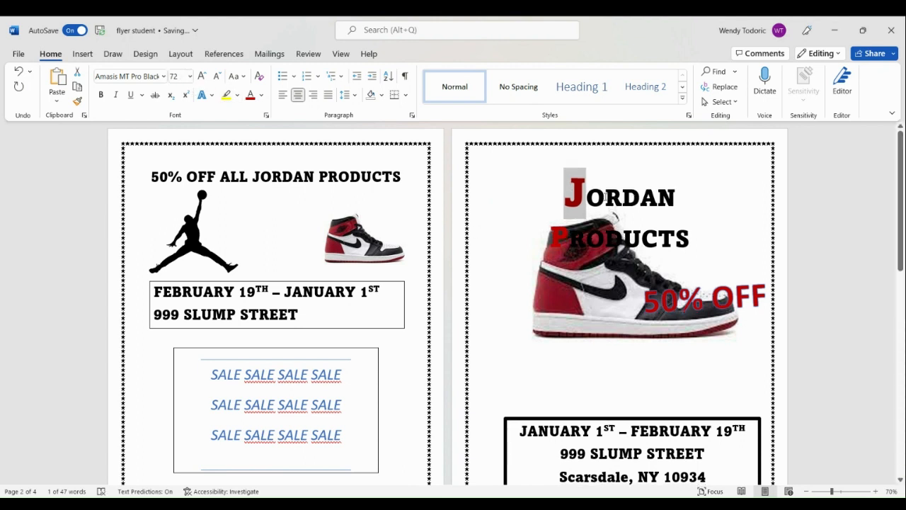
click(179, 77)
text(6)
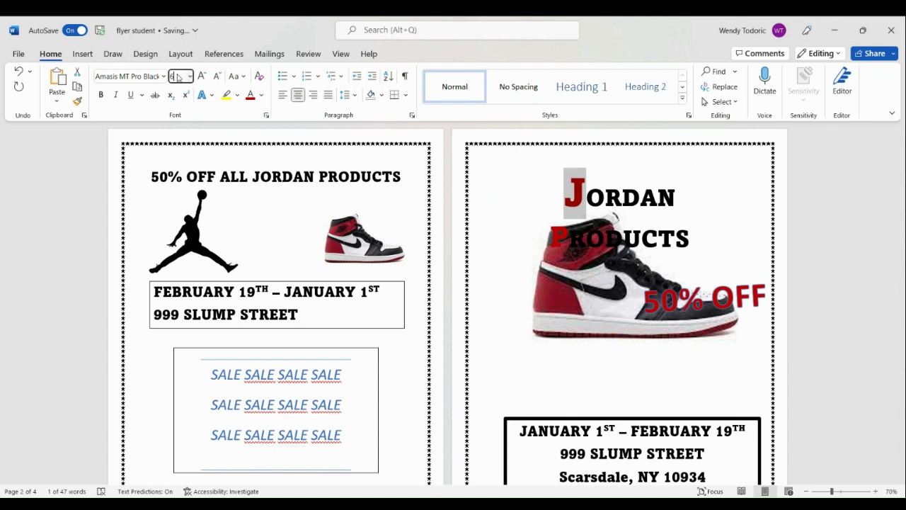
text(3)
key(Return)
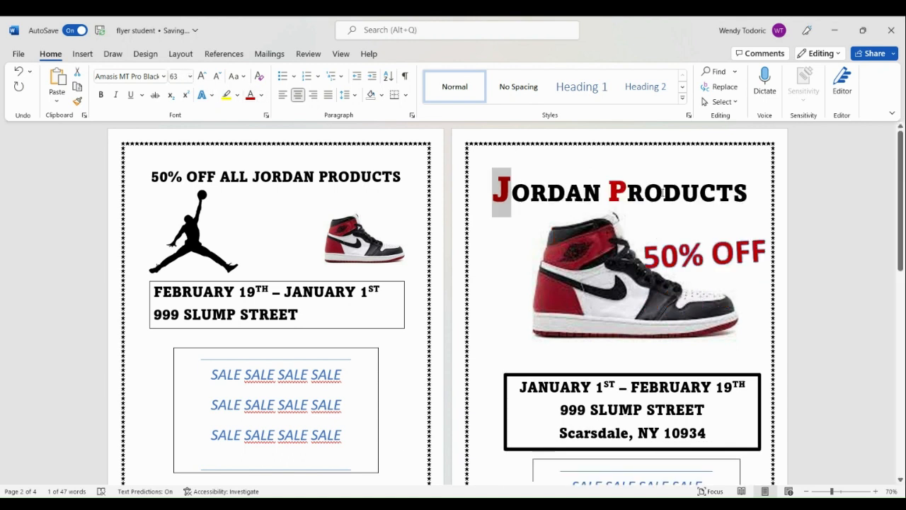
Set the red "P" in the second flyer's heading to font size 63 to match the "J".
click(613, 191)
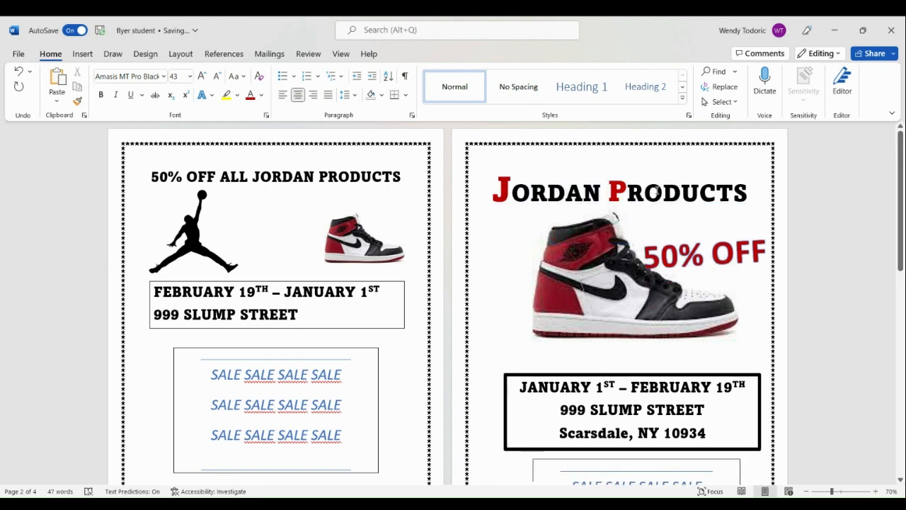
drag(626, 188, 610, 190)
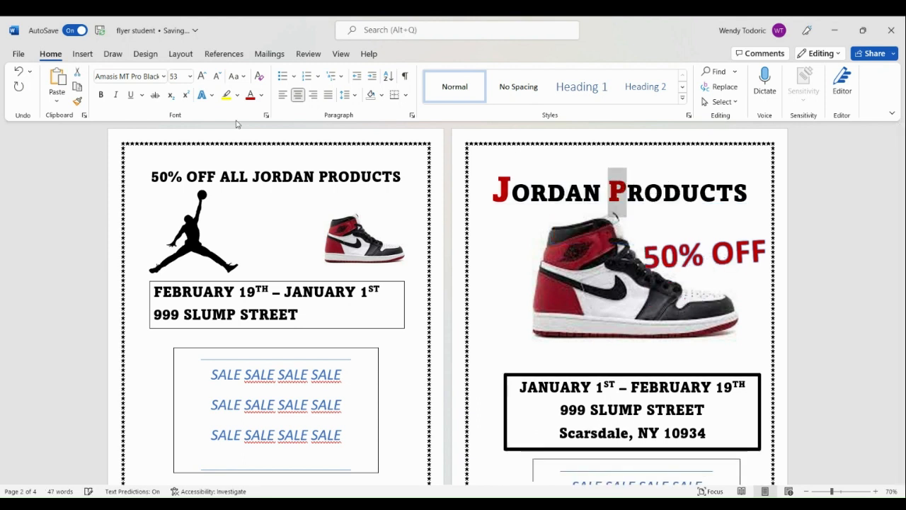
click(177, 76)
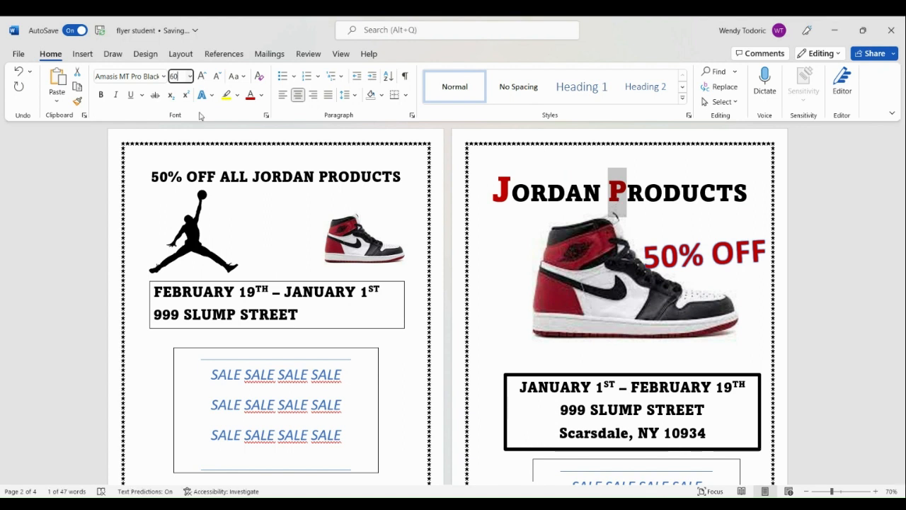
text(63)
key(Return)
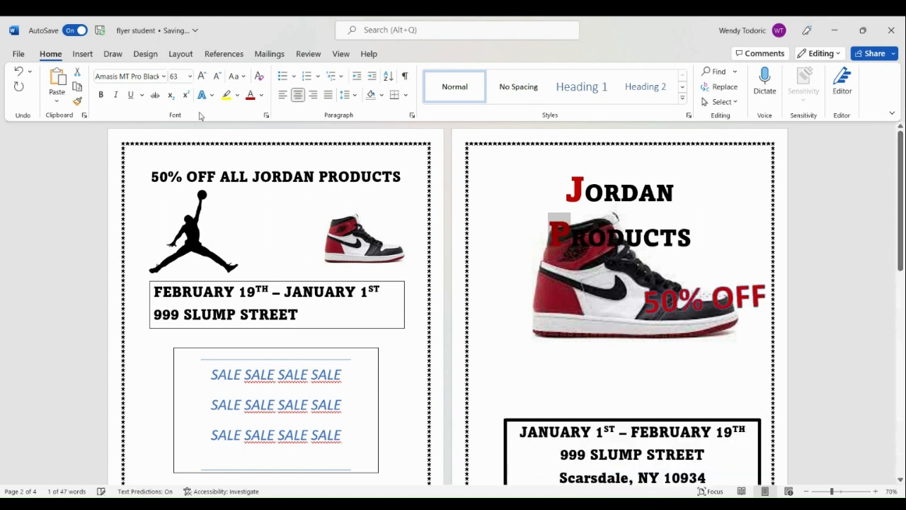
click(579, 188)
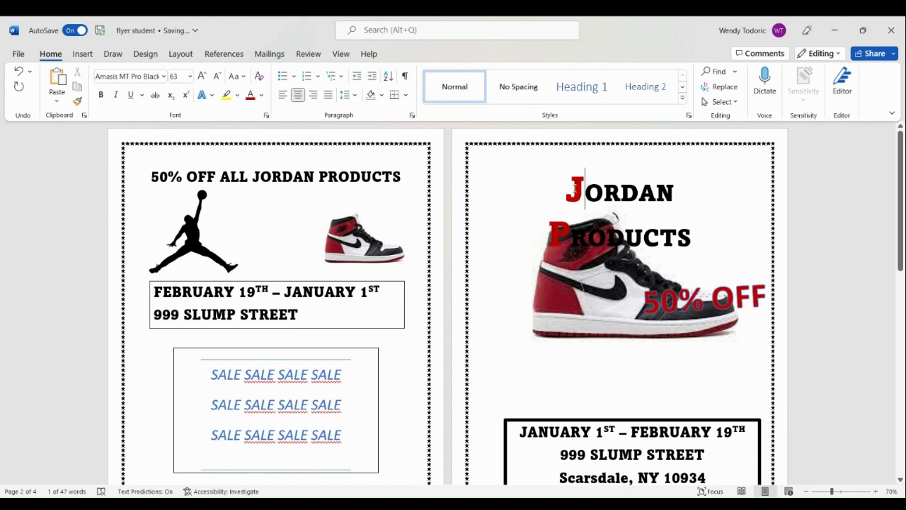
Reduce the letters "ORDAN" in the second flyer's heading to font size 40.
click(572, 187)
click(685, 187)
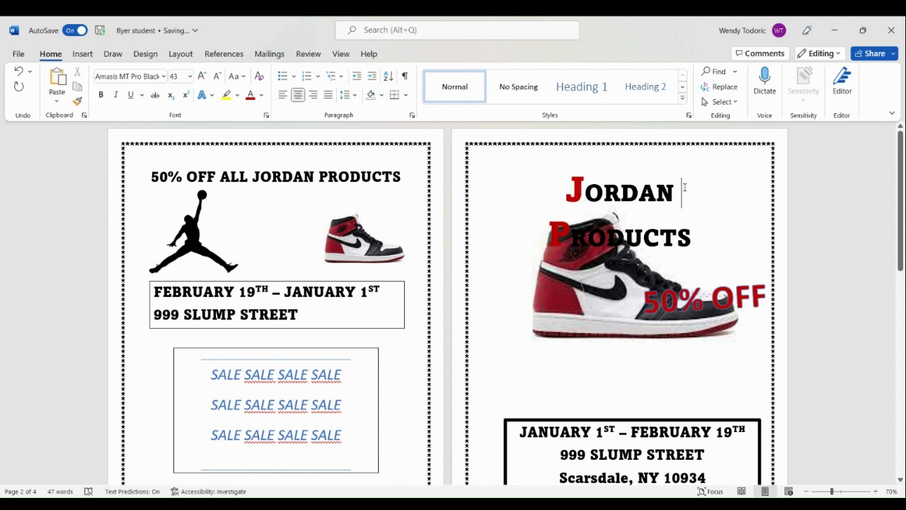
drag(678, 184, 585, 191)
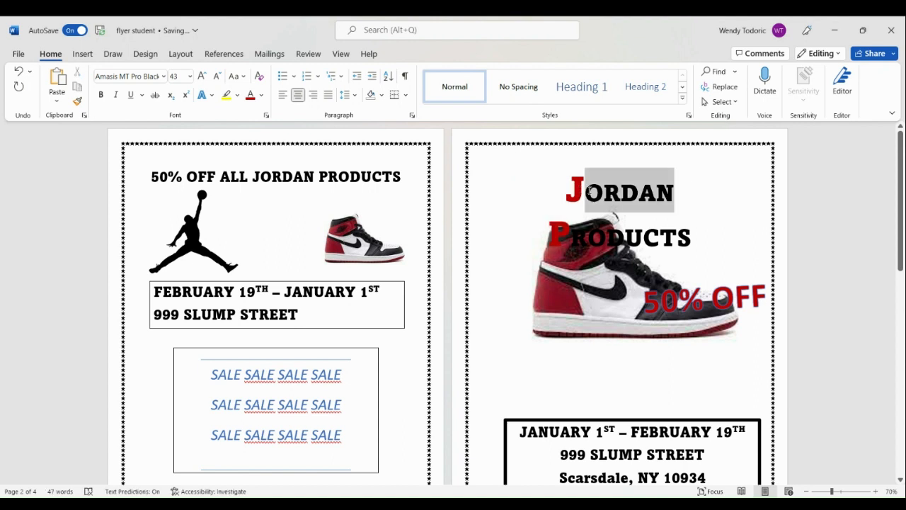
click(180, 74)
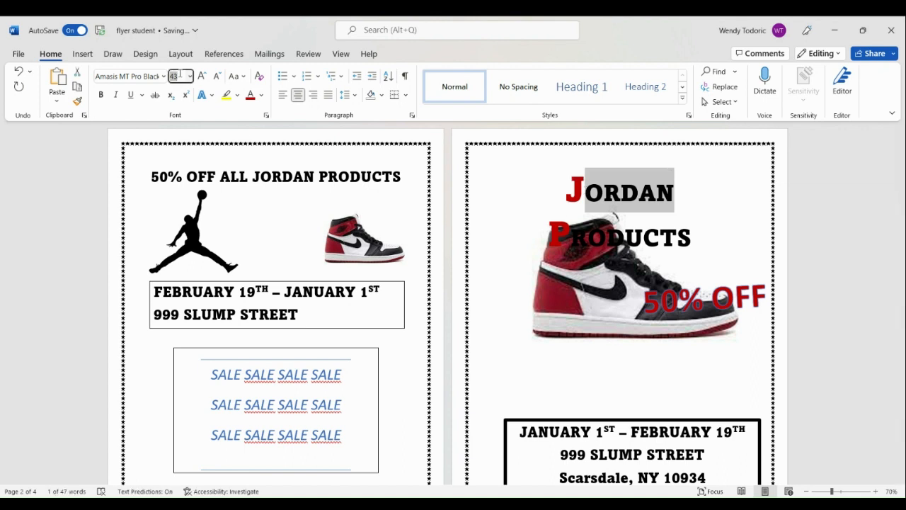
text(40)
key(Return)
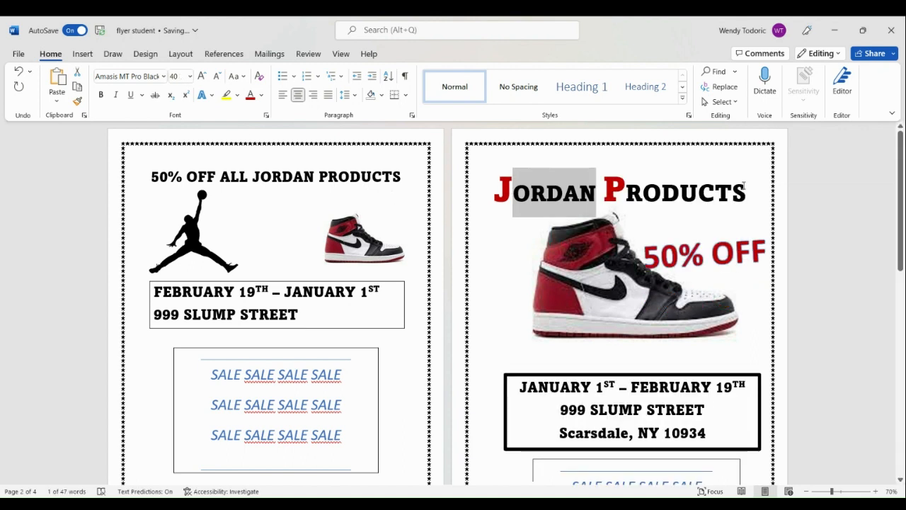
Set the letters "ORDAN" in the second flyer's heading to font size 41.
drag(745, 188, 513, 191)
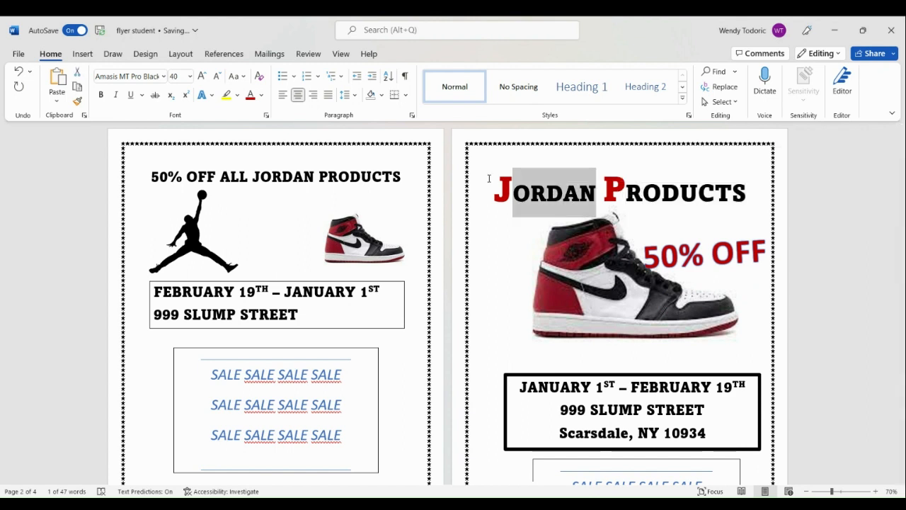
click(185, 76)
text(42)
key(Return)
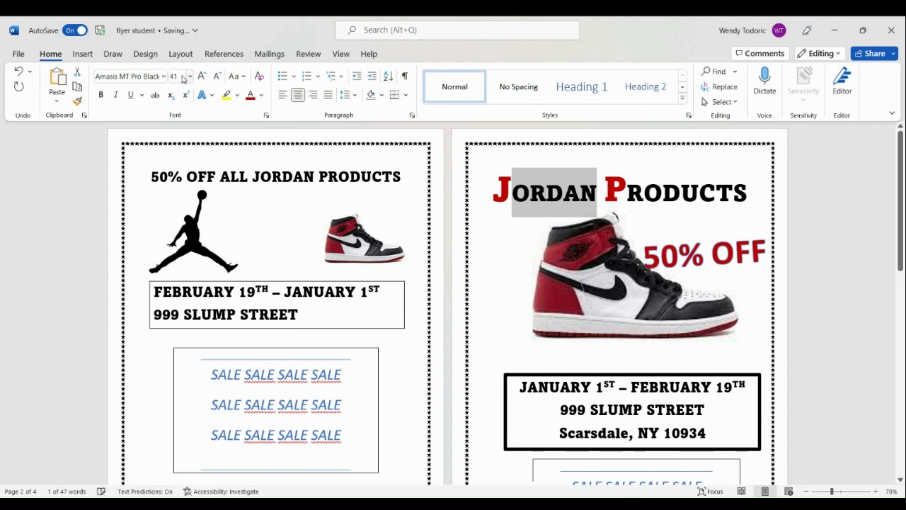
click(740, 209)
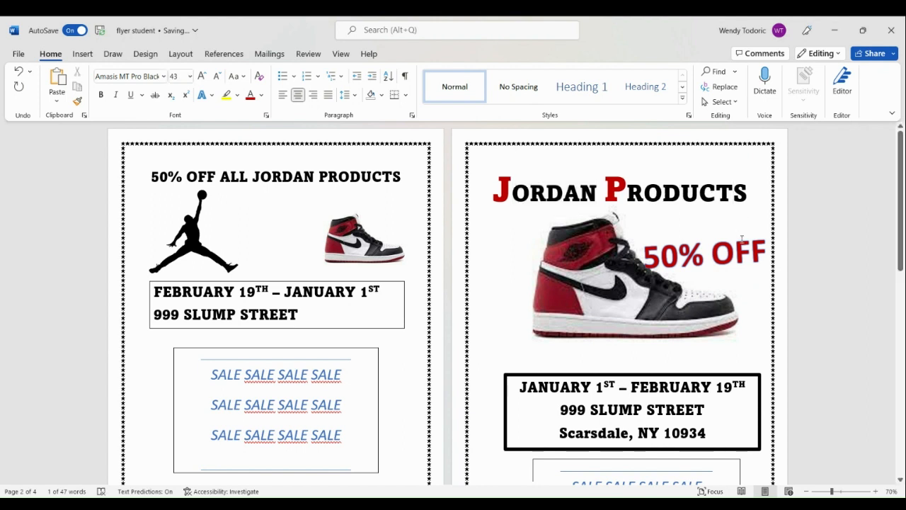
scroll(741, 257, down, 2)
scroll(741, 259, up, 2)
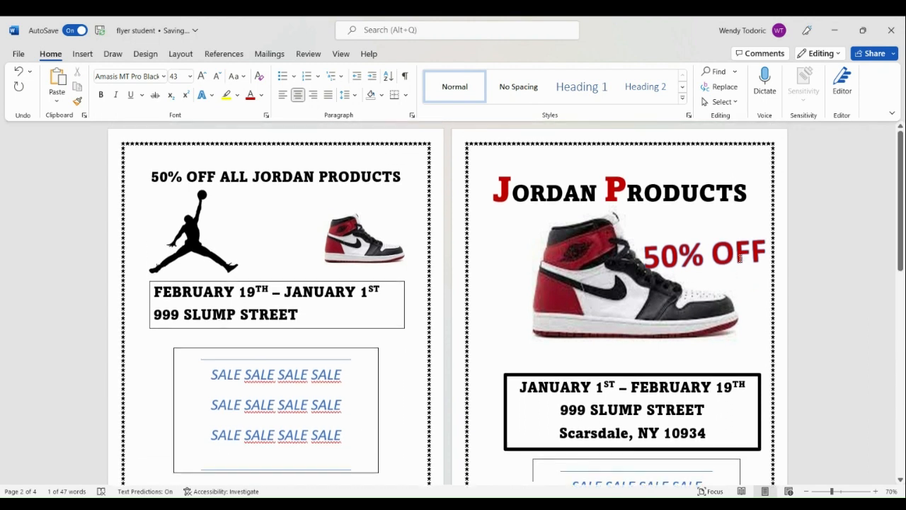
Move the second flyer's large shoe picture left, away from "50% OFF", and rotate it counterclockwise so the toe points slightly up.
click(750, 199)
scroll(752, 267, down, 3)
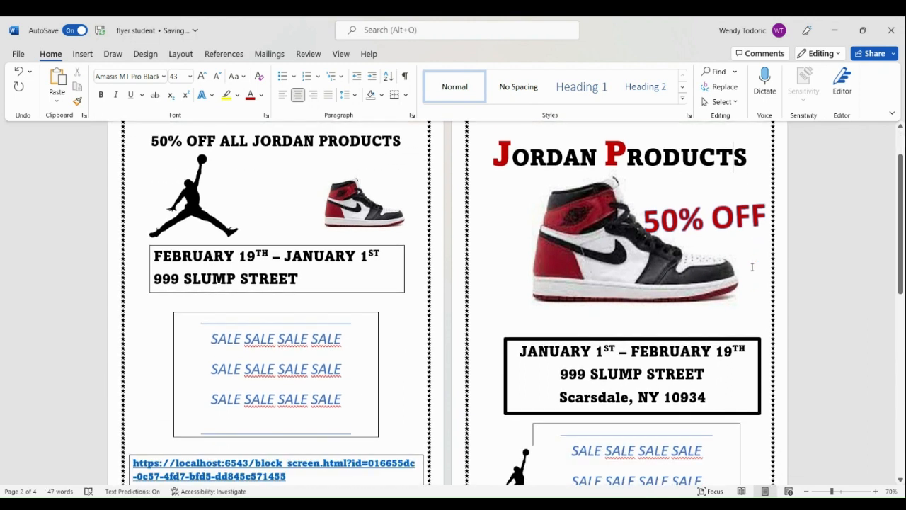
click(591, 189)
drag(591, 189, 558, 203)
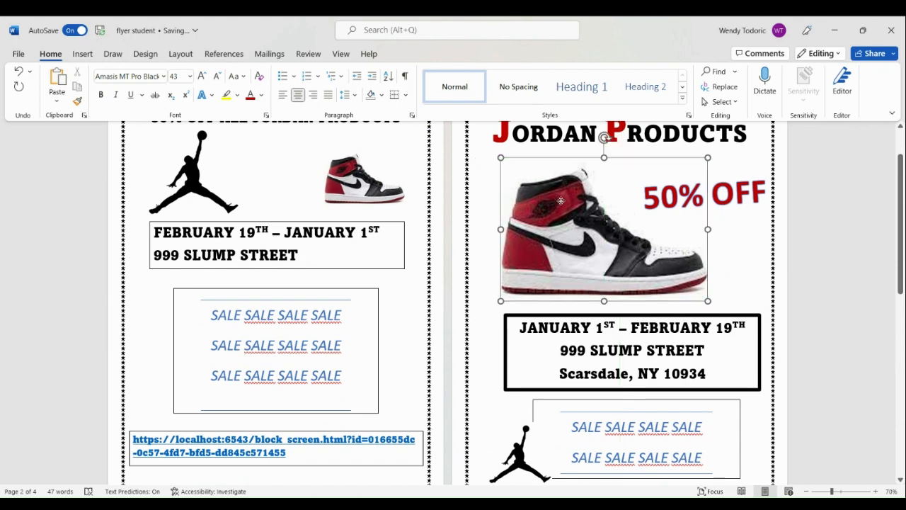
drag(604, 137, 618, 138)
click(836, 219)
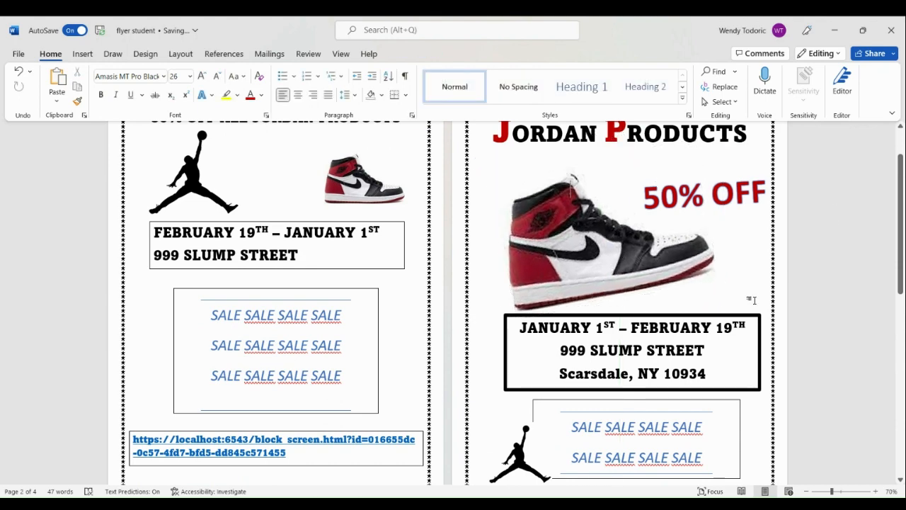
Reduce the large shoe's tilt slightly and move the picture up to leave a gap above the date and address box.
scroll(752, 300, up, 1)
scroll(692, 307, up, 2)
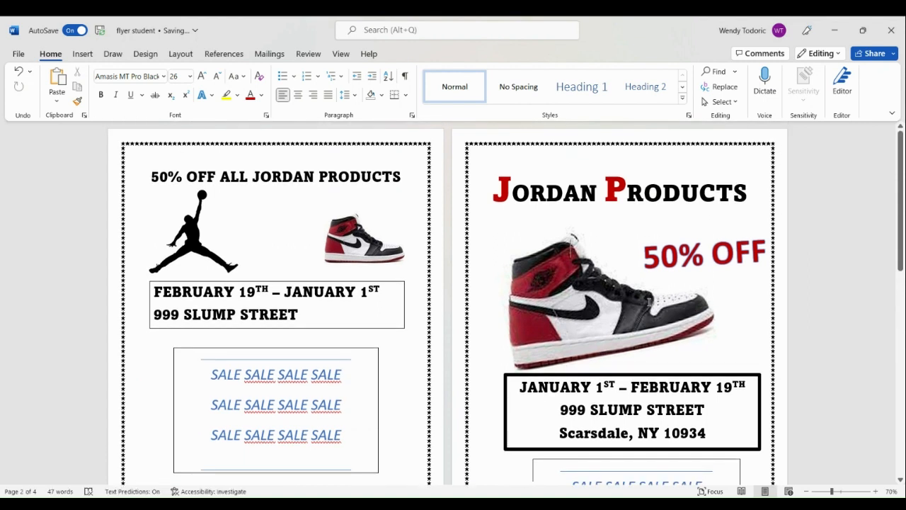
click(613, 292)
drag(588, 190, 590, 197)
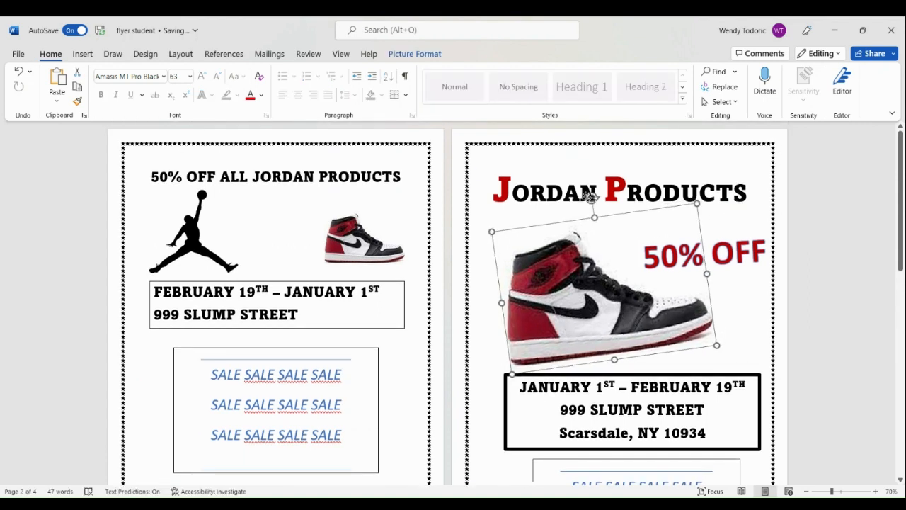
drag(578, 268, 577, 258)
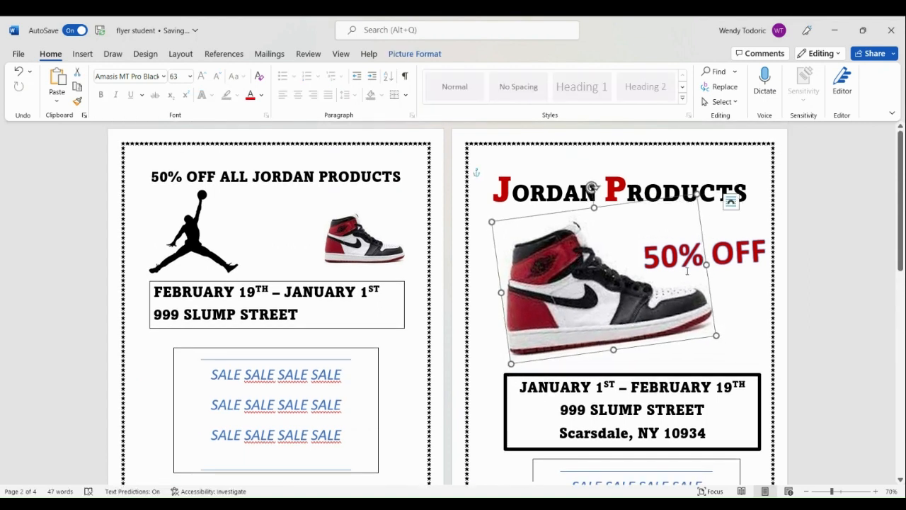
click(849, 239)
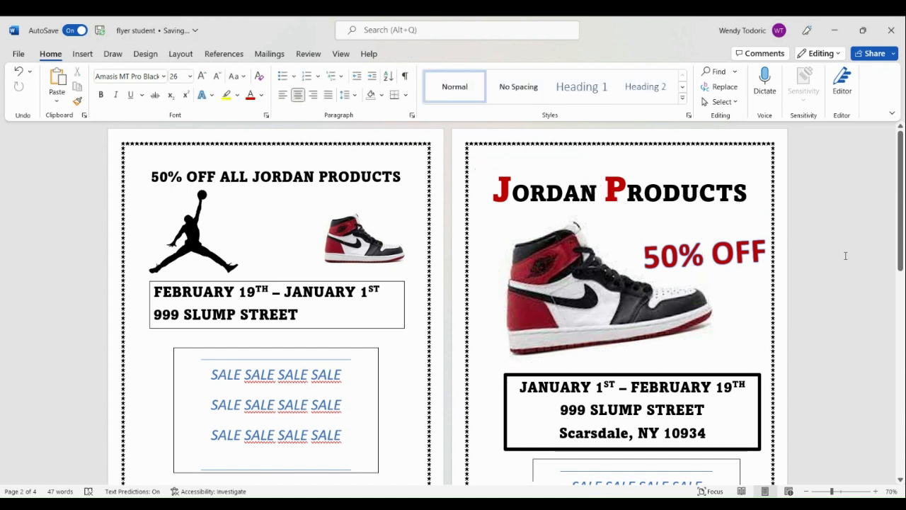
Examine the second flyer's layout from the heading and shoe down to the SALE box and the page's end.
scroll(794, 284, down, 1)
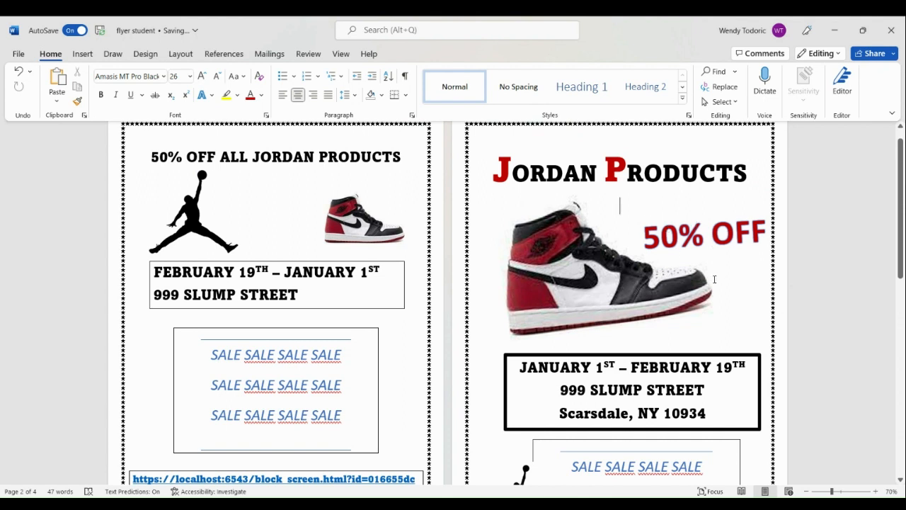
scroll(661, 354, down, 1)
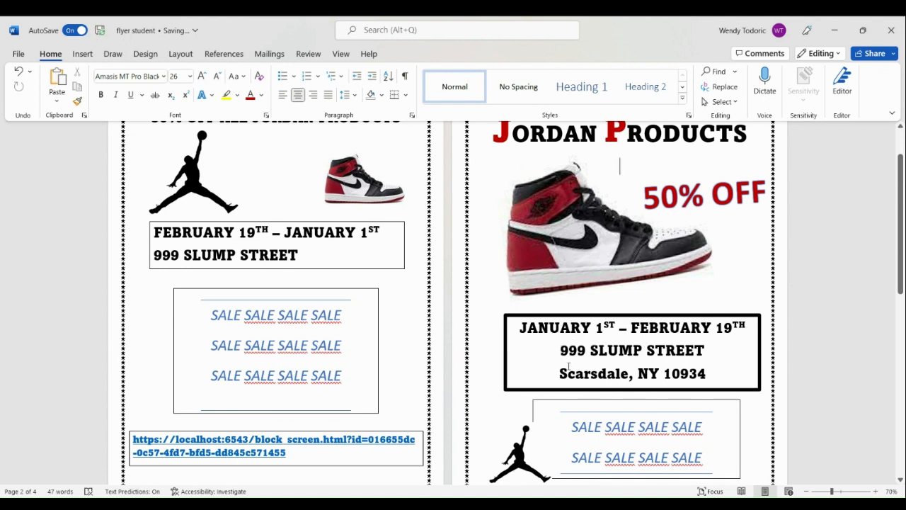
scroll(613, 359, down, 1)
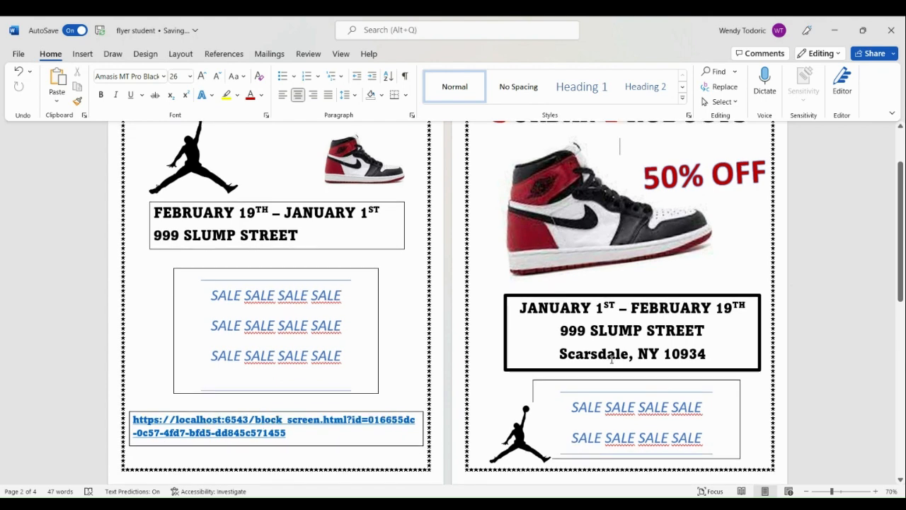
scroll(613, 359, down, 2)
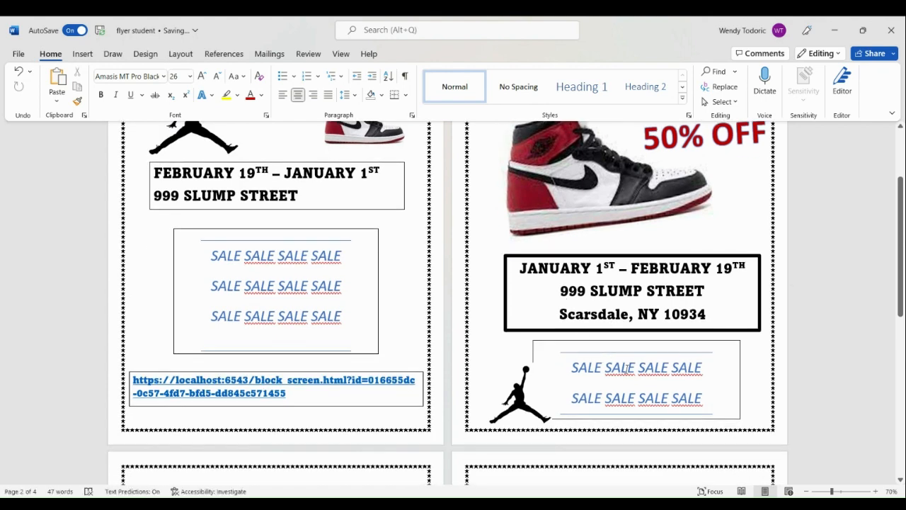
double_click(682, 390)
click(682, 388)
scroll(682, 388, up, 6)
scroll(682, 388, down, 8)
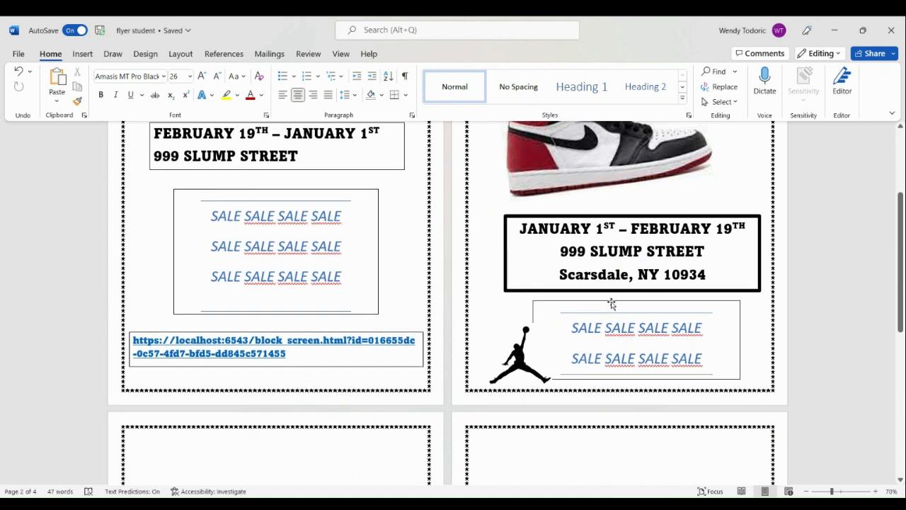
Move the second flyer's SALE box right, clear of the Jumpman logo, and shift the logo up slightly beside it.
scroll(612, 303, up, 2)
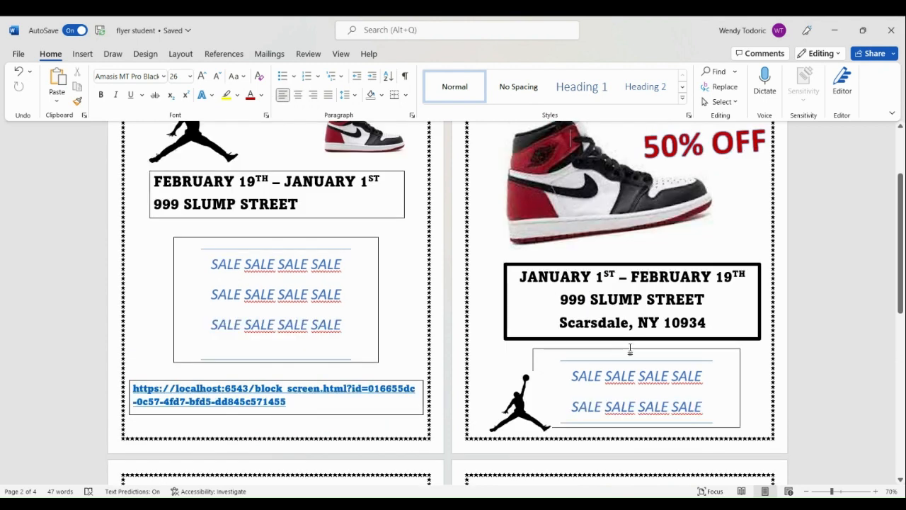
drag(630, 349, 655, 353)
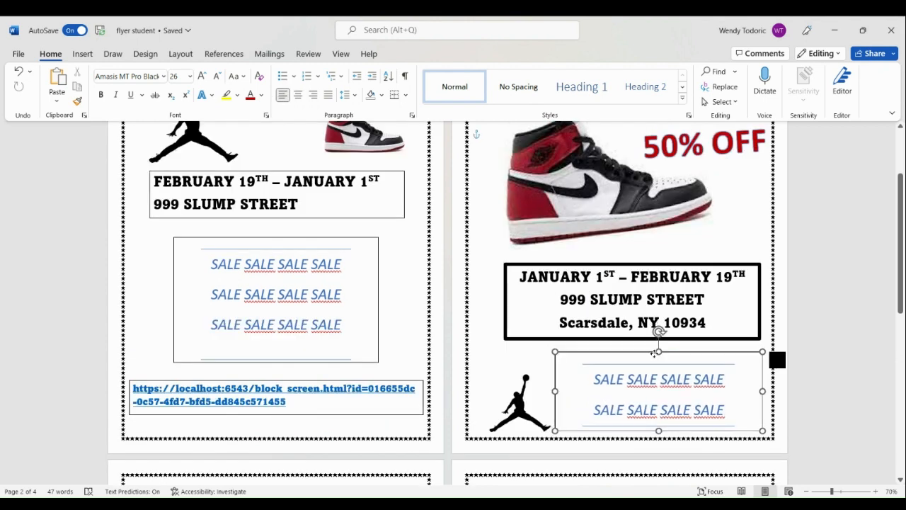
click(520, 392)
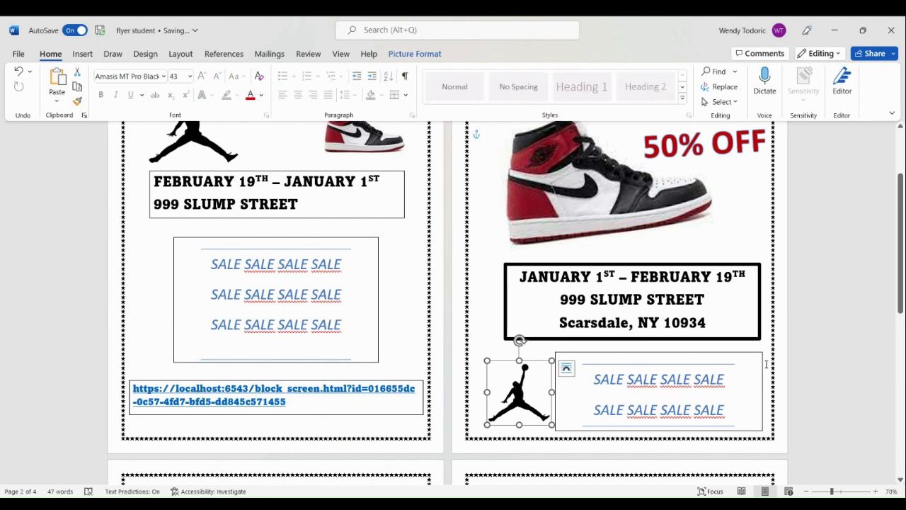
Extend the lower edge of the second flyer's date and address box down to the SALE box to fit another line.
scroll(758, 357, up, 3)
scroll(753, 348, down, 2)
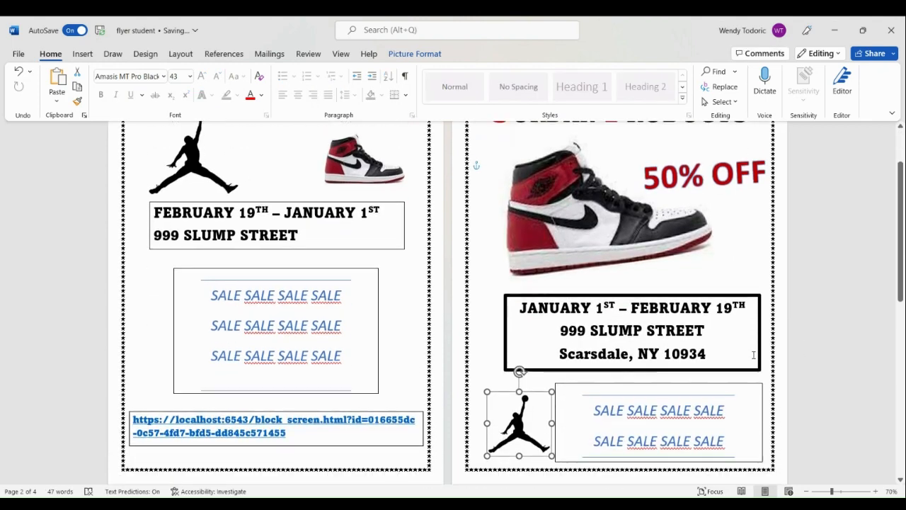
scroll(754, 355, down, 2)
scroll(752, 354, up, 4)
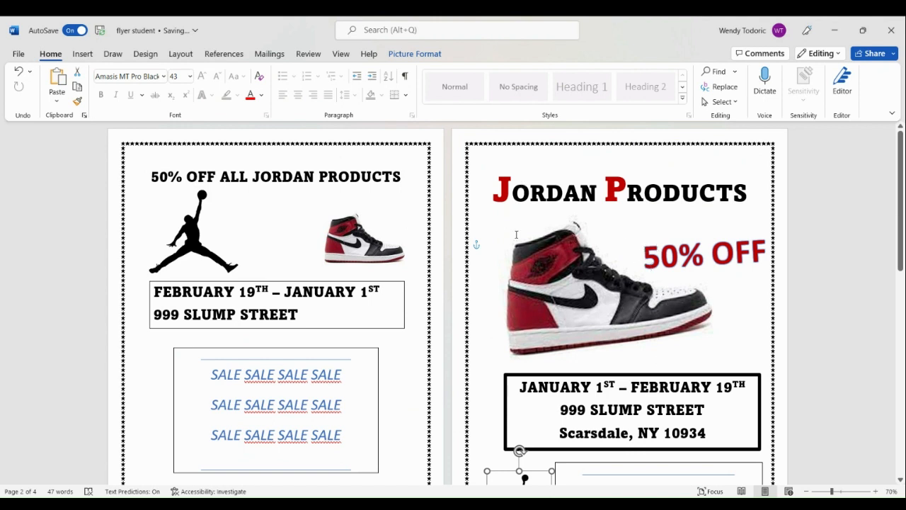
click(654, 387)
scroll(586, 356, down, 2)
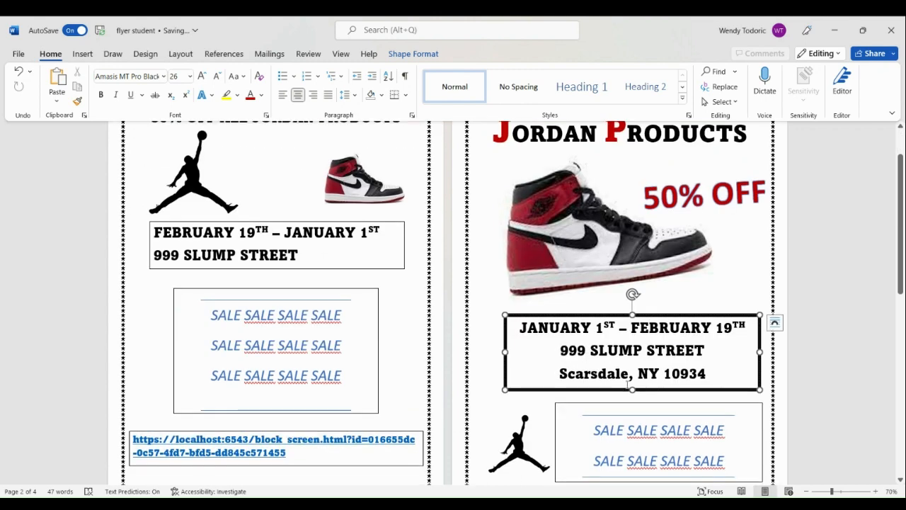
drag(633, 390, 633, 404)
Insert the line "JORDAN PRODUCTS INC." between the dates and the street address in the second flyer's thick-bordered box.
click(561, 350)
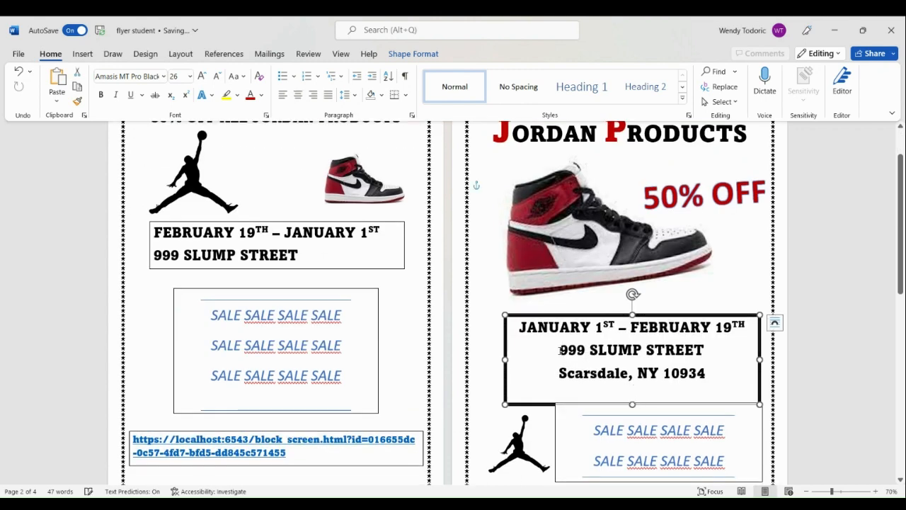
key(Return)
click(605, 345)
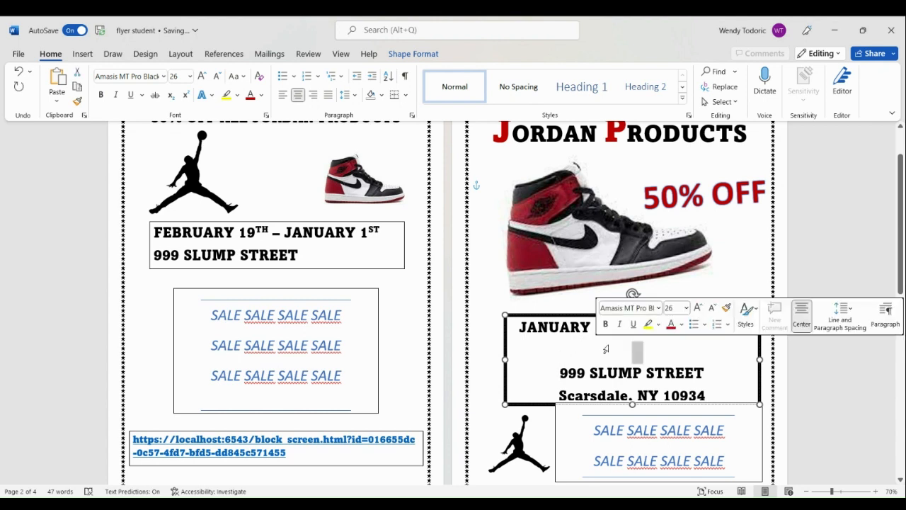
text(JOR)
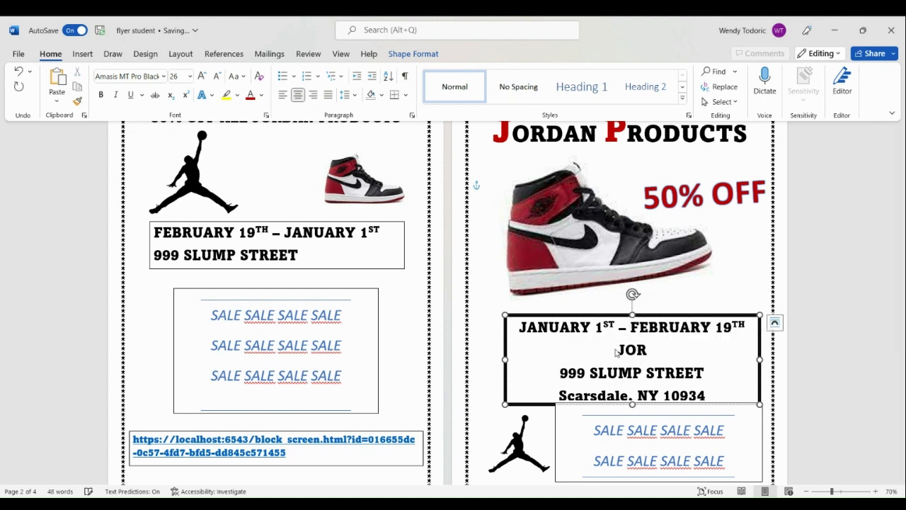
text(DAN PRO)
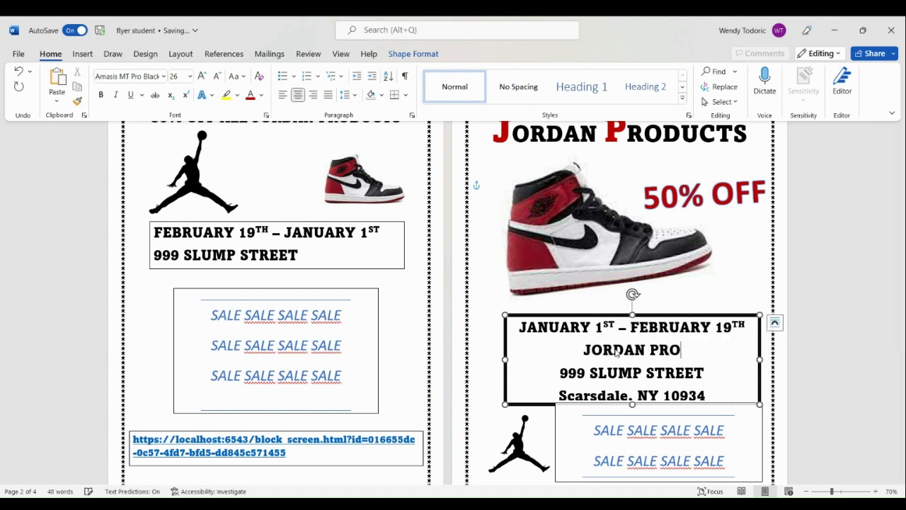
text(DUCTS IN)
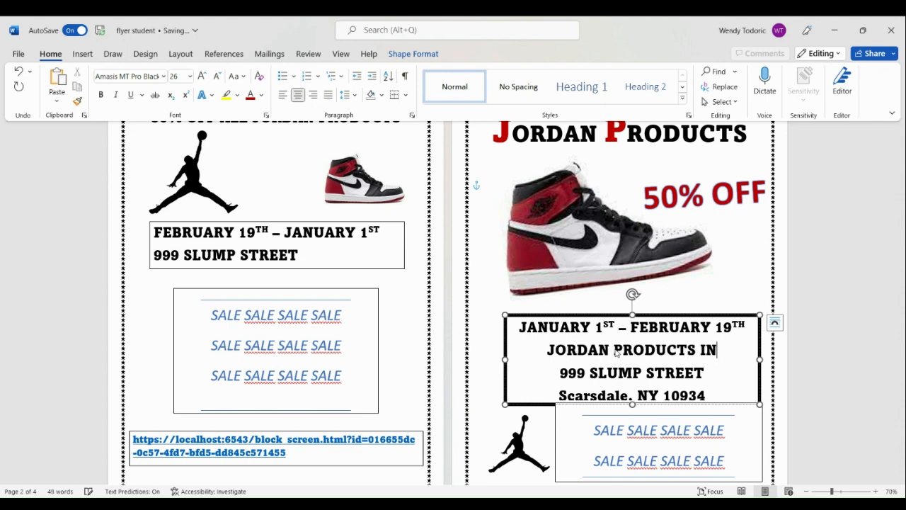
text(C.)
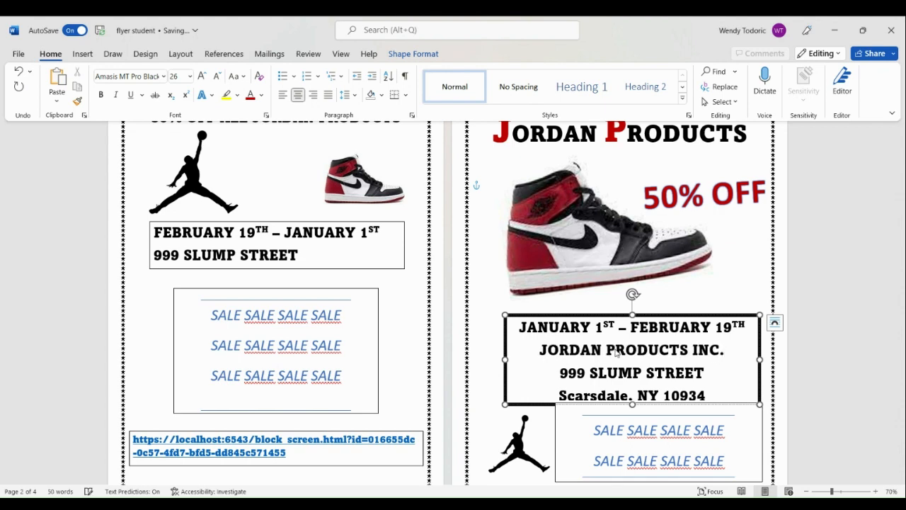
Shrink the second flyer's SALE box from its upper-left corner so it sits below the date and address box.
scroll(616, 351, down, 1)
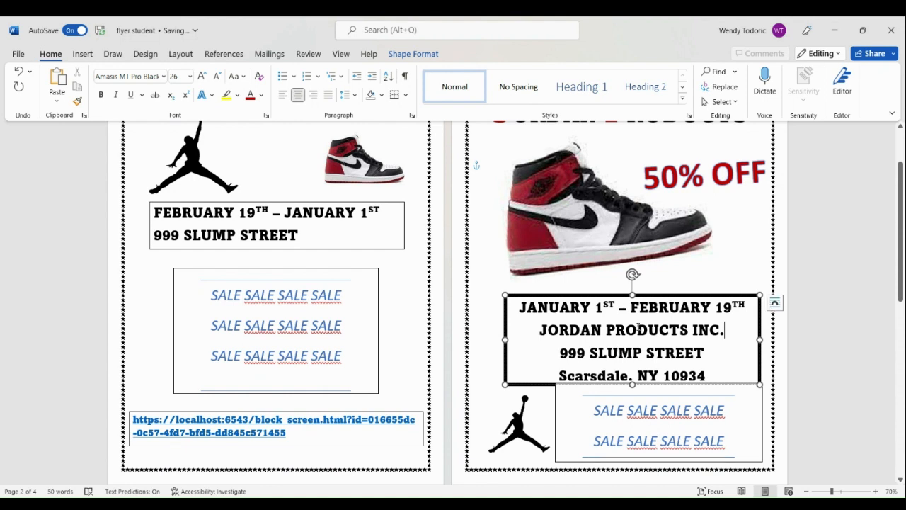
click(641, 411)
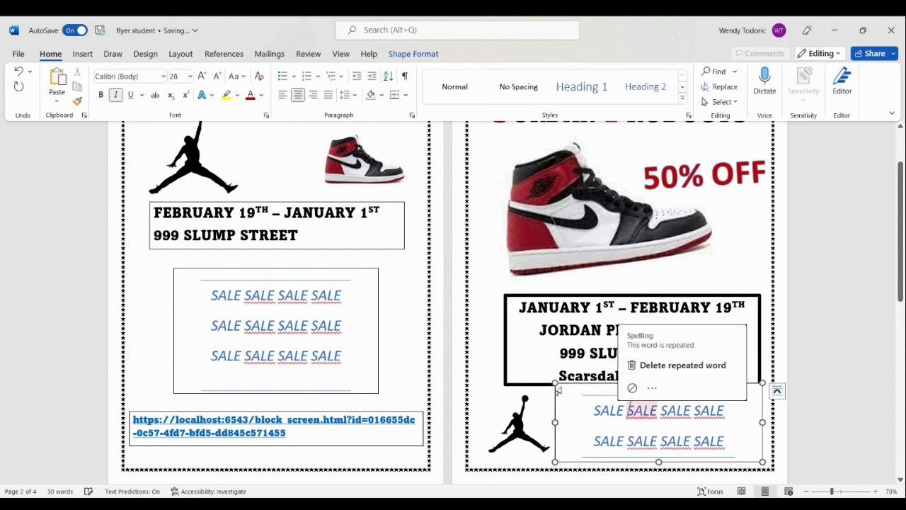
drag(554, 383, 563, 392)
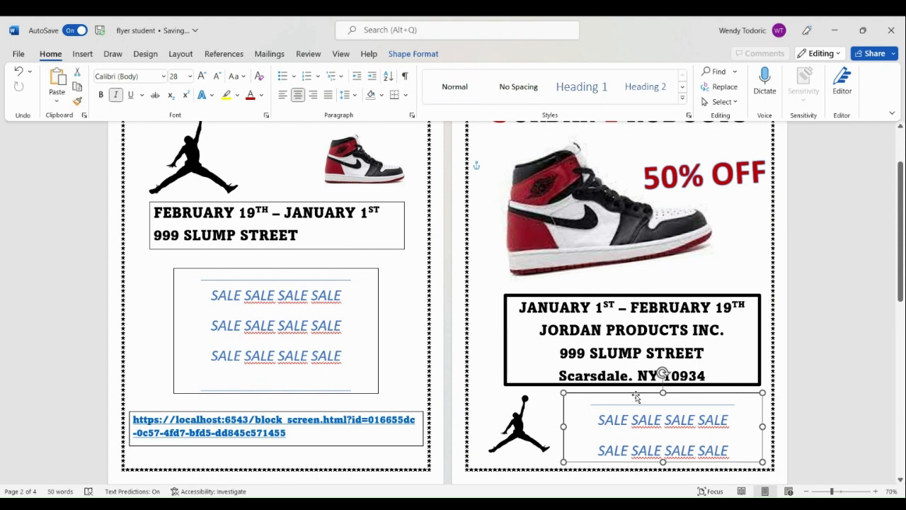
Move the second flyer's SALE box slightly right, to the star border.
drag(635, 397, 645, 395)
click(815, 363)
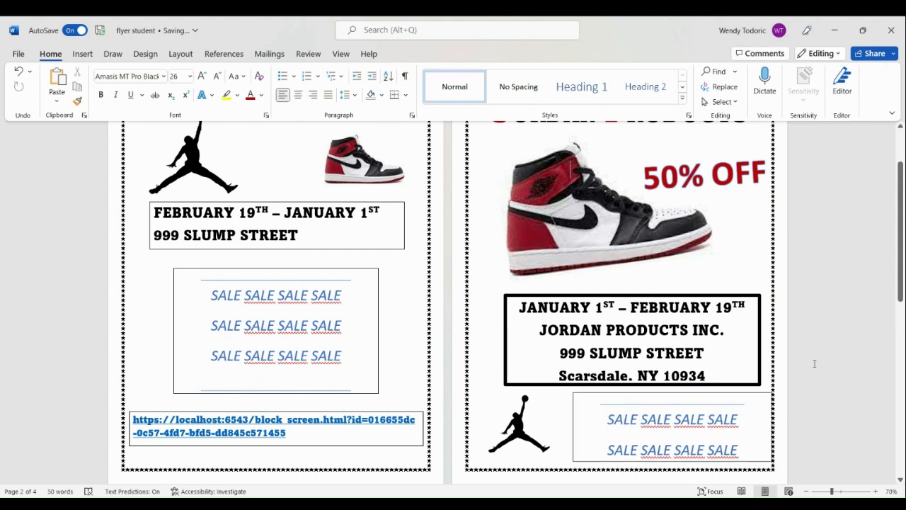
scroll(765, 446, down, 3)
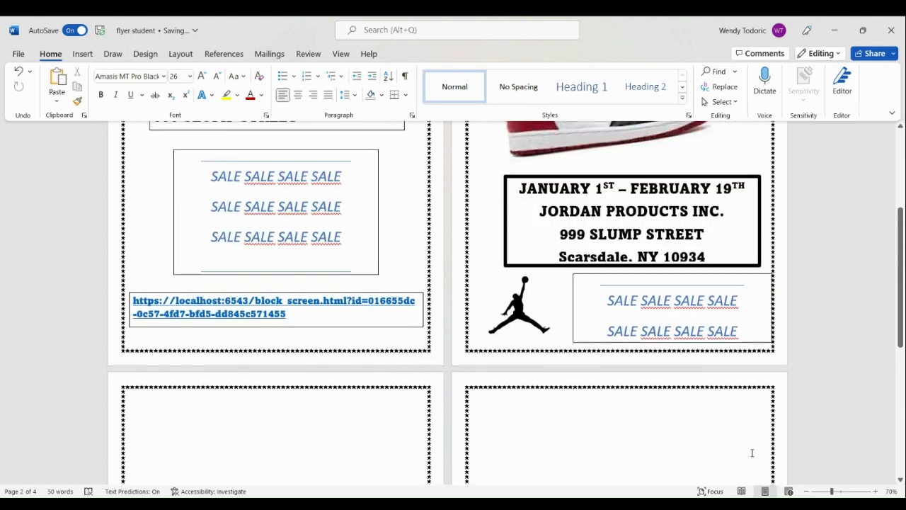
scroll(754, 452, up, 3)
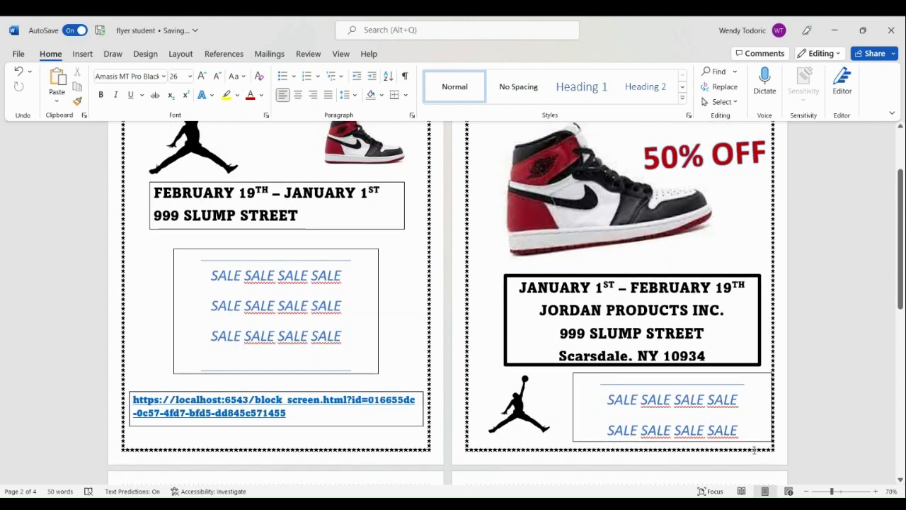
scroll(754, 450, up, 3)
scroll(753, 449, down, 2)
Stretch the left edge of the second flyer's SALE box outward so it encloses the Jumpman logo.
double_click(653, 421)
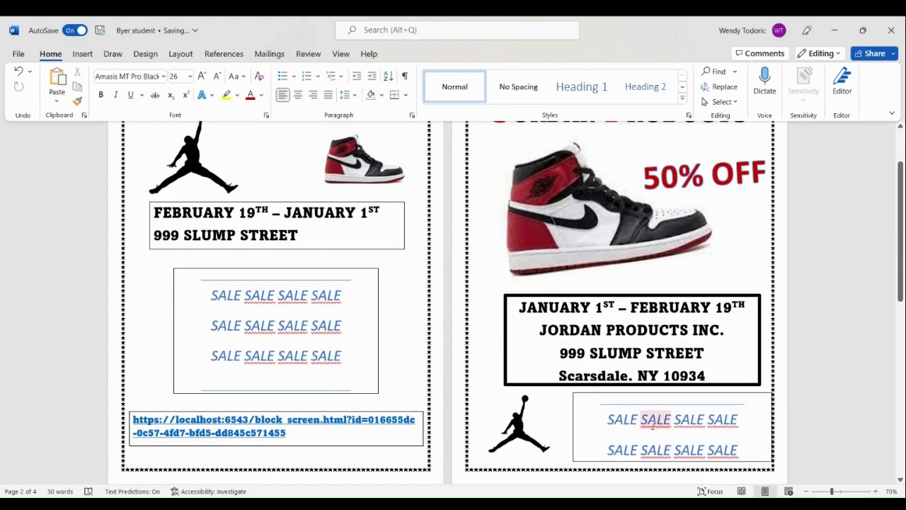
click(653, 422)
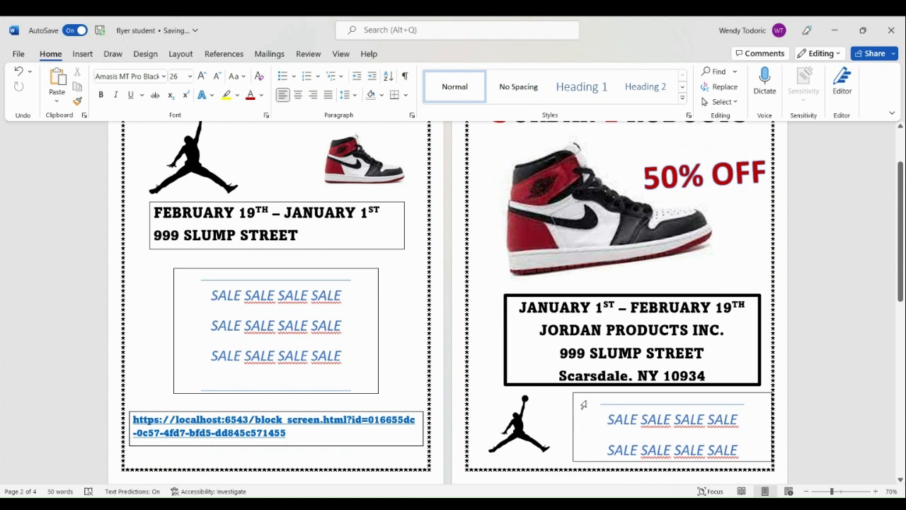
click(573, 429)
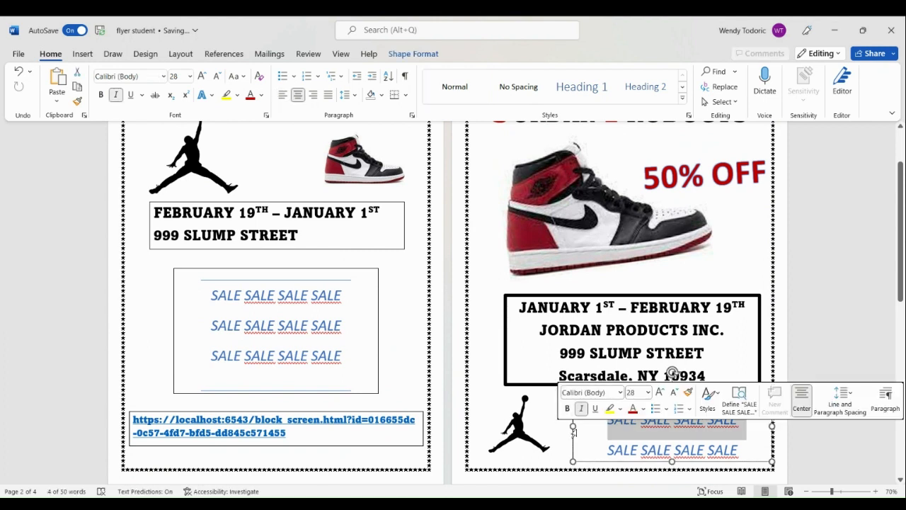
drag(574, 432, 475, 427)
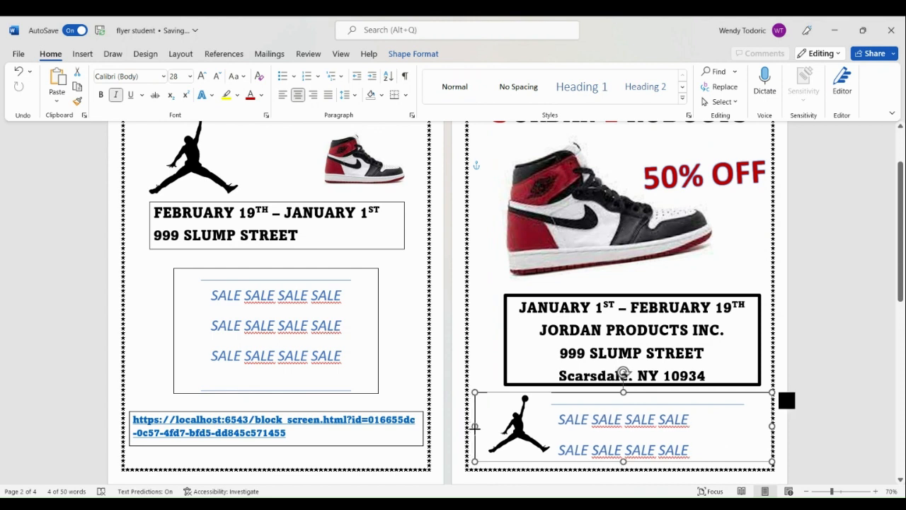
click(871, 366)
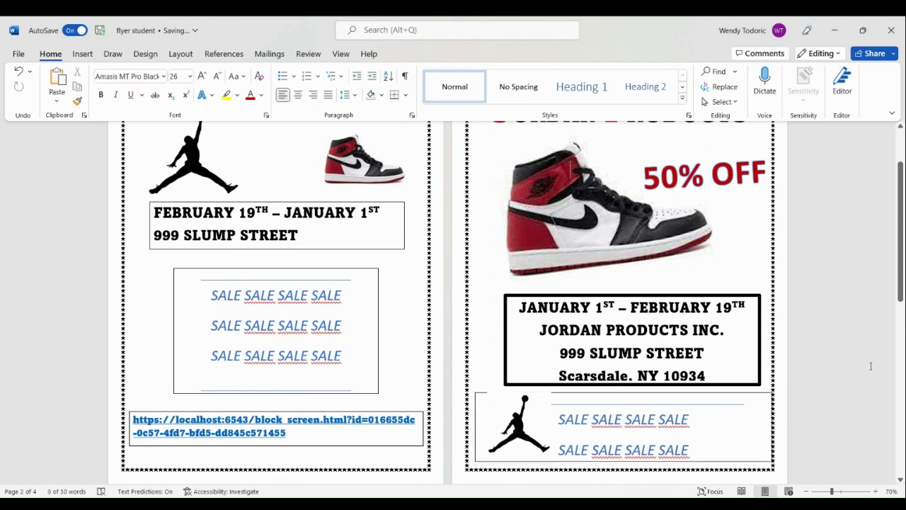
Pull the right edge of the second flyer's SALE box in from the star border, roughly level with the date box.
click(744, 419)
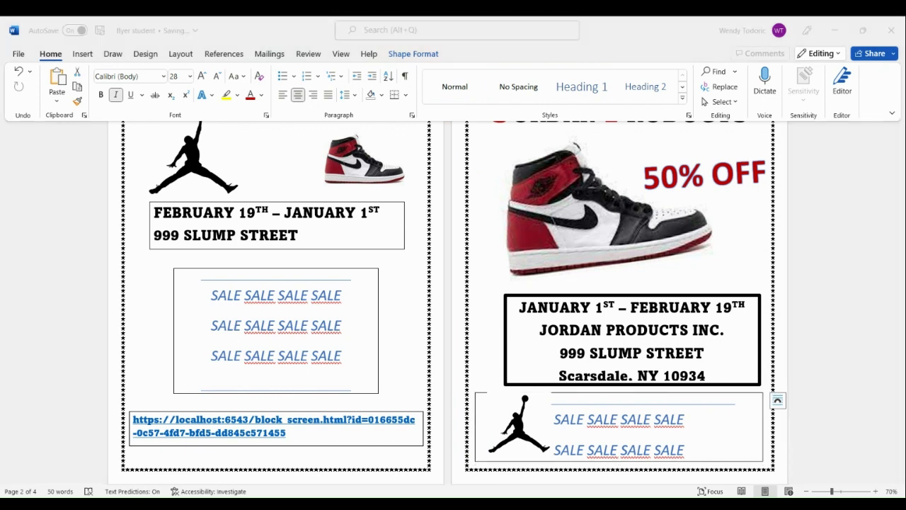
click(746, 425)
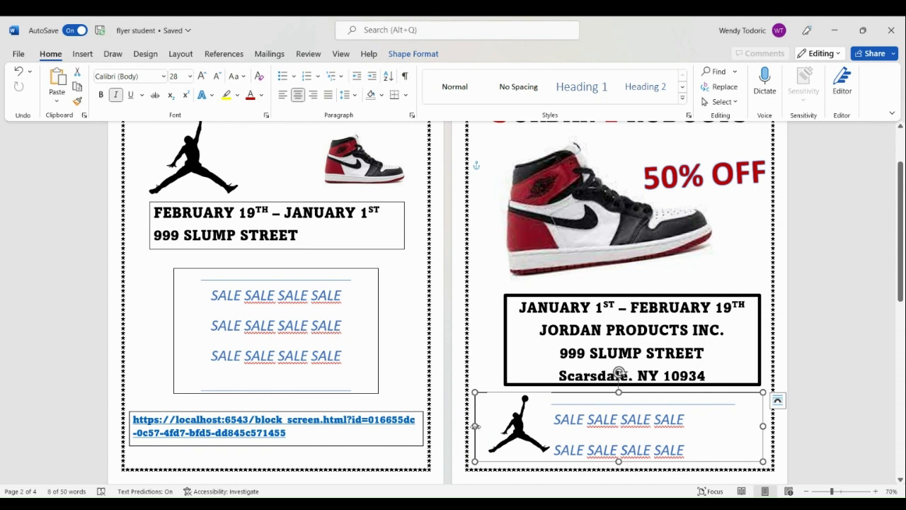
scroll(476, 425, down, 3)
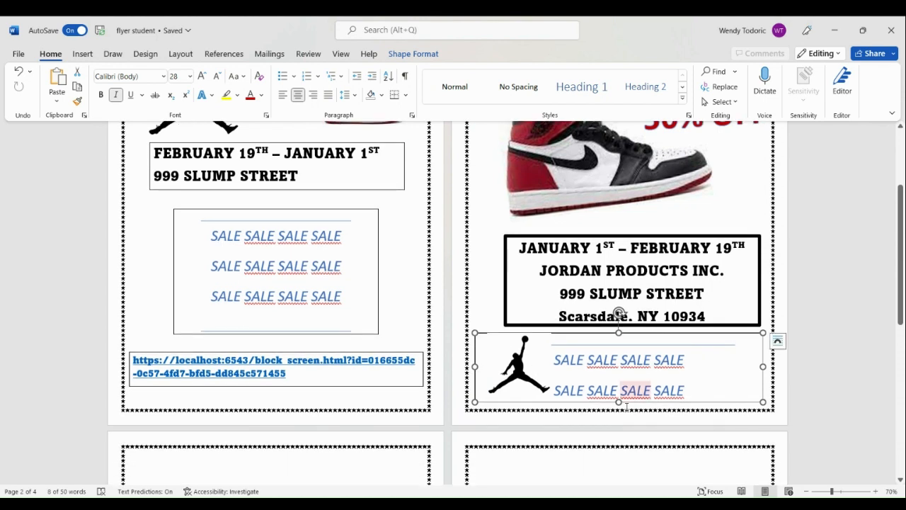
click(479, 229)
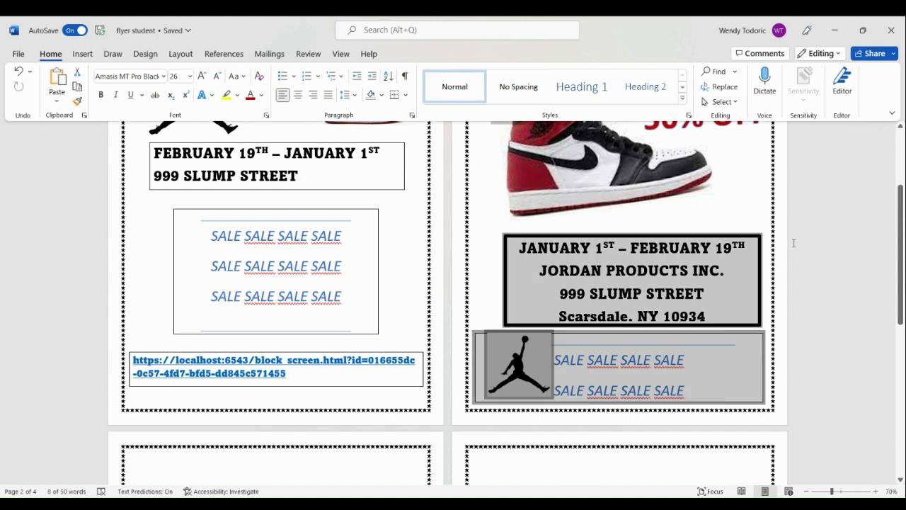
click(796, 215)
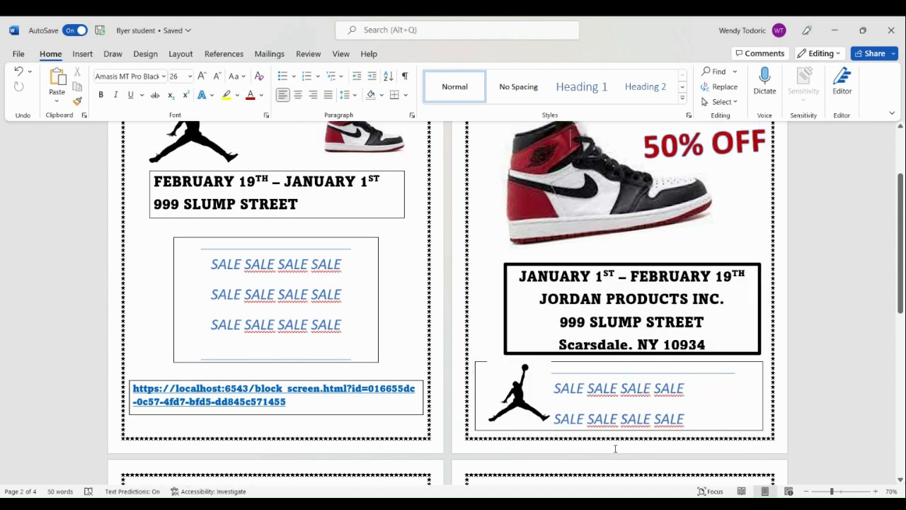
Shrink the second flyer's Jumpman logo slightly and shift it left inside the SALE box.
click(508, 383)
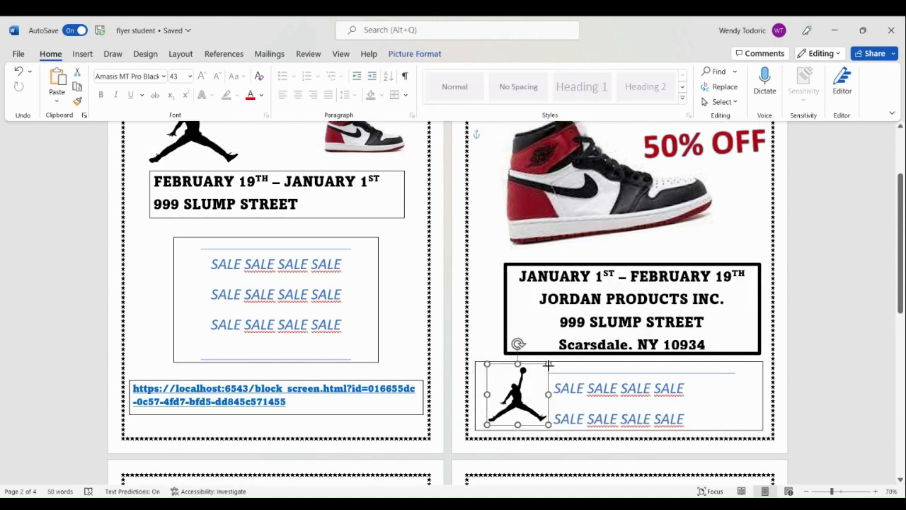
drag(549, 365, 542, 367)
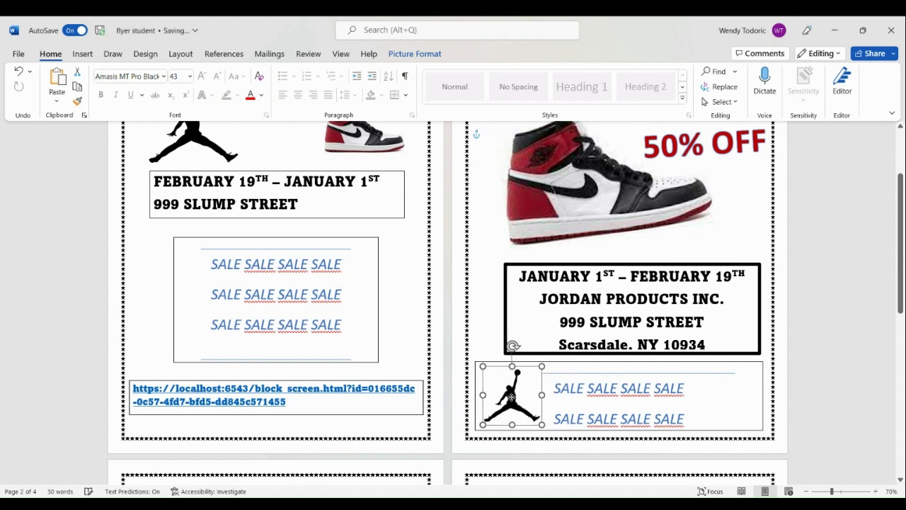
click(822, 328)
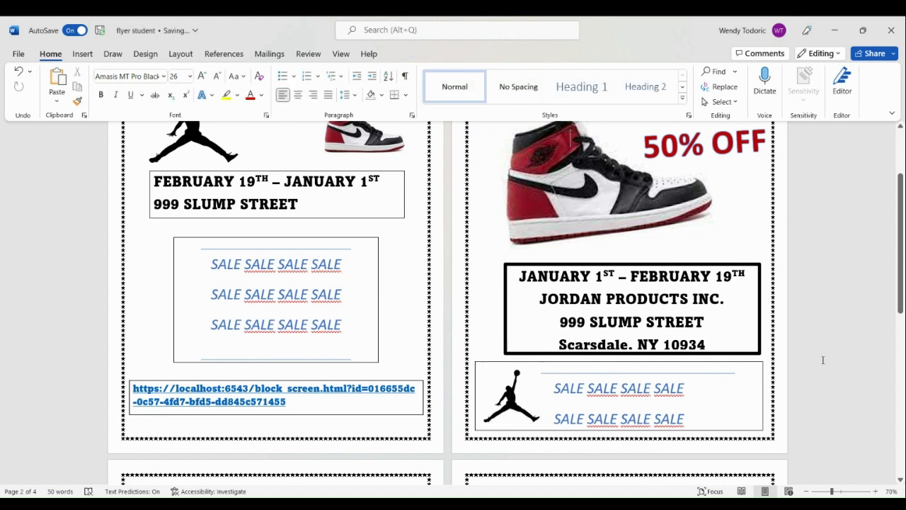
Move the second flyer's thick-bordered date and address box up slightly, then extend its left and upper edges so all four lines fit.
scroll(823, 360, down, 1)
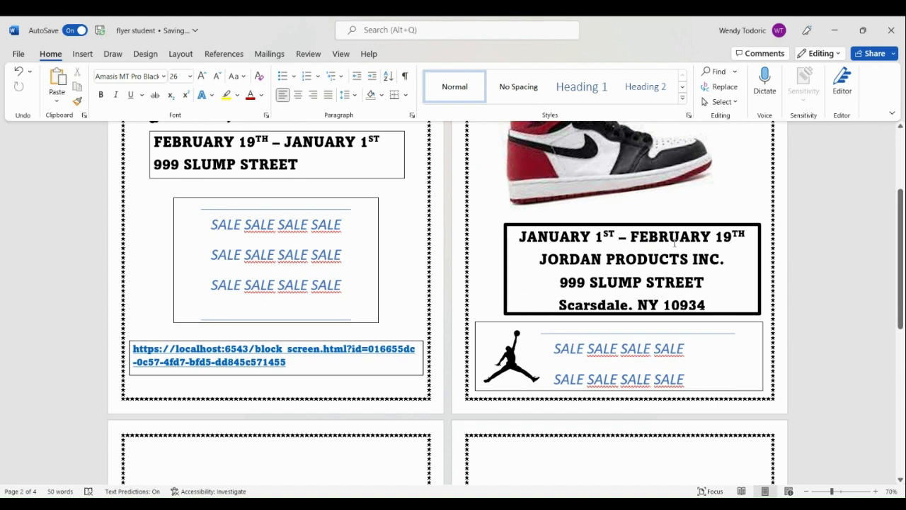
drag(668, 224, 667, 221)
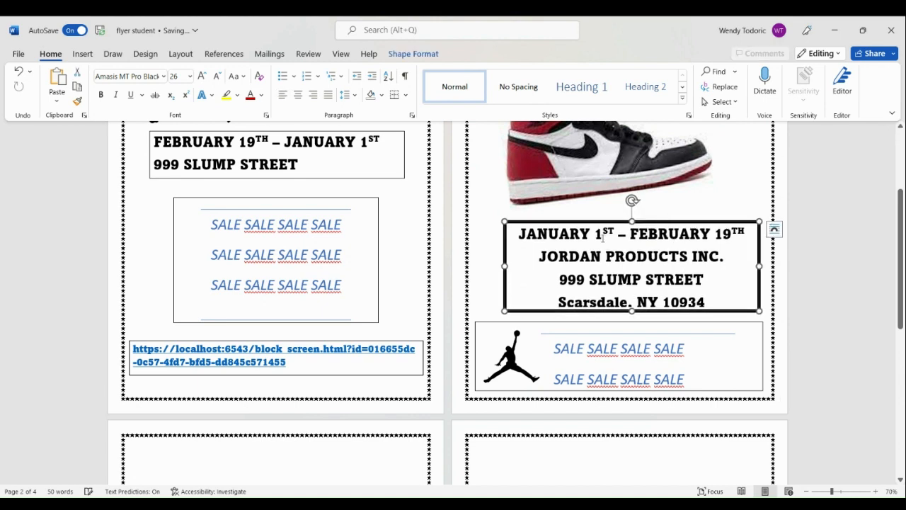
drag(503, 267, 491, 267)
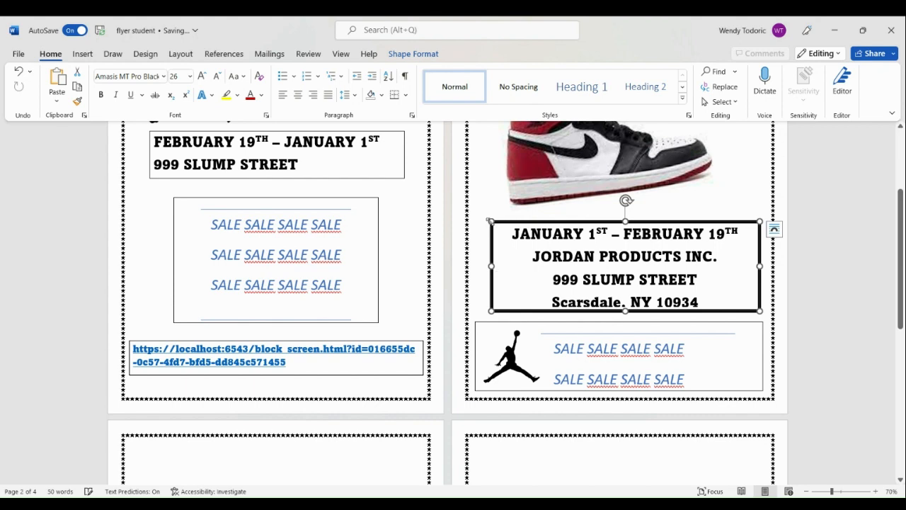
drag(491, 221, 491, 216)
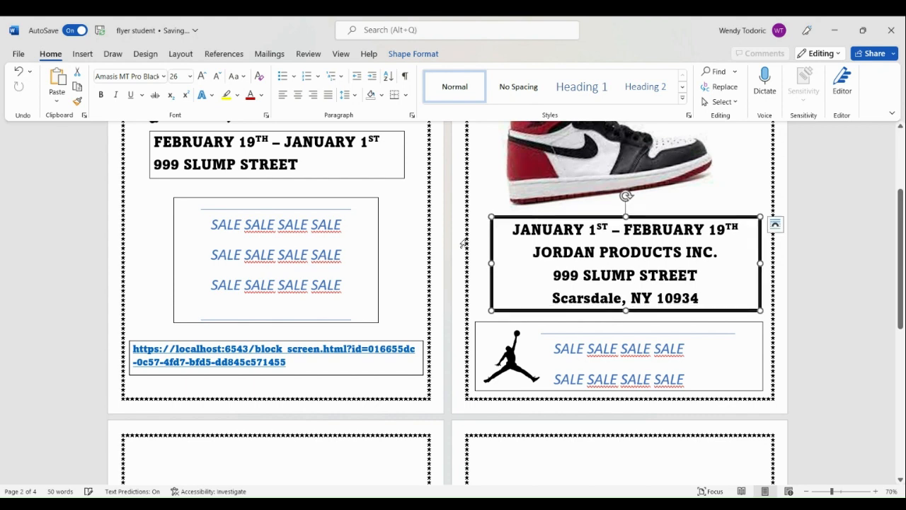
Move the tilted "50% OFF" text box left and slightly up, closer to the second flyer's shoe.
scroll(461, 244, up, 3)
scroll(465, 230, up, 2)
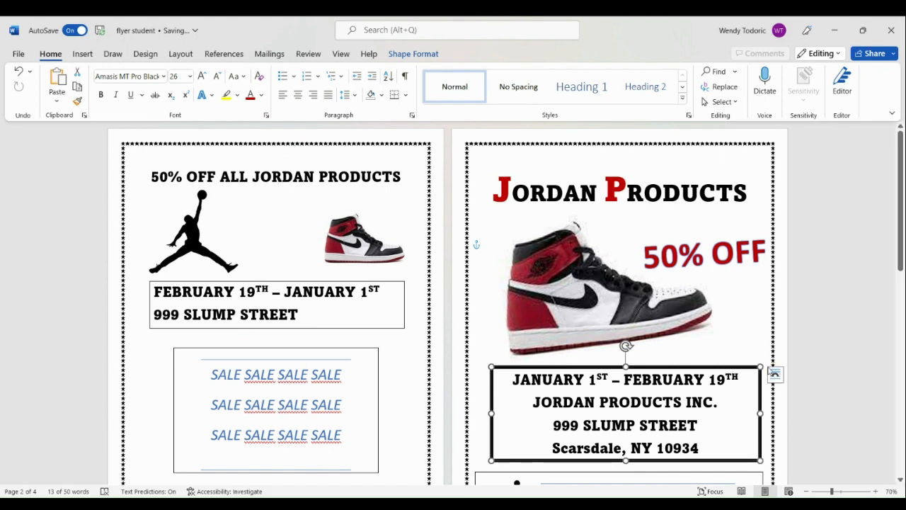
scroll(778, 186, down, 2)
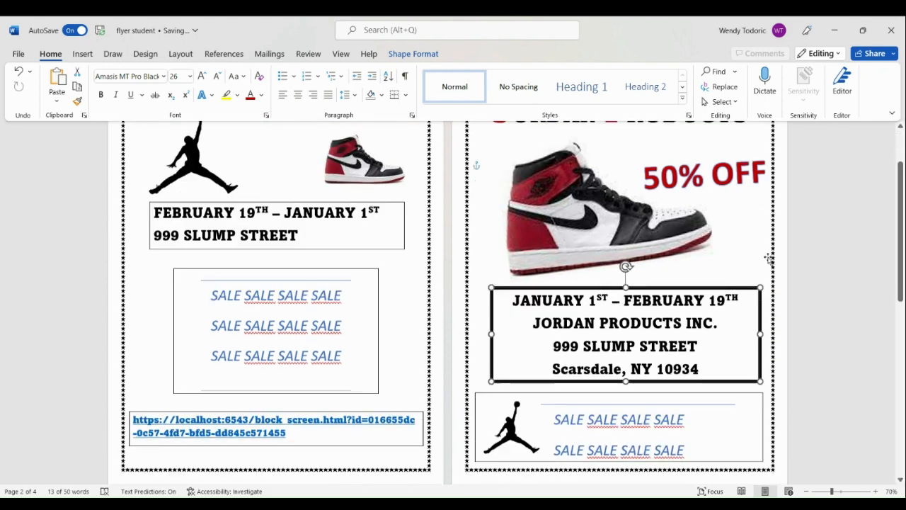
scroll(705, 234, up, 2)
click(691, 250)
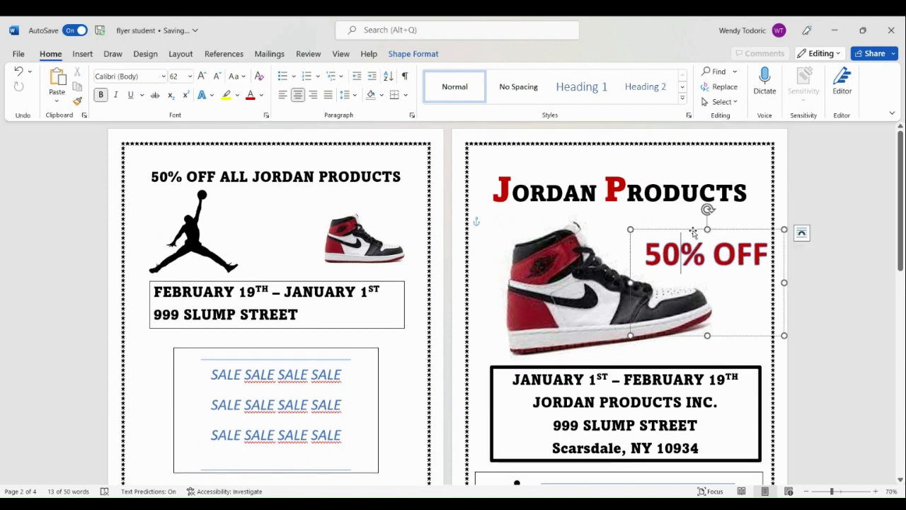
drag(692, 223, 670, 214)
click(670, 214)
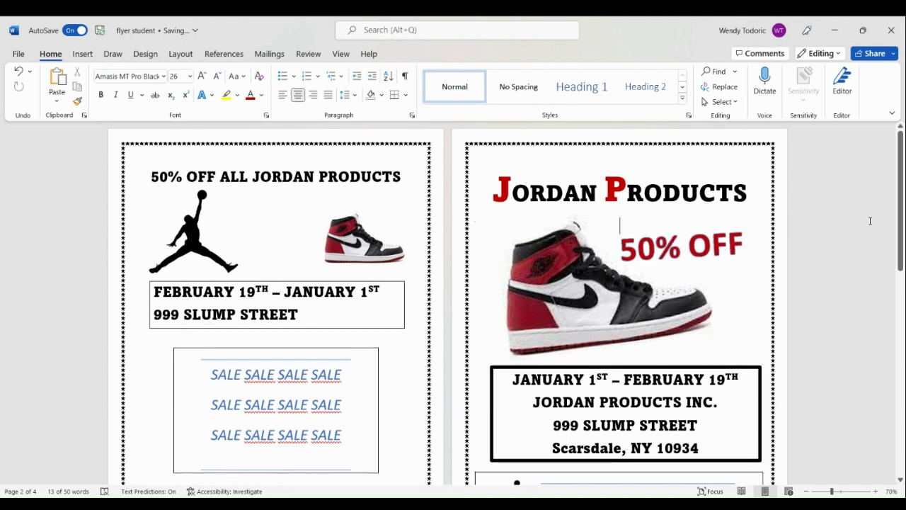
Zoom out to 60% and compare the redesigned flyer with the original one beside it.
scroll(698, 222, down, 1)
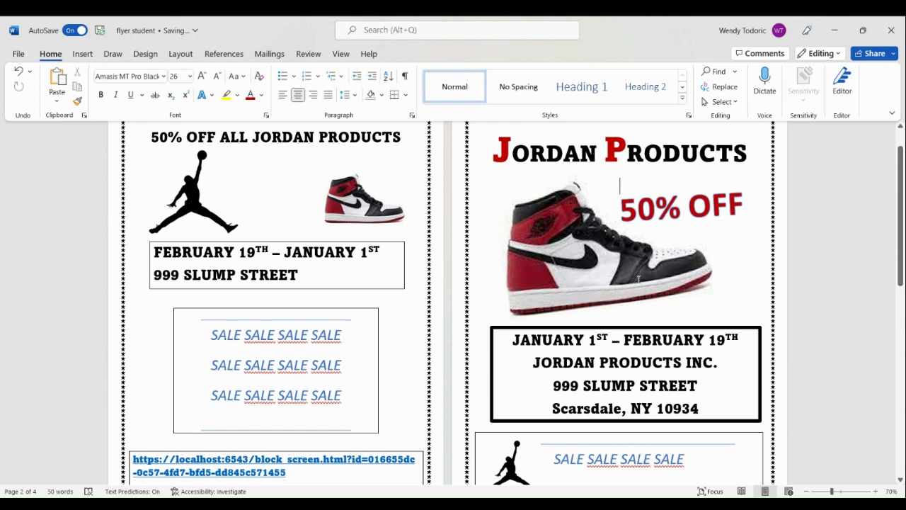
scroll(619, 312, up, 1)
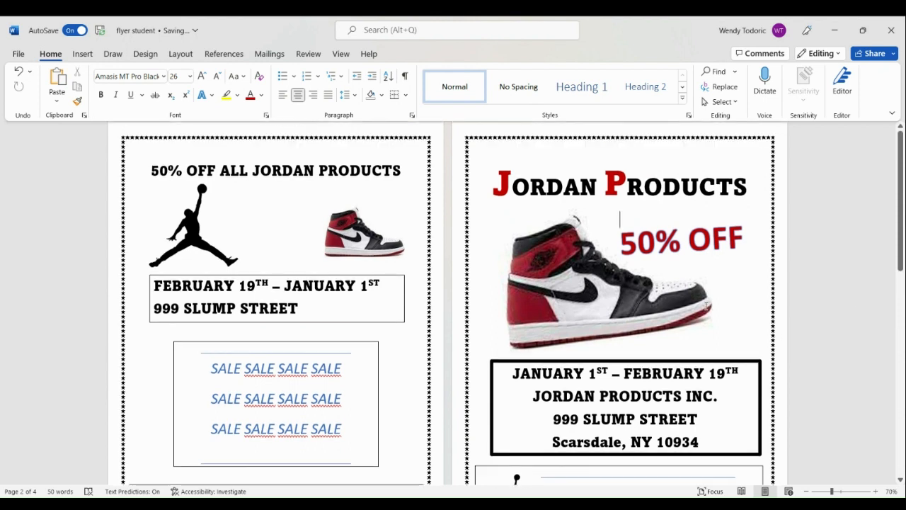
click(618, 312)
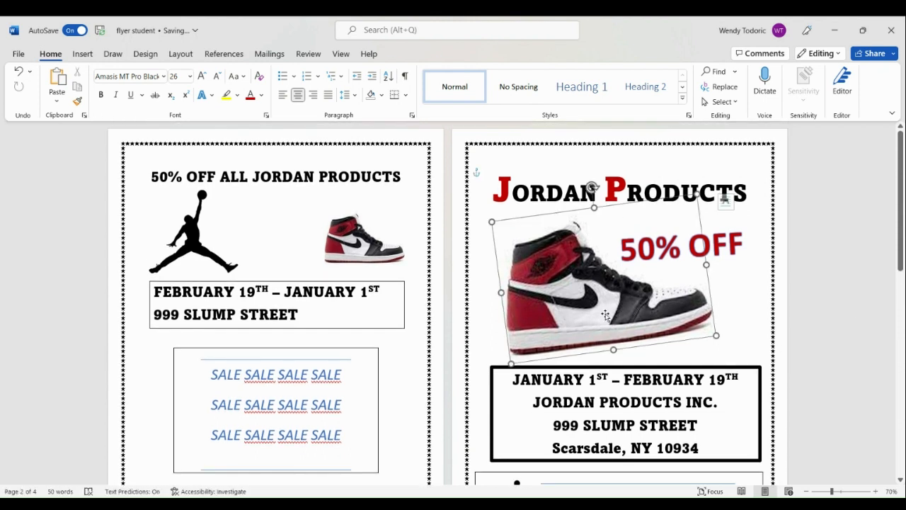
click(806, 492)
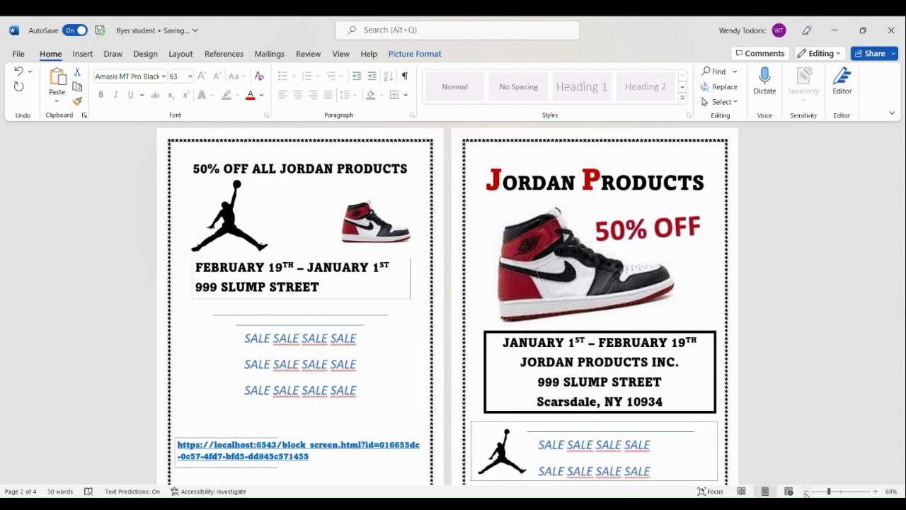
scroll(462, 298, down, 1)
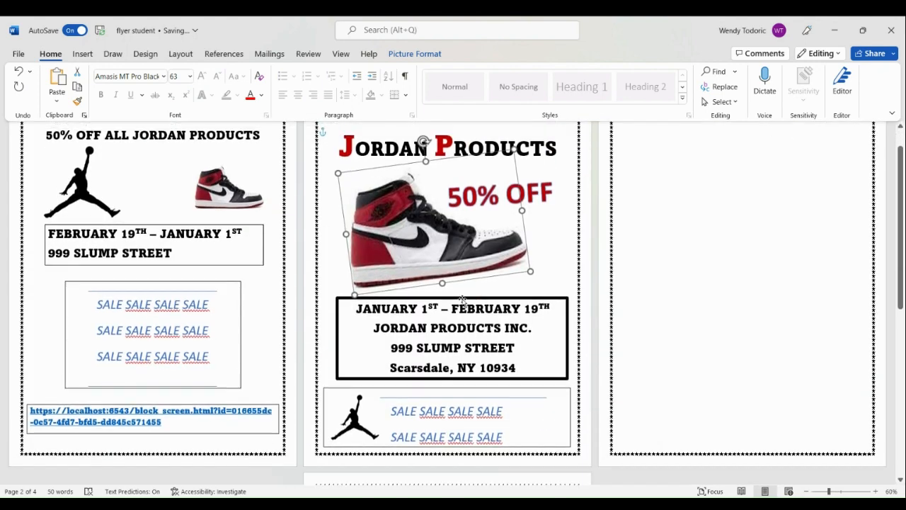
scroll(135, 172, up, 1)
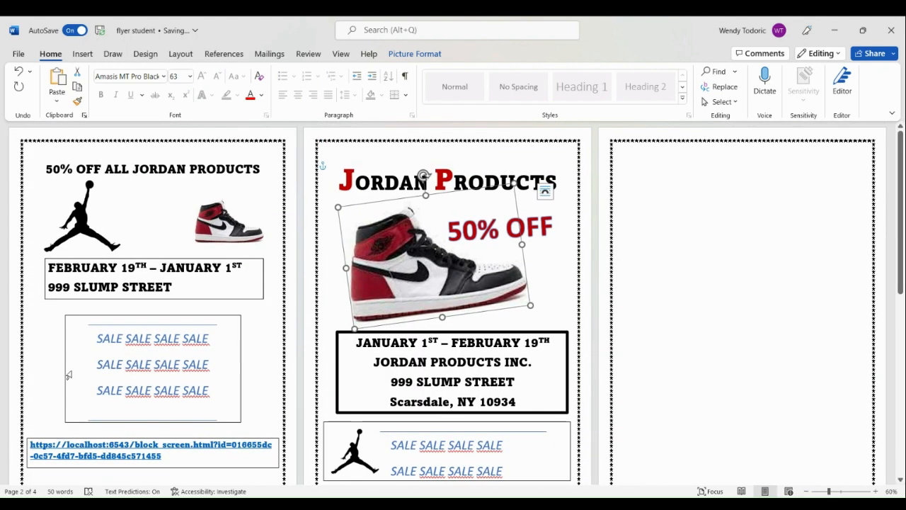
scroll(153, 449, down, 1)
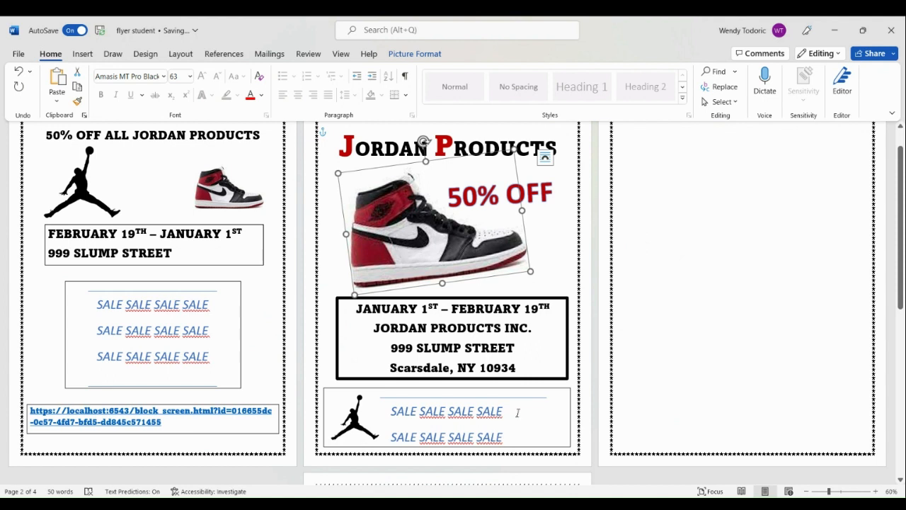
Copy the word "SALE" and append it to both SALE lines in the second flyer's bottom box.
drag(507, 413, 477, 410)
key(ctrl+c)
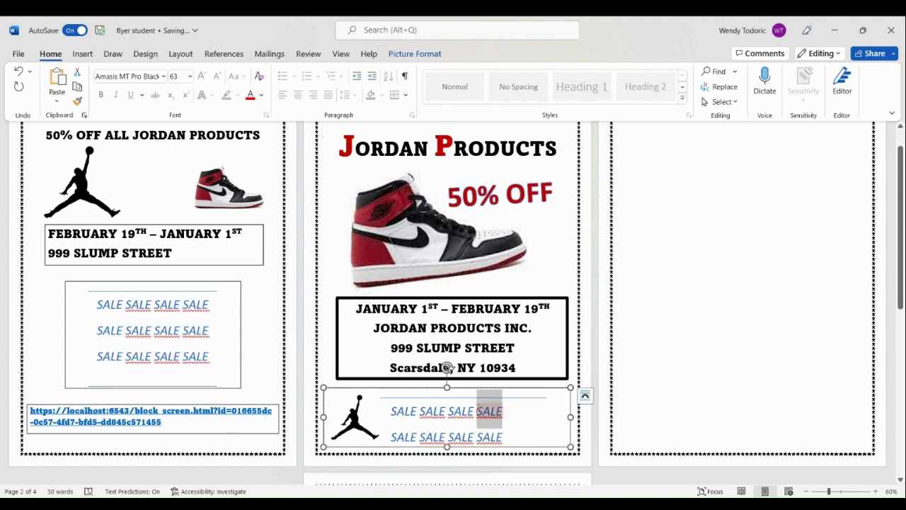
click(512, 415)
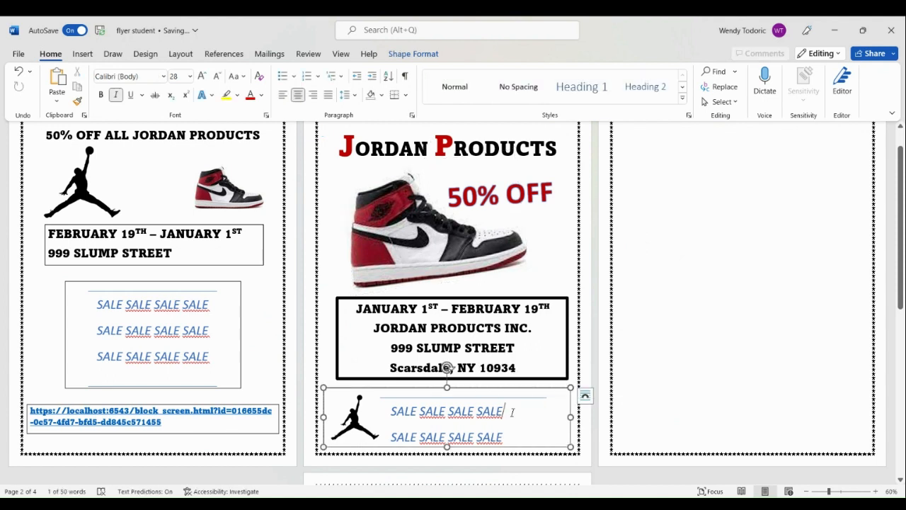
key(ctrl+v)
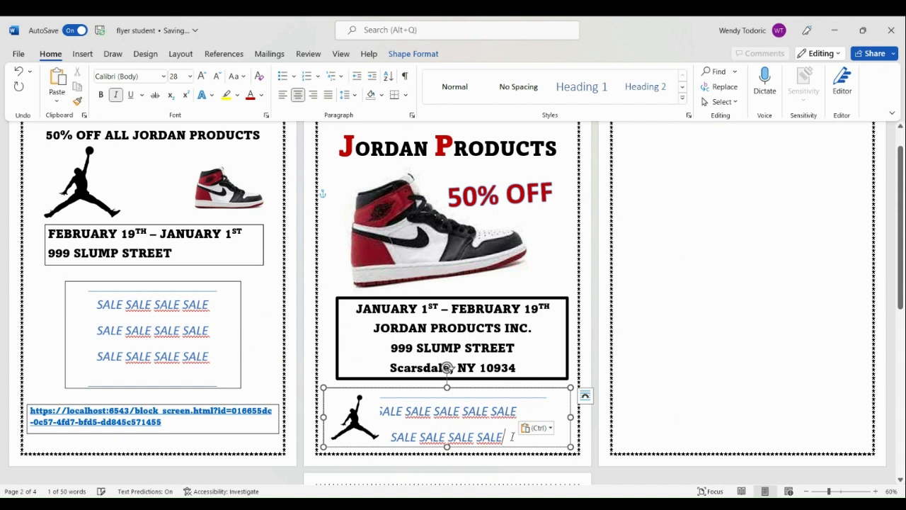
key(ctrl+v)
key(ctrl)
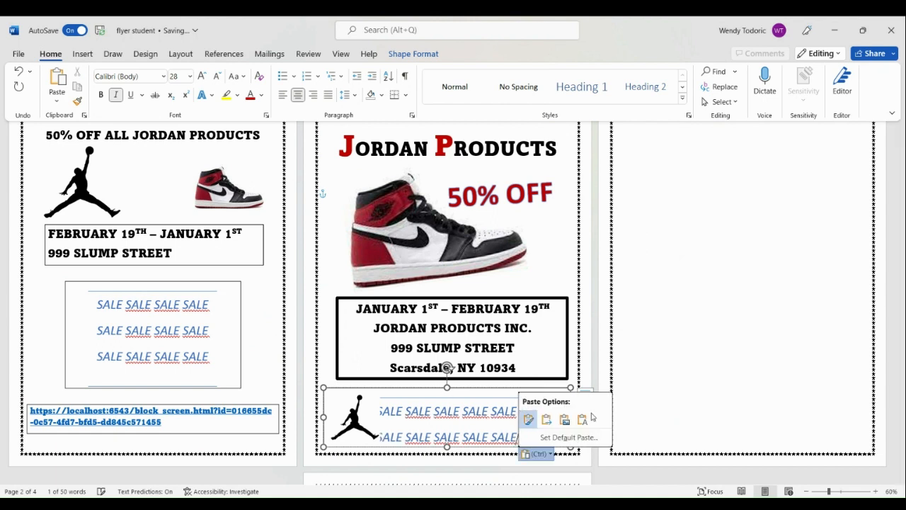
Extend the right edge of the second flyer's bottom box so both lengthened SALE lines clear the logo.
click(662, 371)
drag(570, 417, 604, 416)
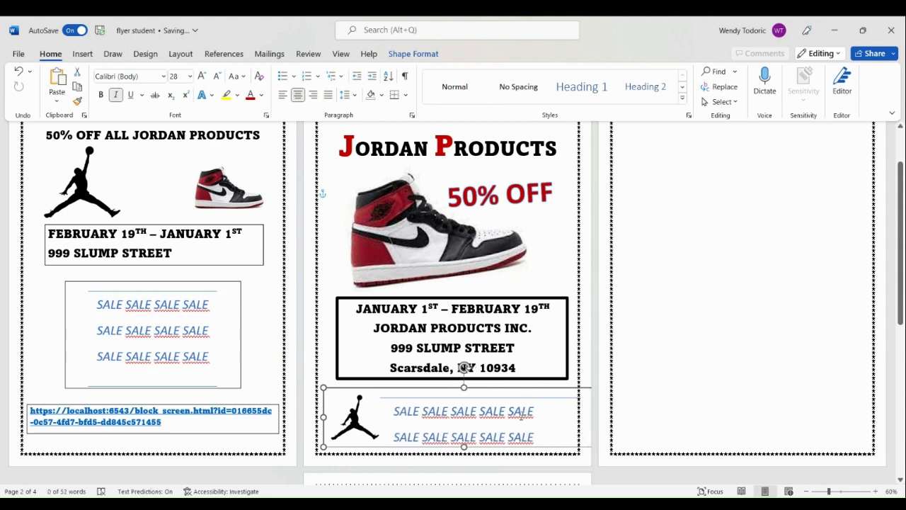
scroll(519, 417, down, 2)
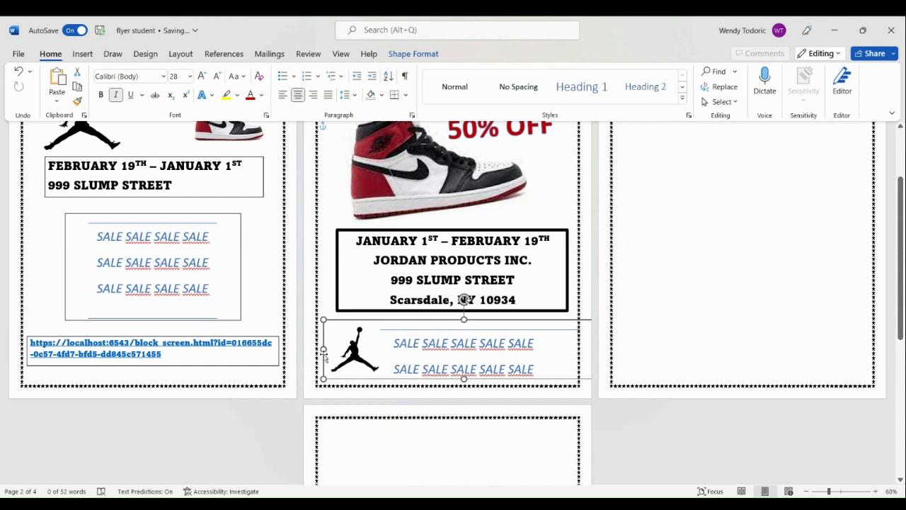
click(407, 321)
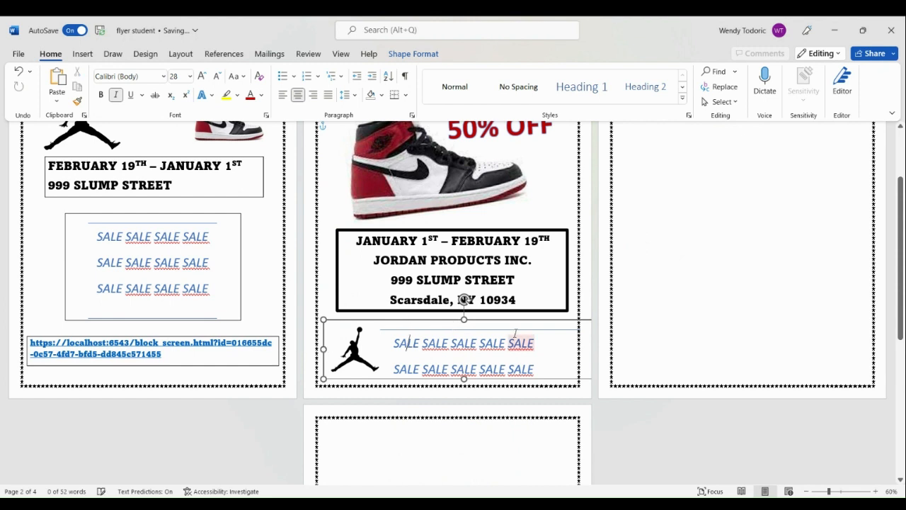
click(566, 336)
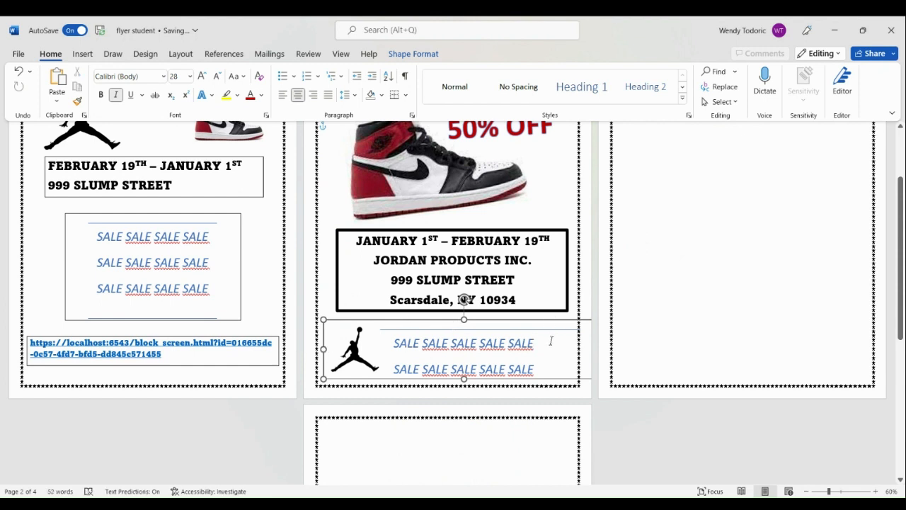
key(Delete)
key(Delete)
key(Return)
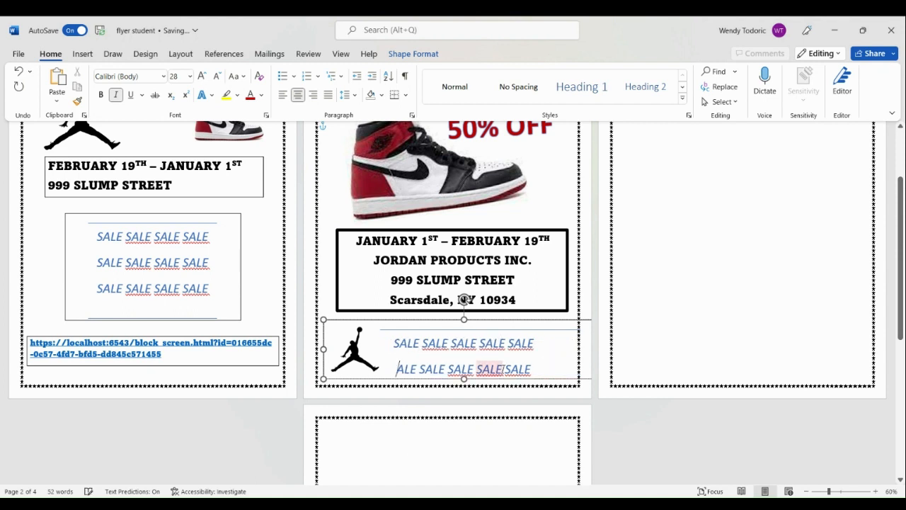
text(S)
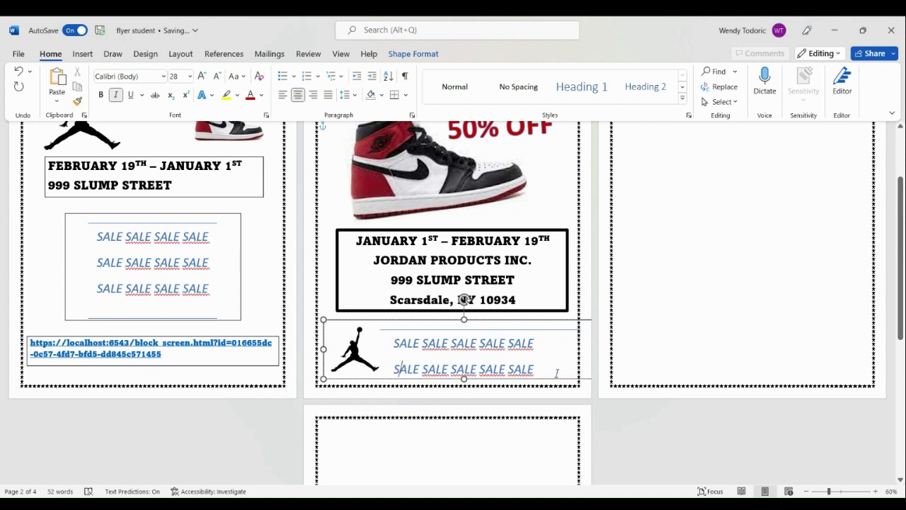
Recolour both SALE lines in the second flyer's bottom box dark red.
scroll(561, 374, up, 1)
click(554, 406)
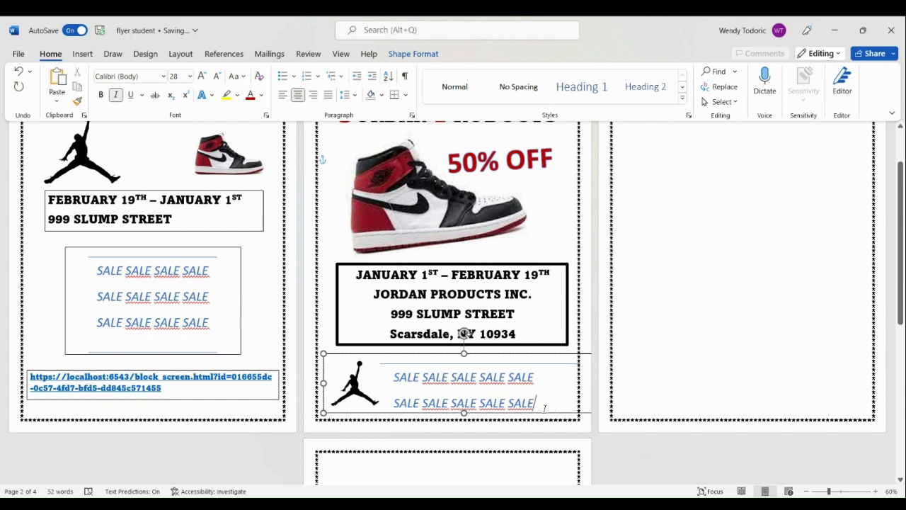
drag(542, 408, 399, 377)
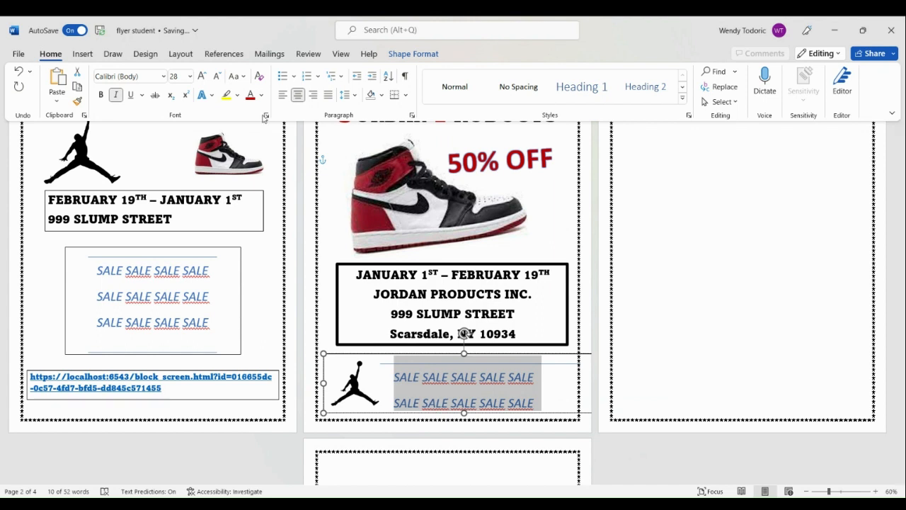
click(250, 95)
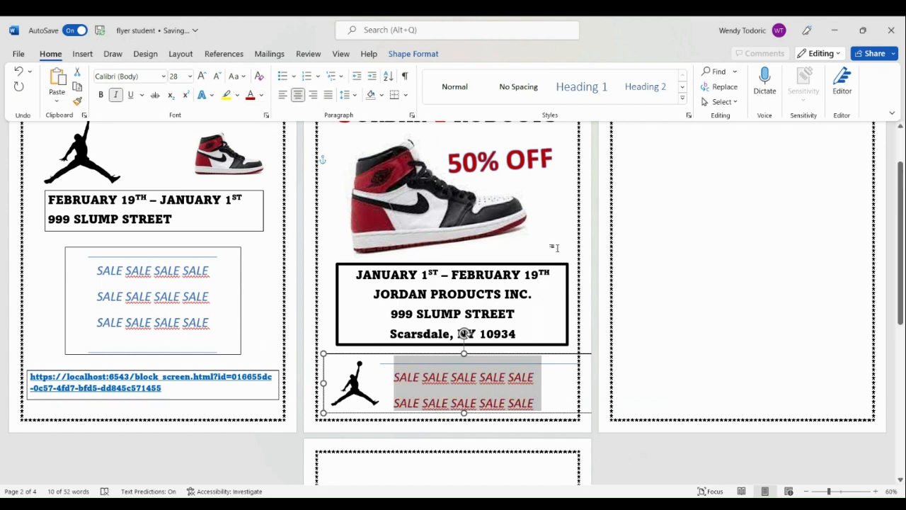
Try bold on the second flyer's two red SALE lines, then remove it again.
key(ctrl+b)
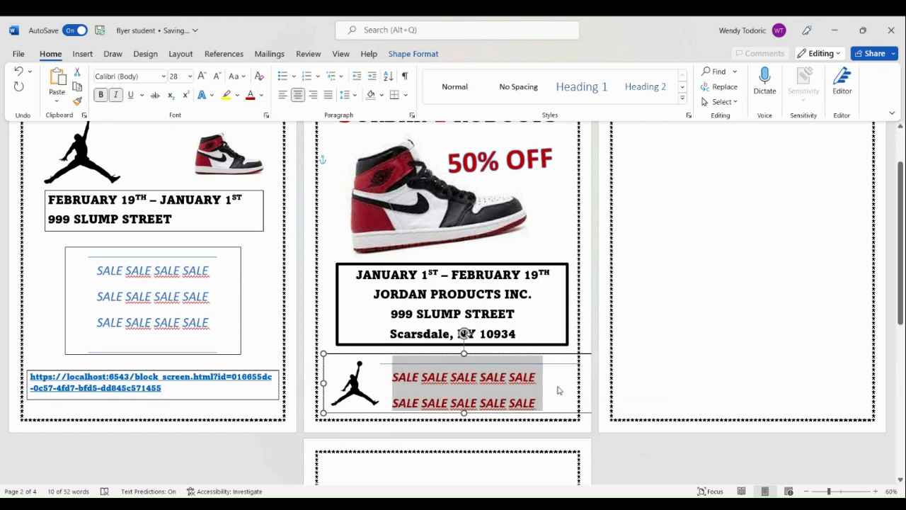
click(557, 385)
scroll(557, 386, up, 2)
scroll(558, 386, down, 2)
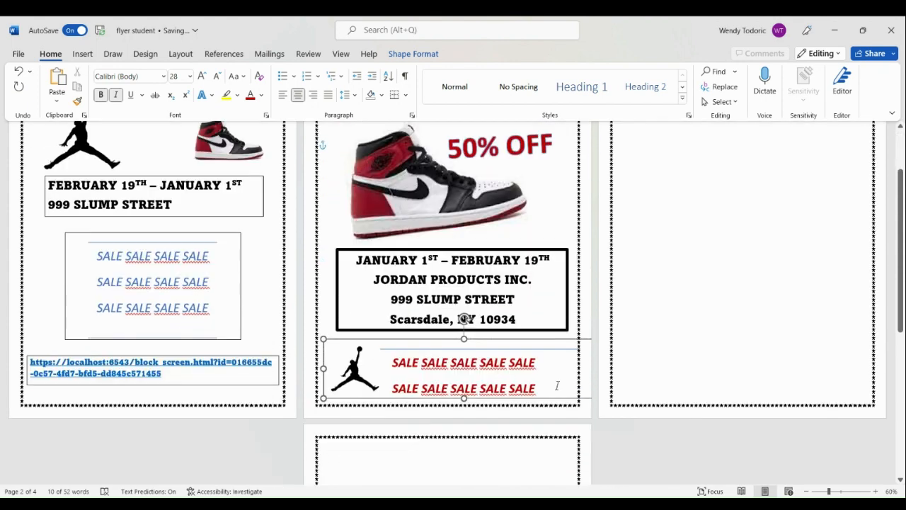
drag(553, 389, 405, 360)
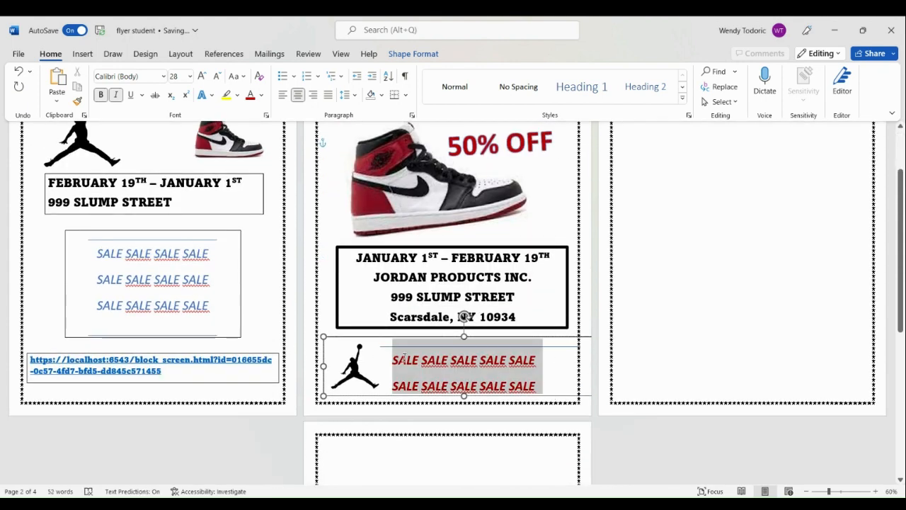
click(102, 95)
click(502, 226)
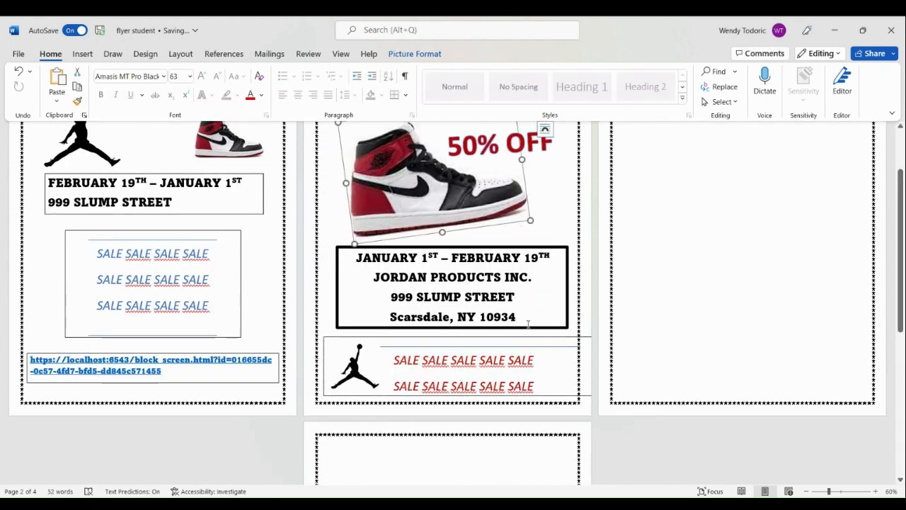
click(705, 440)
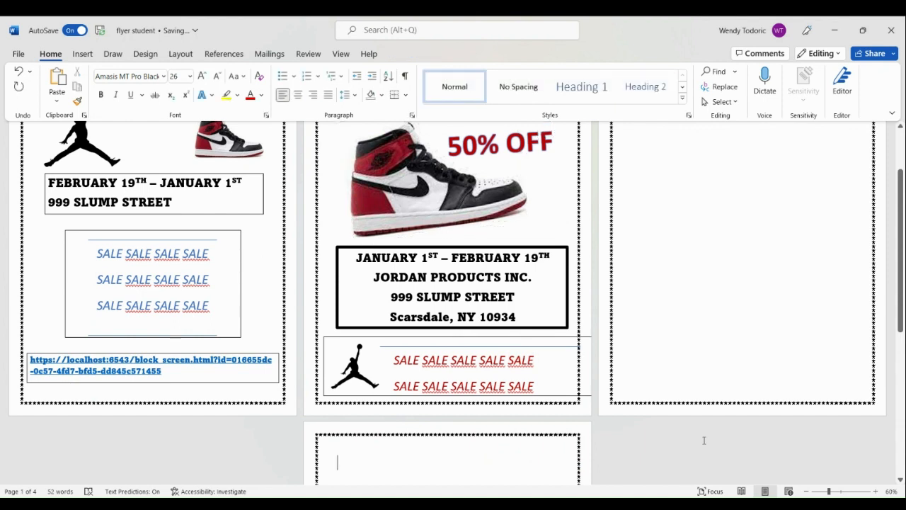
Narrow the second flyer's SALE box and reposition it inside the page border, left-aligned with the thick-bordered address box.
scroll(705, 440, up, 1)
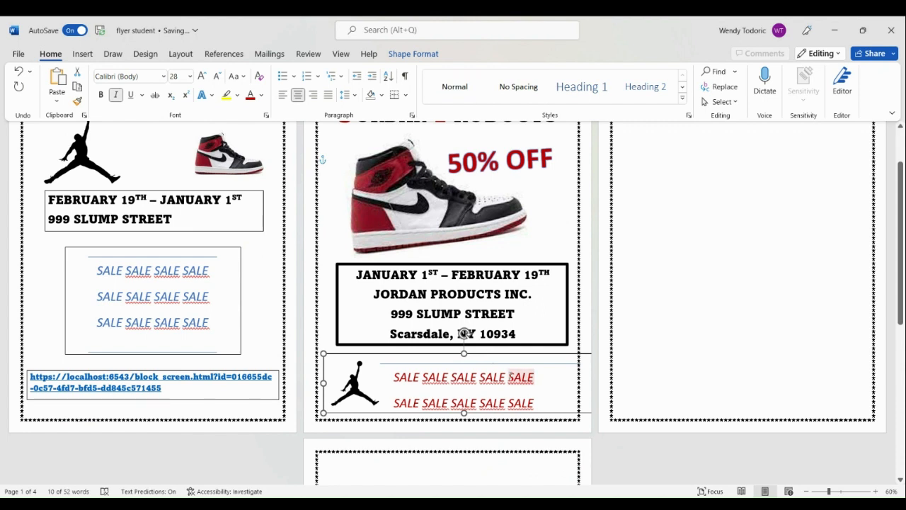
drag(482, 356, 424, 350)
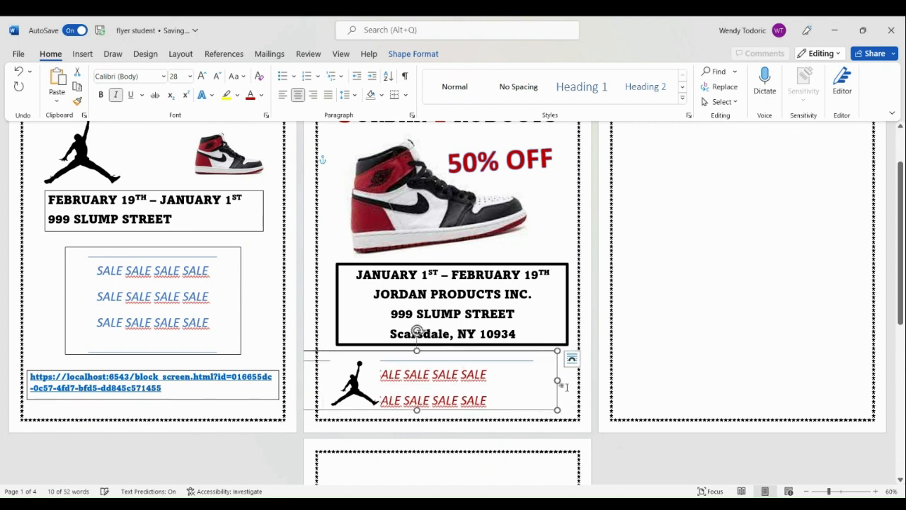
drag(557, 380, 531, 381)
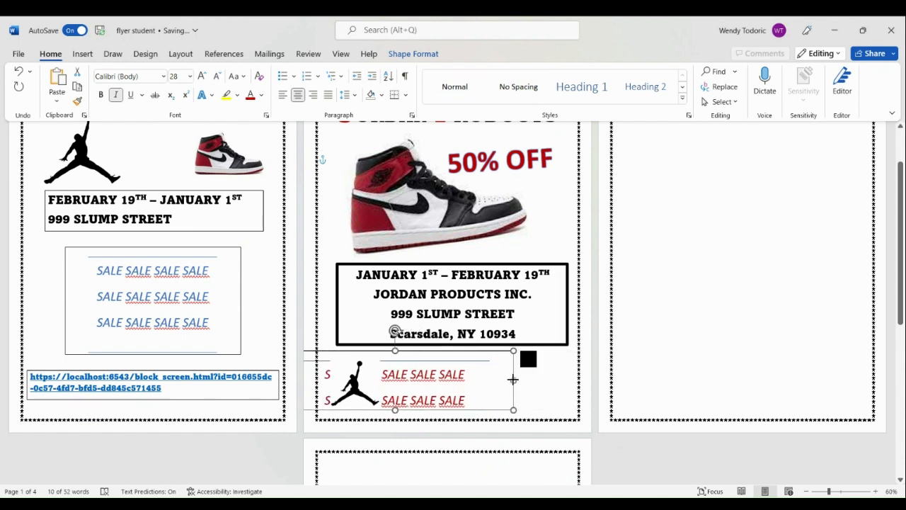
drag(453, 352, 500, 350)
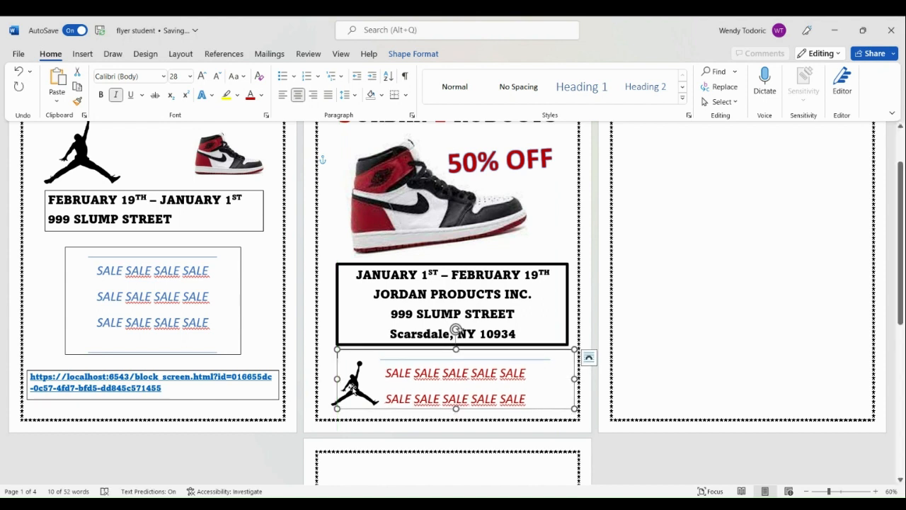
Move the Jumpman logo inside the left end of the SALE box and shrink it to sit beside the text.
click(358, 382)
drag(360, 382, 359, 381)
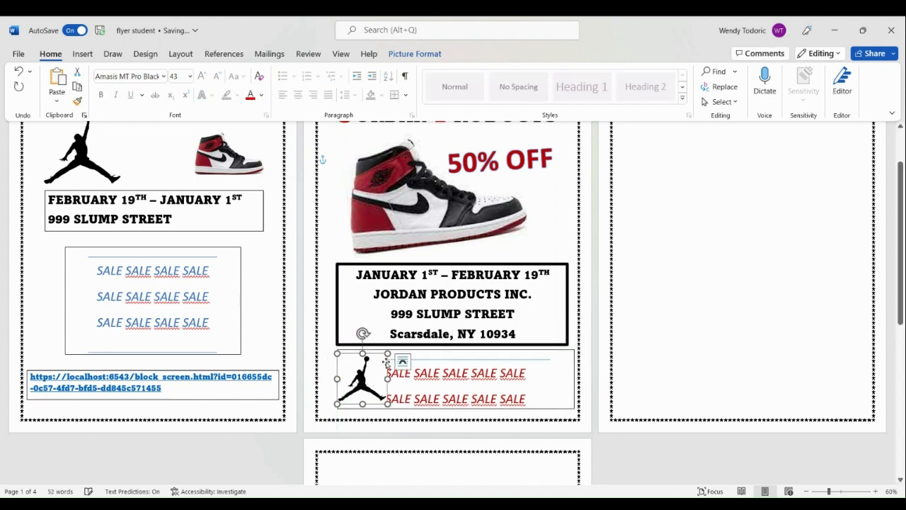
drag(388, 354, 367, 378)
click(682, 453)
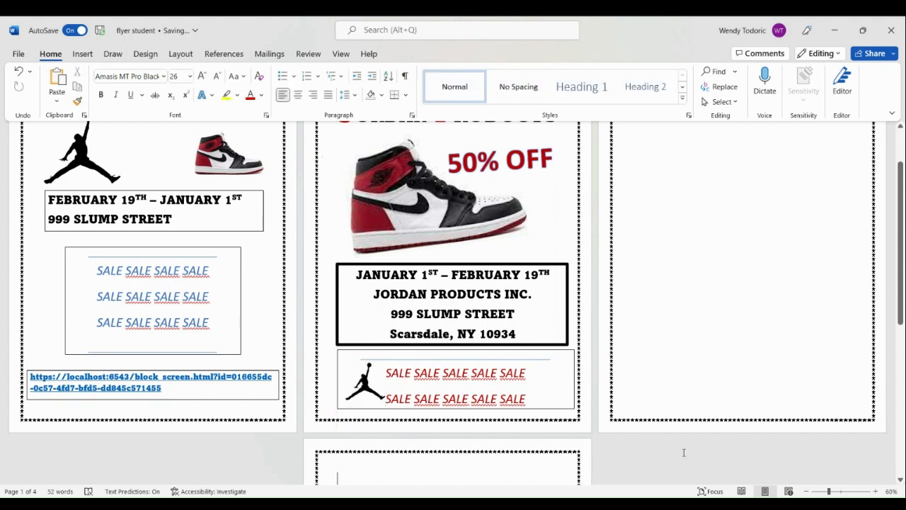
scroll(673, 465, up, 2)
scroll(673, 465, down, 3)
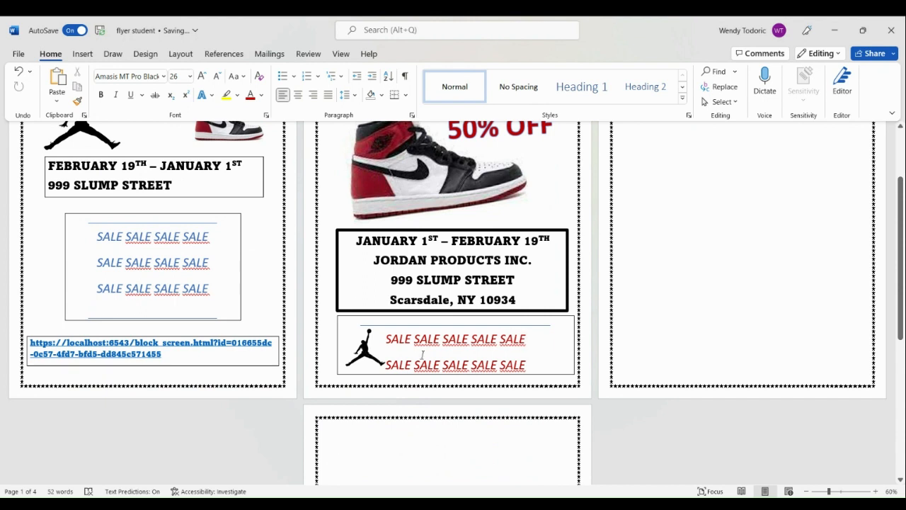
Place a copy of the Jumpman logo at the right end of the SALE box and nudge it slightly upward.
click(364, 347)
drag(364, 348, 551, 355)
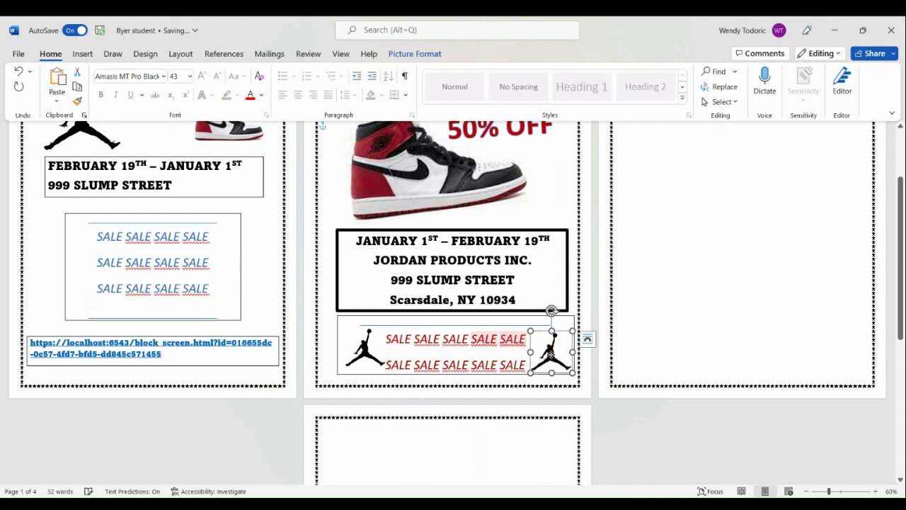
key(Up)
key(Up)
key(Up)
key(Up)
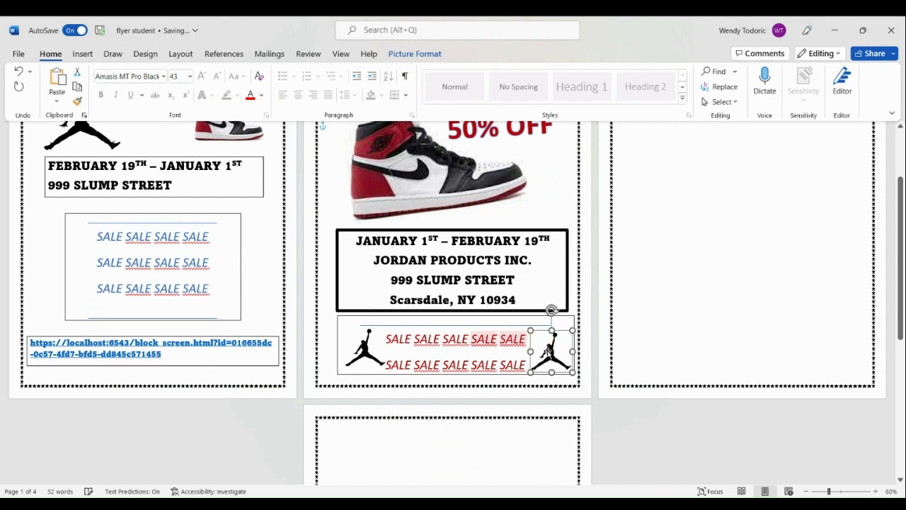
key(Right)
click(646, 424)
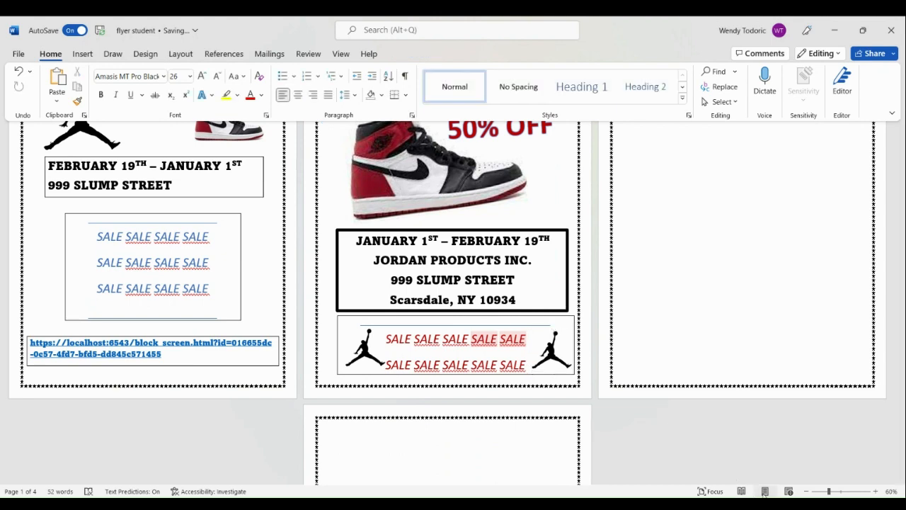
Zoom in to 130% and review the finished second flyer from its SALE box up to its title.
click(875, 492)
click(875, 492)
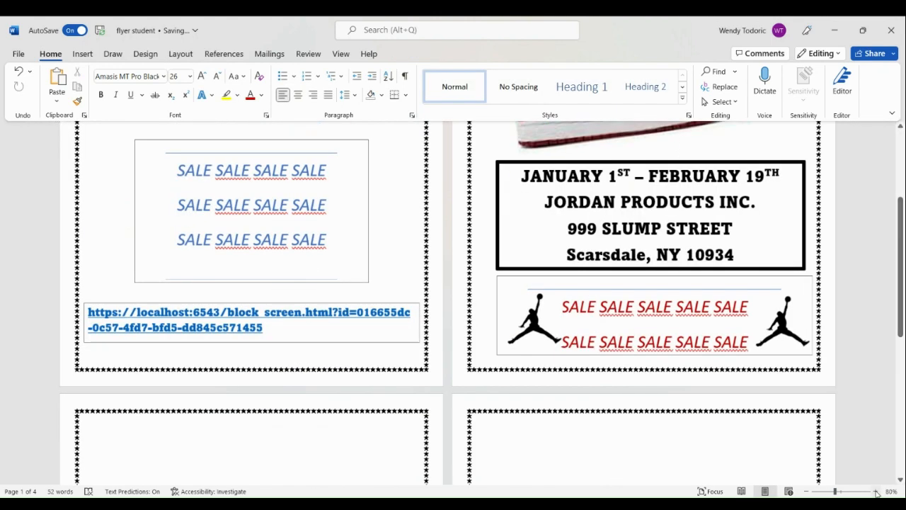
click(876, 491)
click(876, 492)
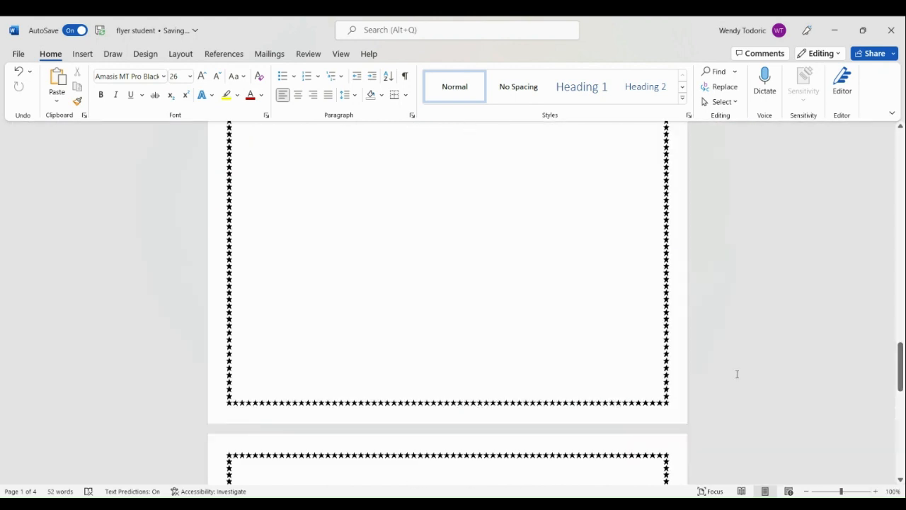
scroll(635, 453, up, 2)
scroll(608, 454, up, 10)
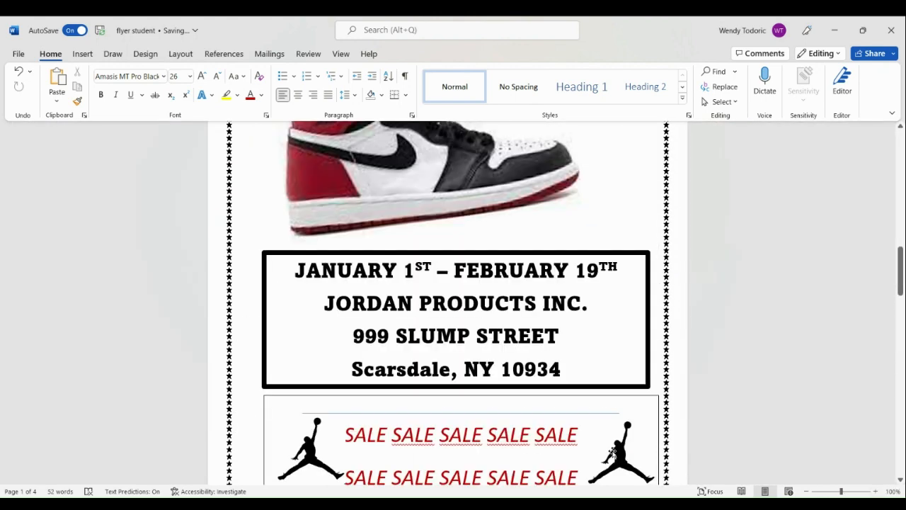
scroll(613, 449, down, 3)
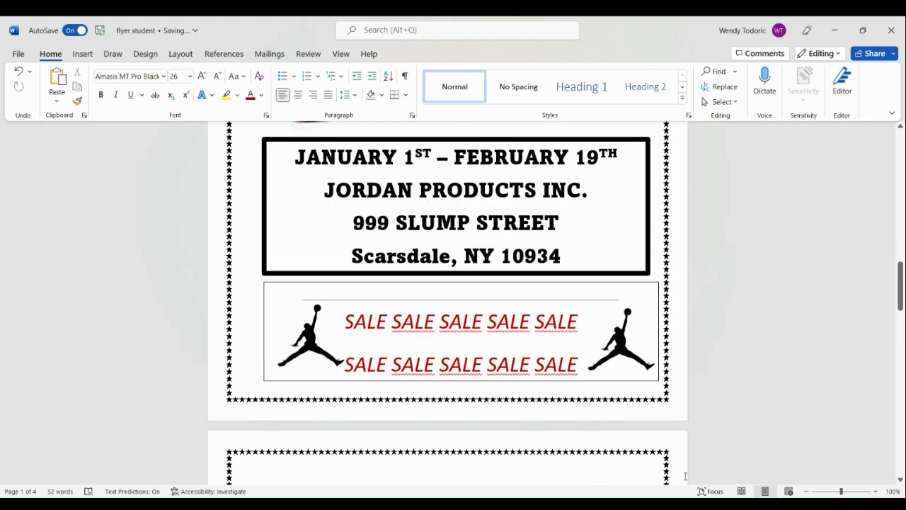
click(876, 491)
click(876, 491)
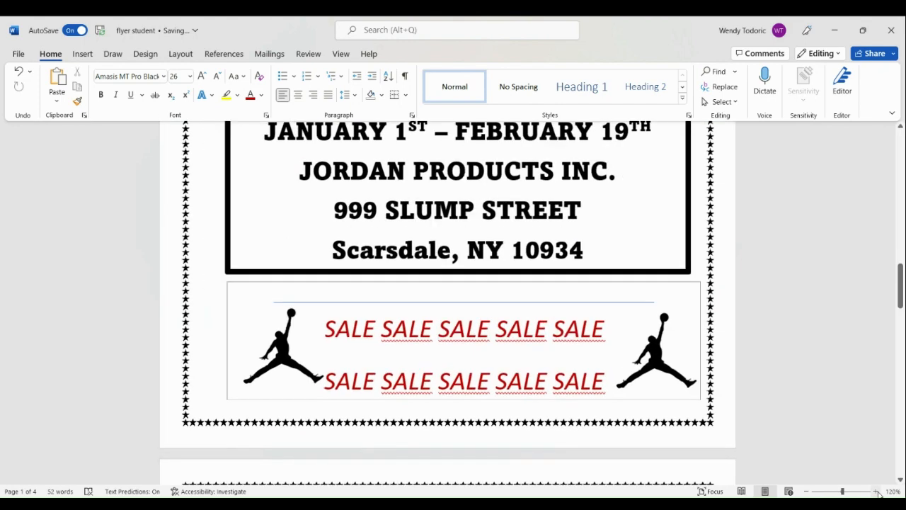
click(876, 492)
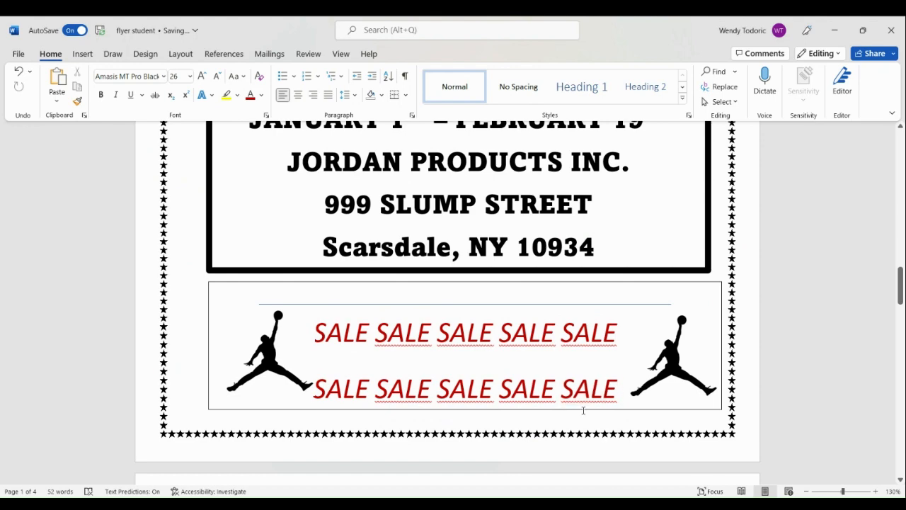
scroll(751, 394, down, 5)
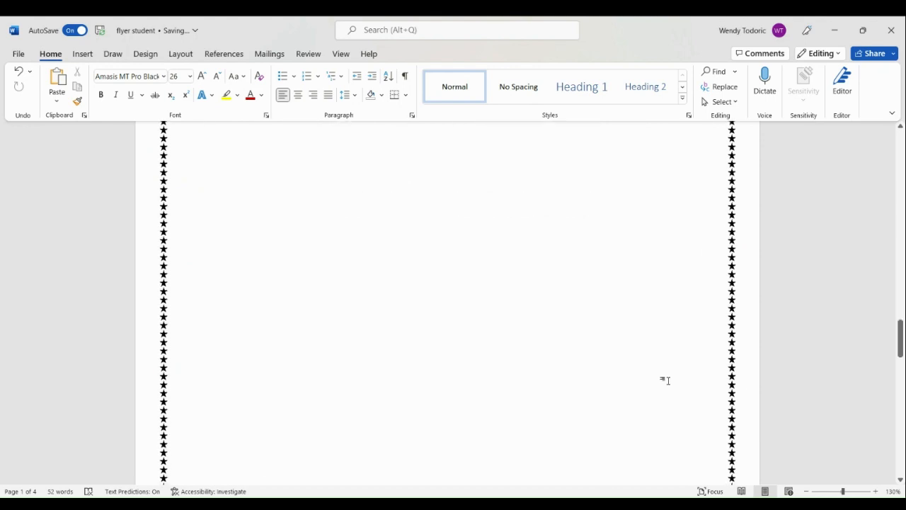
scroll(664, 378, up, 6)
scroll(667, 382, up, 1)
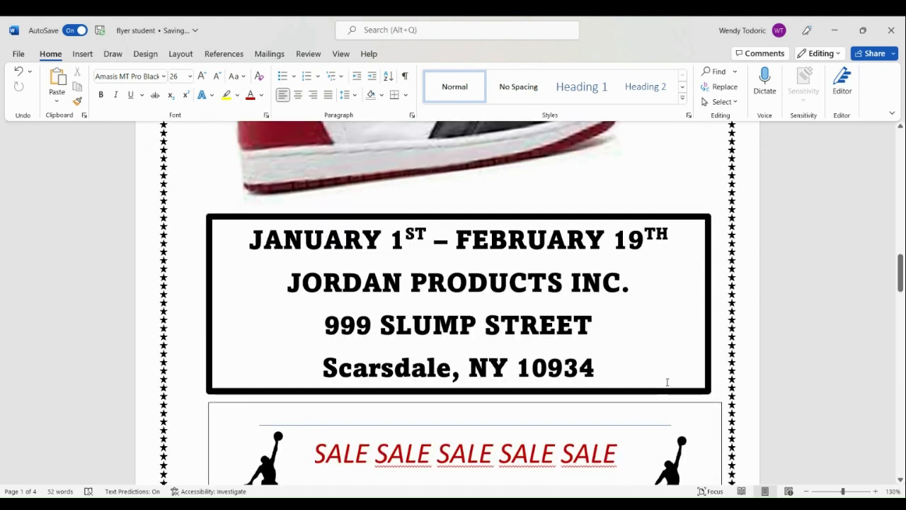
scroll(667, 382, up, 4)
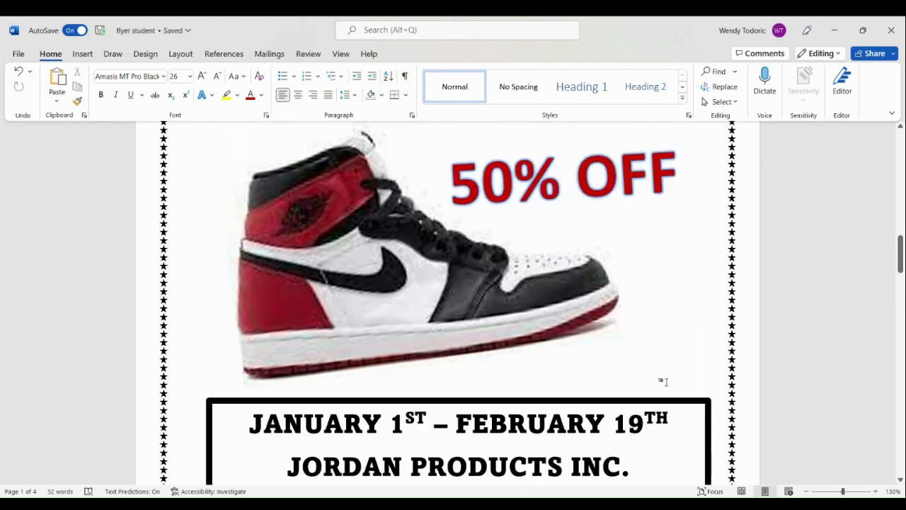
scroll(666, 382, up, 7)
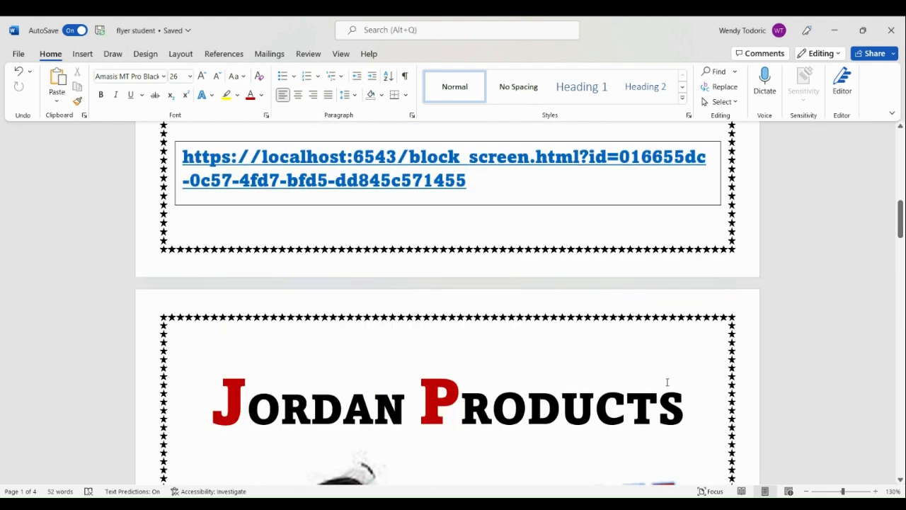
scroll(668, 382, down, 3)
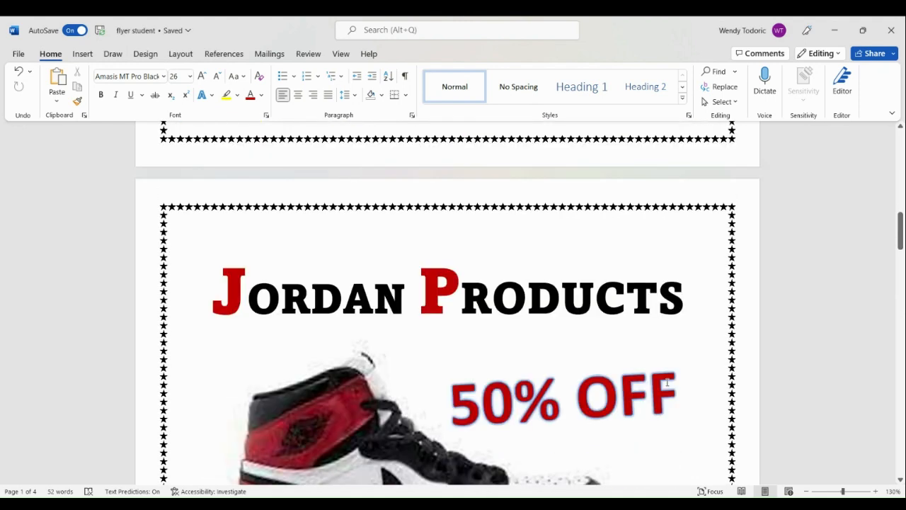
Set the zoom to 70% and view the original and redesigned Jordan flyers side by side from their titles.
click(806, 491)
click(805, 491)
click(806, 492)
click(806, 491)
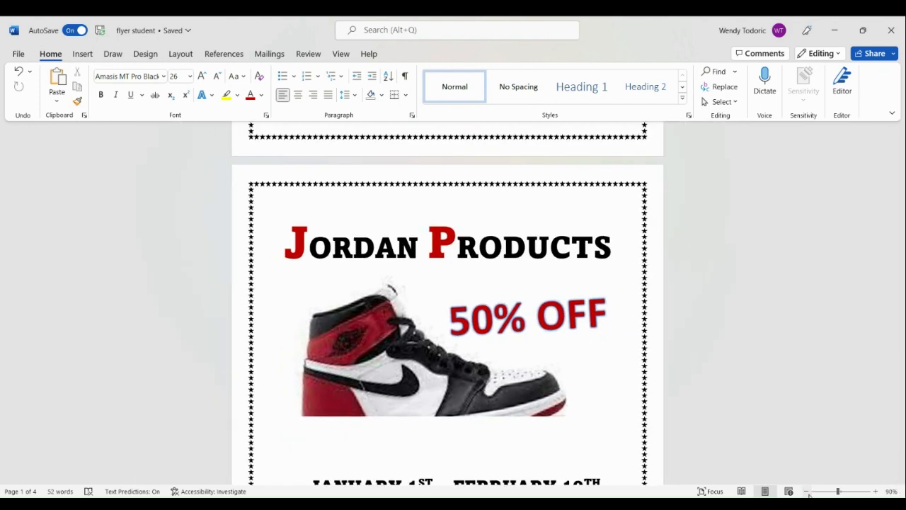
click(808, 493)
click(808, 493)
click(808, 493)
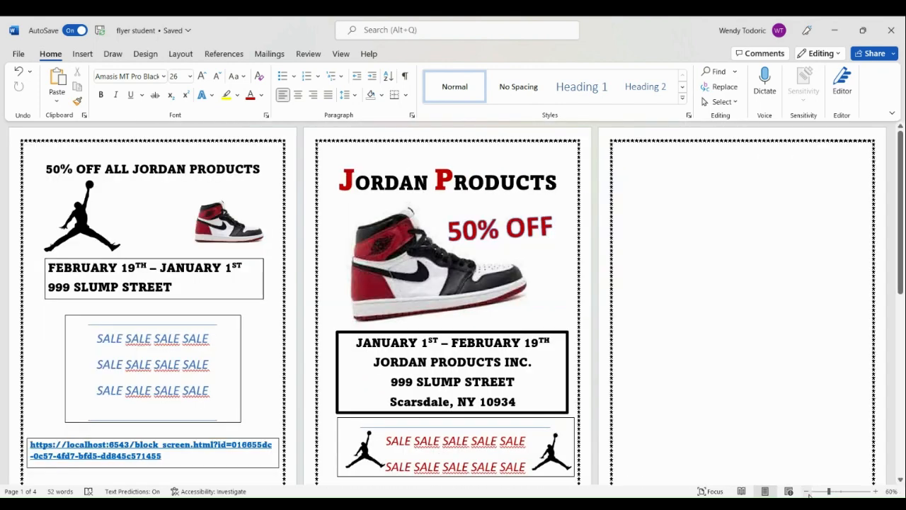
click(876, 493)
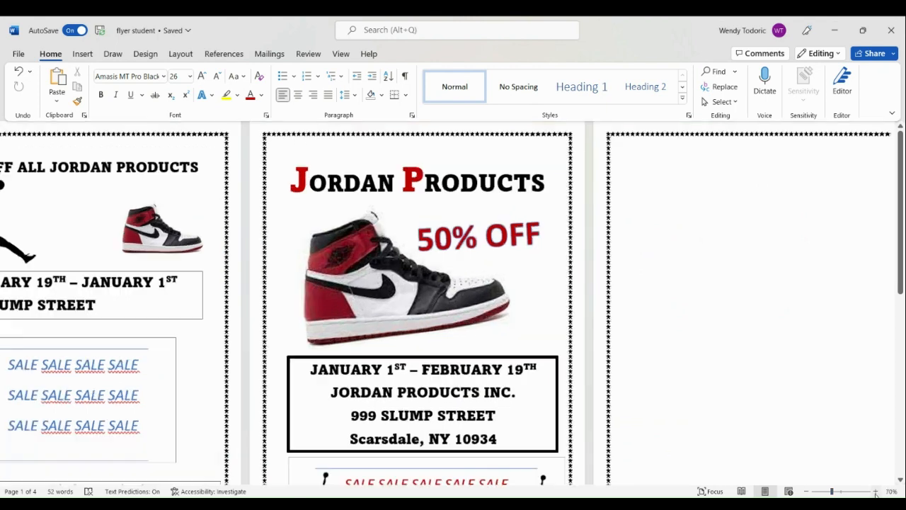
scroll(779, 391, up, 5)
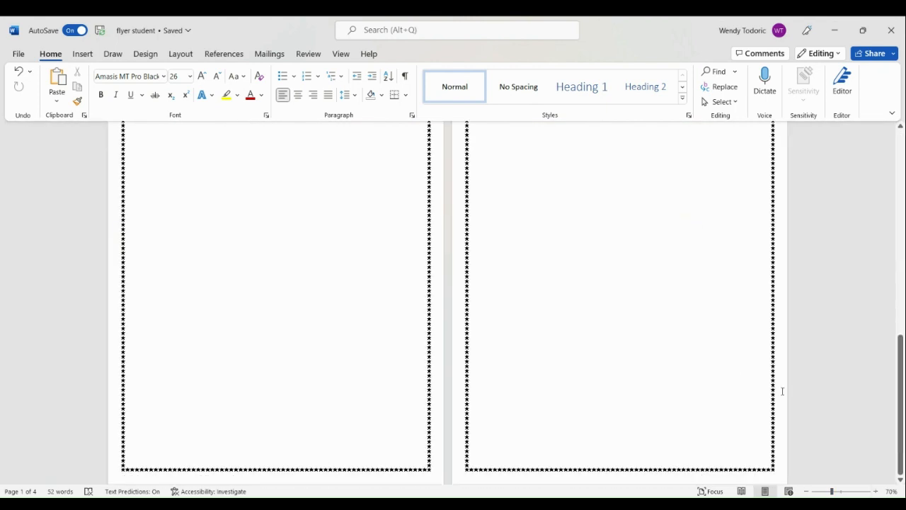
scroll(782, 390, up, 3)
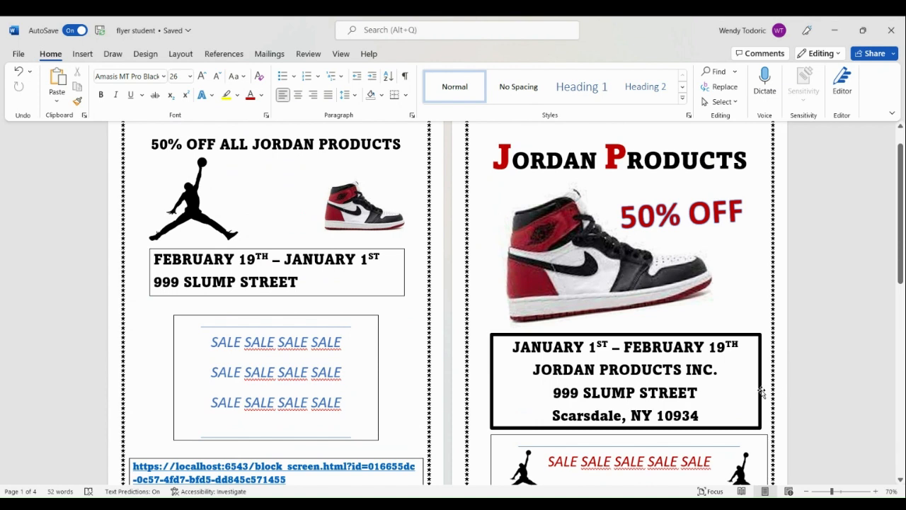
scroll(575, 364, up, 1)
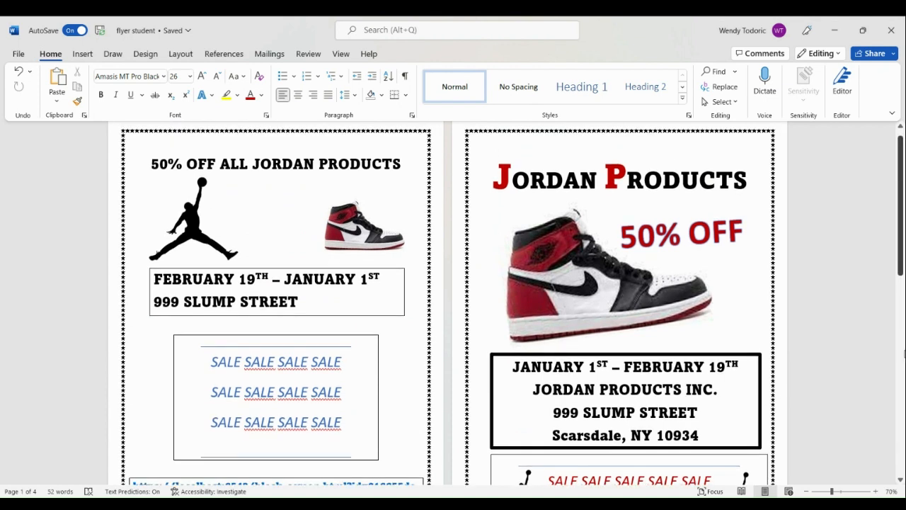
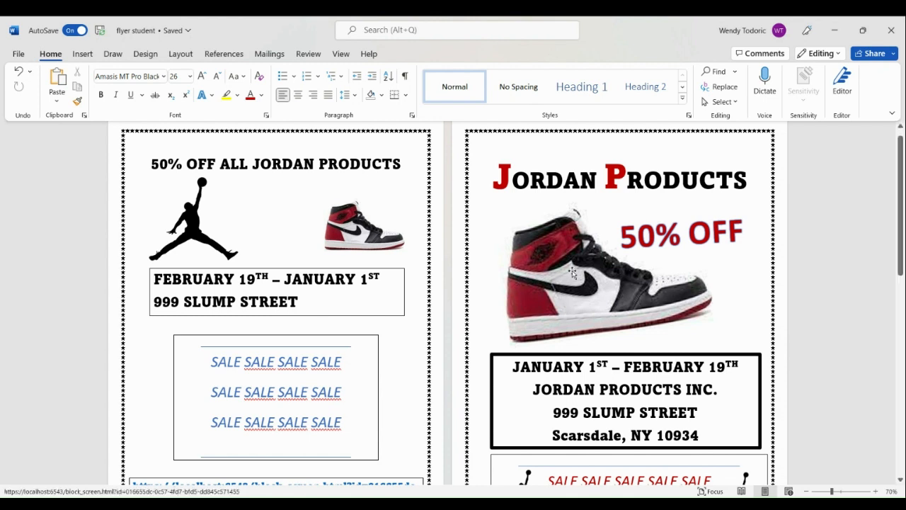
Compare the overall layout of the two flyers, from their titles and shoe pictures down to their SALE boxes.
scroll(573, 273, down, 3)
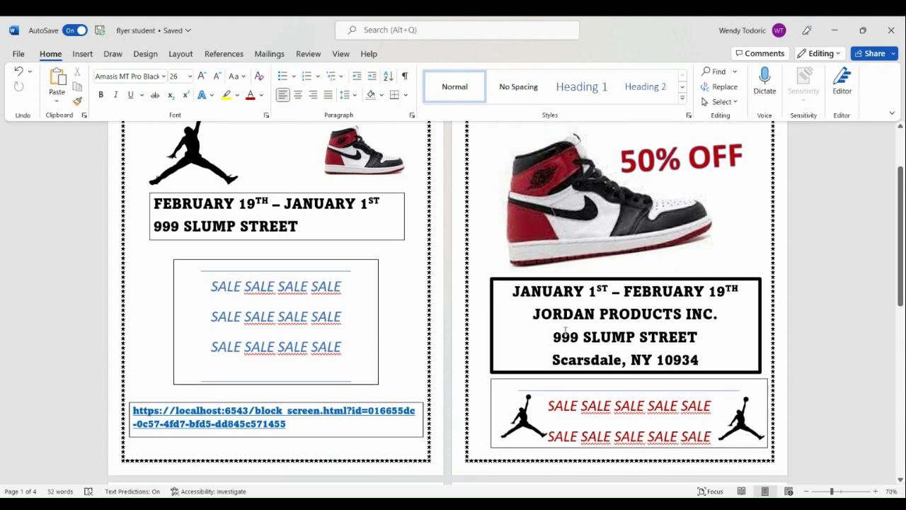
scroll(566, 332, down, 1)
scroll(243, 325, up, 1)
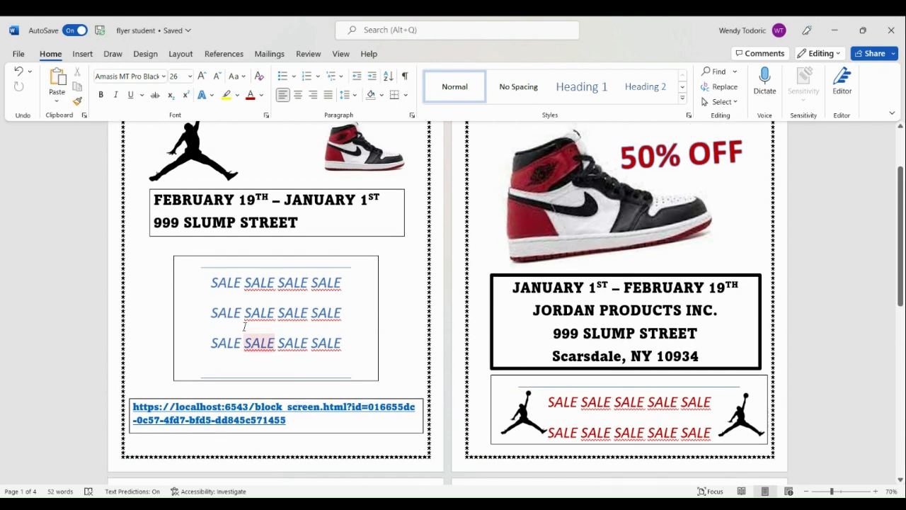
scroll(280, 402, up, 1)
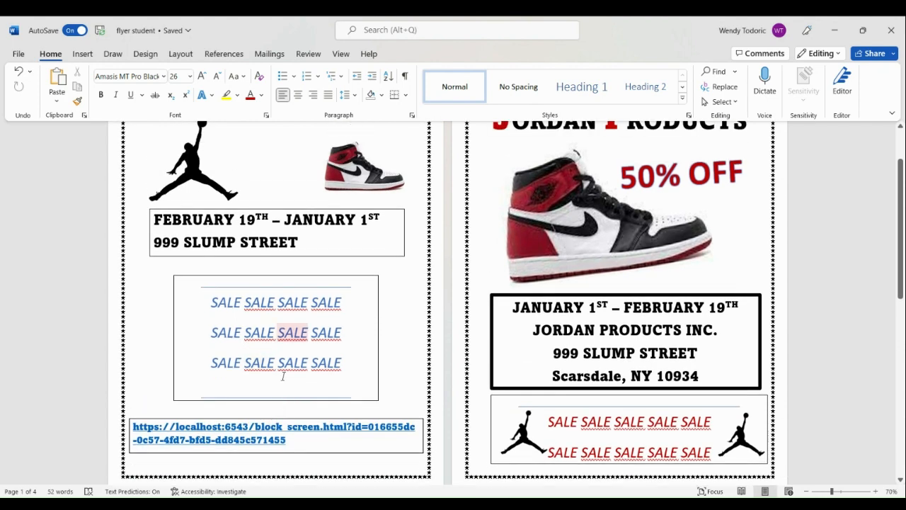
scroll(283, 376, up, 3)
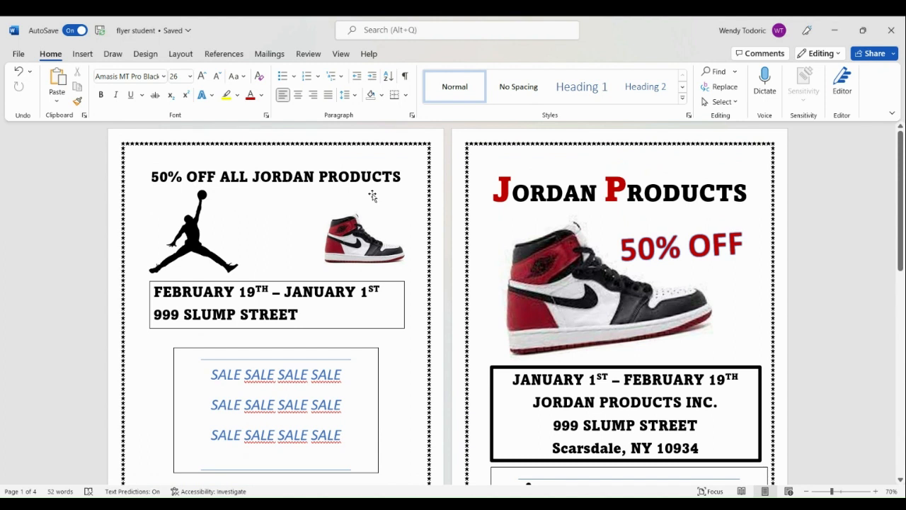
scroll(300, 263, down, 2)
scroll(299, 300, down, 2)
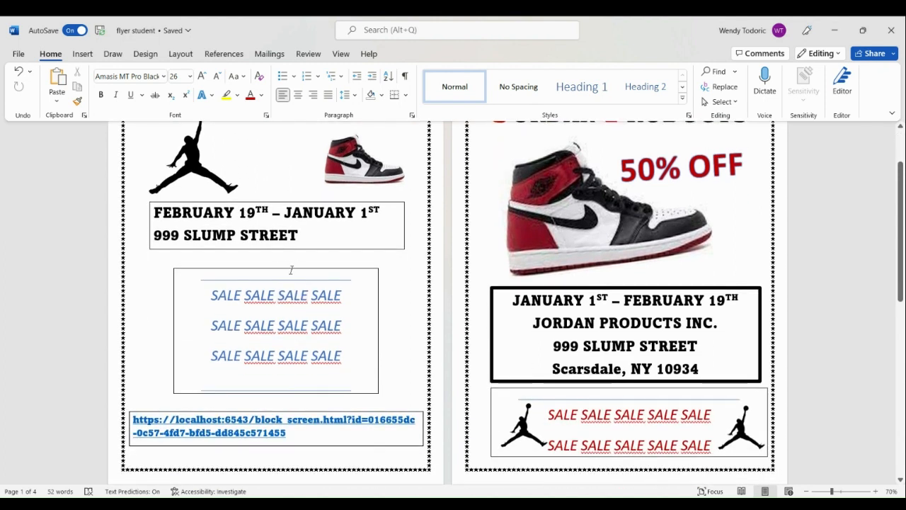
Examine the original flyer's date and address box against the redesigned flyer's centered text, SALE lines and framing logos.
click(205, 217)
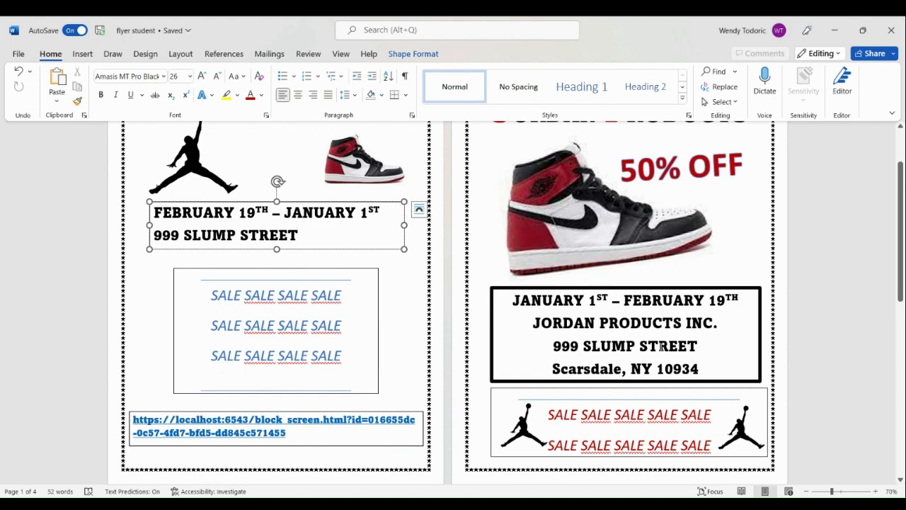
scroll(665, 362, up, 3)
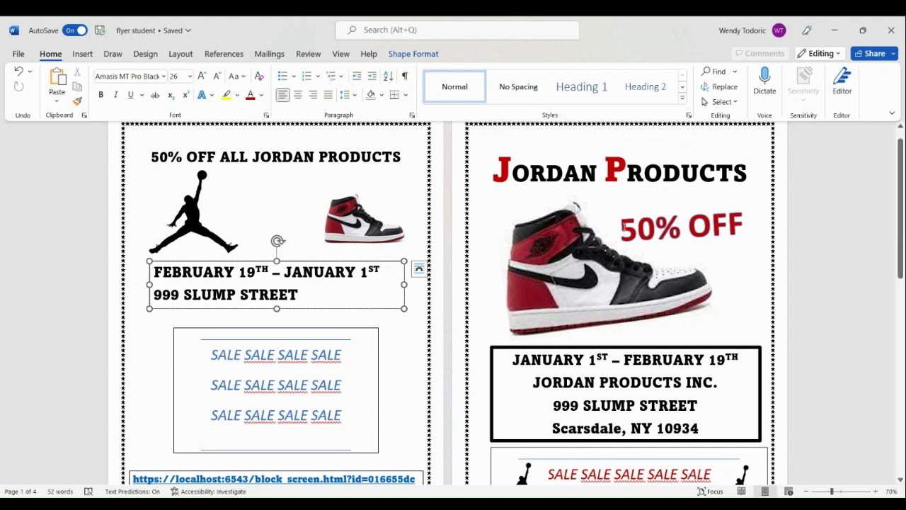
scroll(313, 199, down, 2)
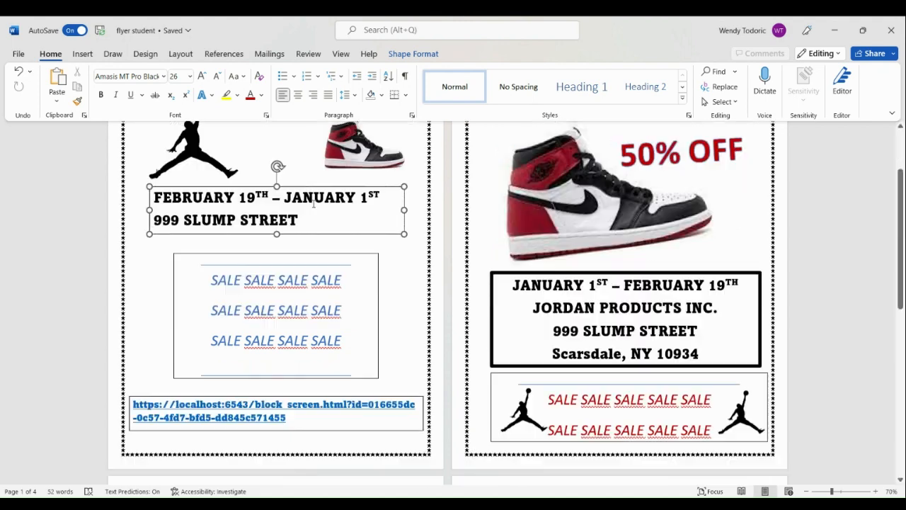
scroll(325, 259, up, 3)
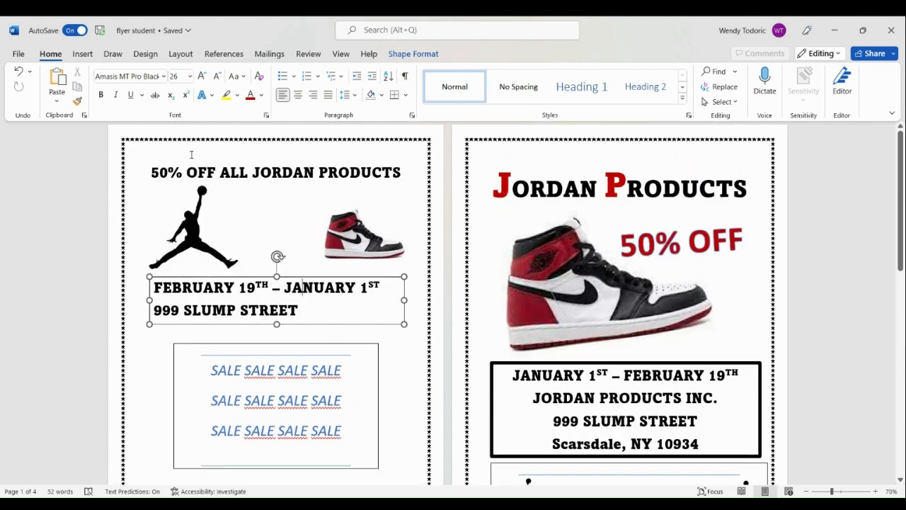
scroll(278, 225, down, 1)
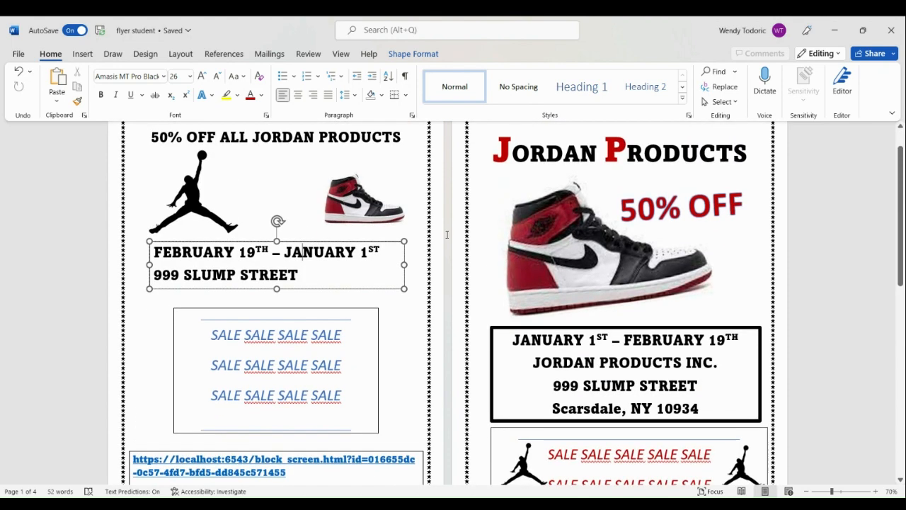
scroll(623, 247, down, 2)
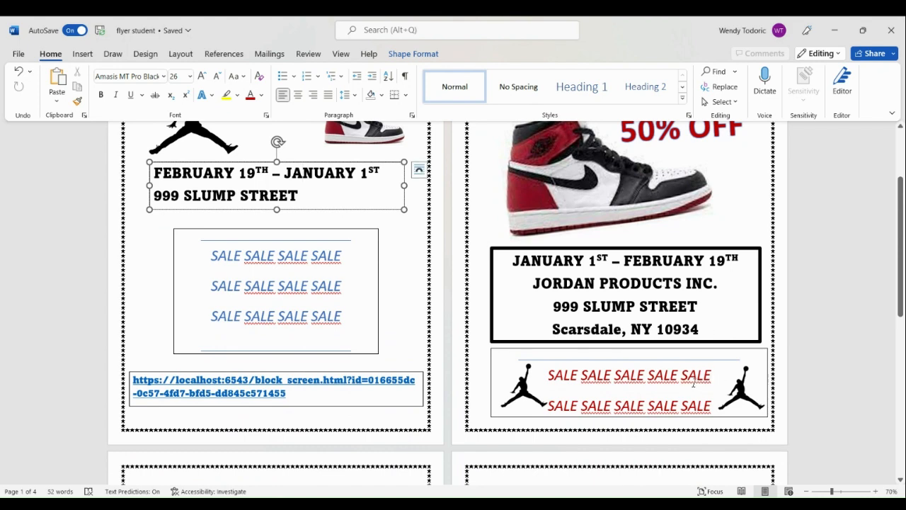
scroll(741, 402, up, 1)
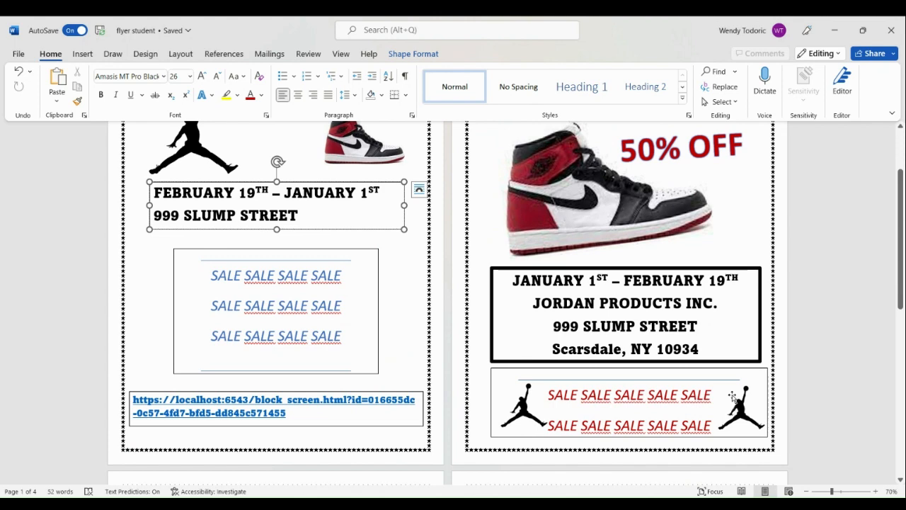
double_click(711, 398)
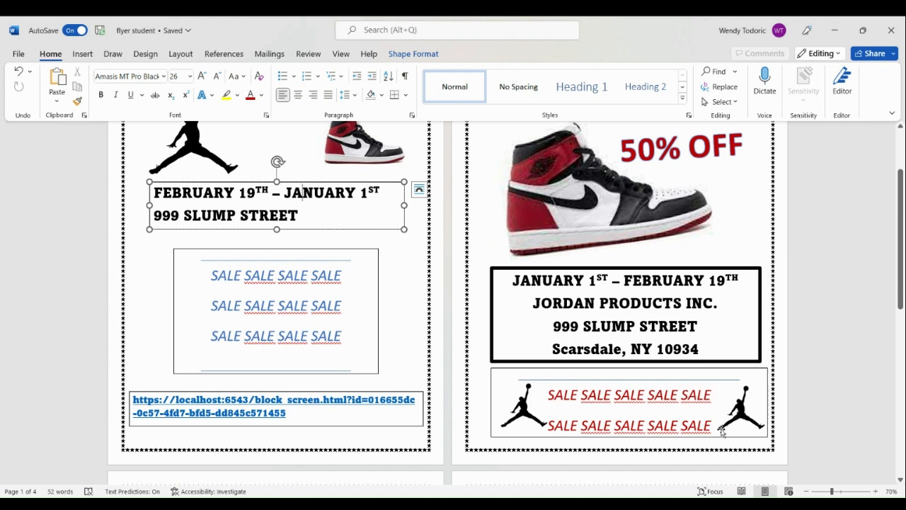
scroll(708, 354, up, 3)
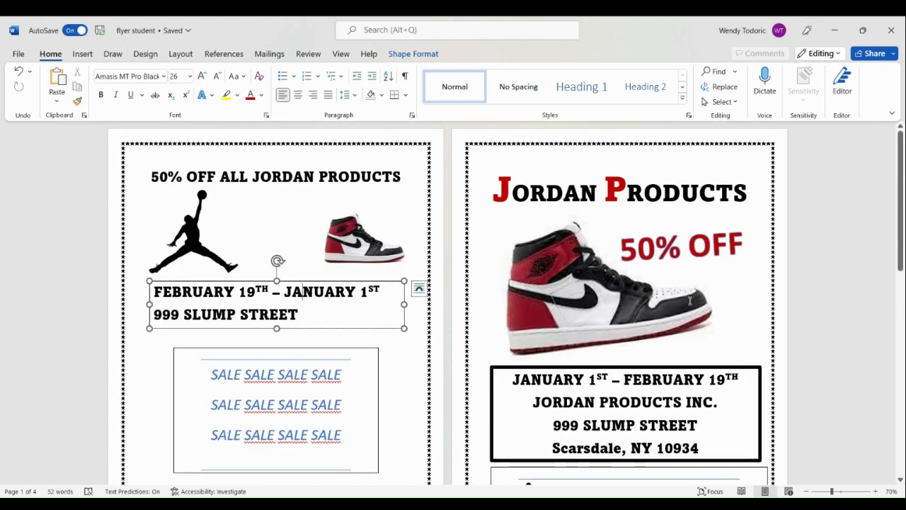
scroll(690, 301, down, 1)
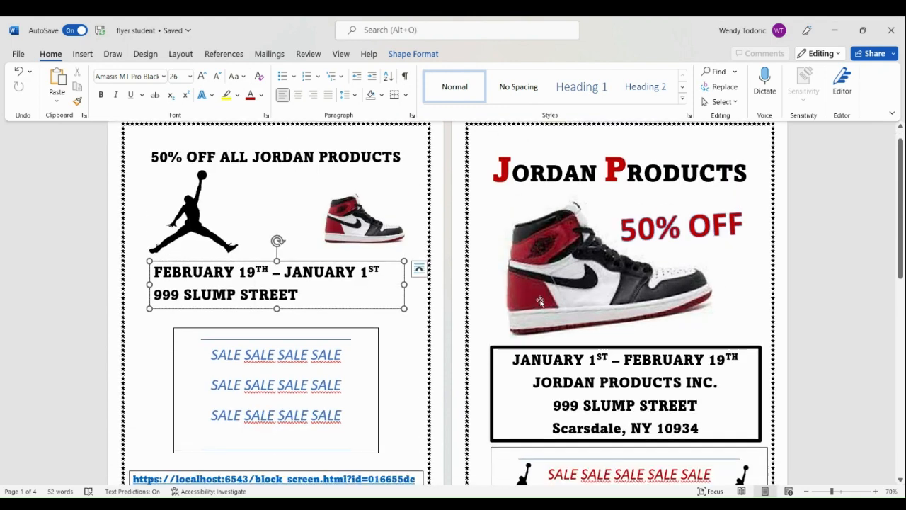
scroll(539, 301, down, 2)
scroll(630, 354, down, 1)
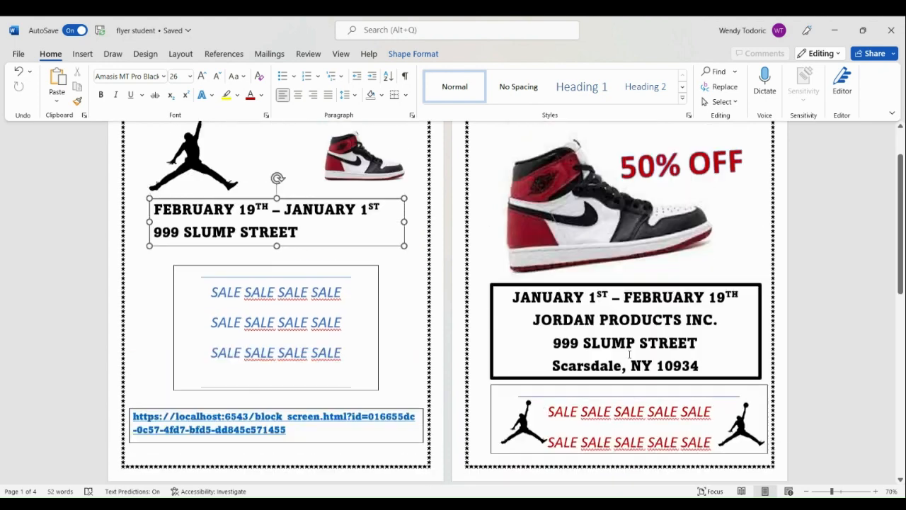
scroll(575, 260, up, 2)
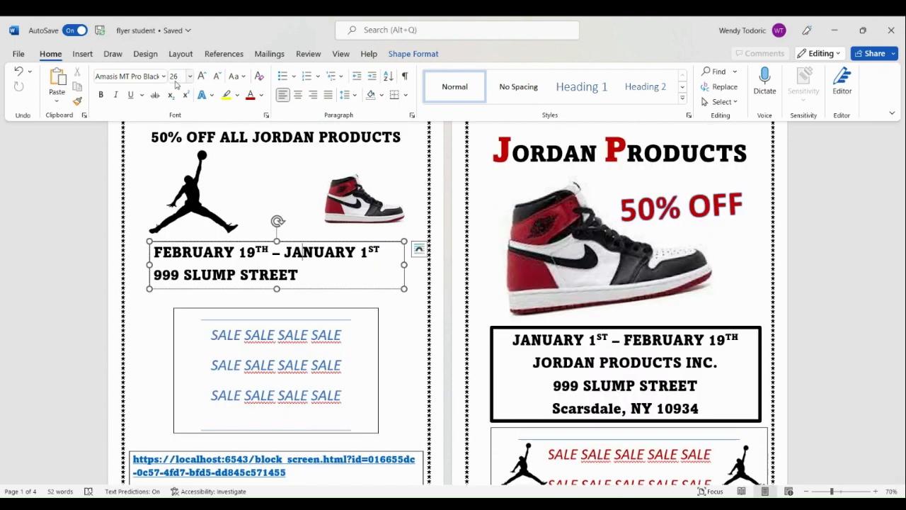
Preview dark blue as the page color behind both flyers and set the page color to No Color.
click(145, 53)
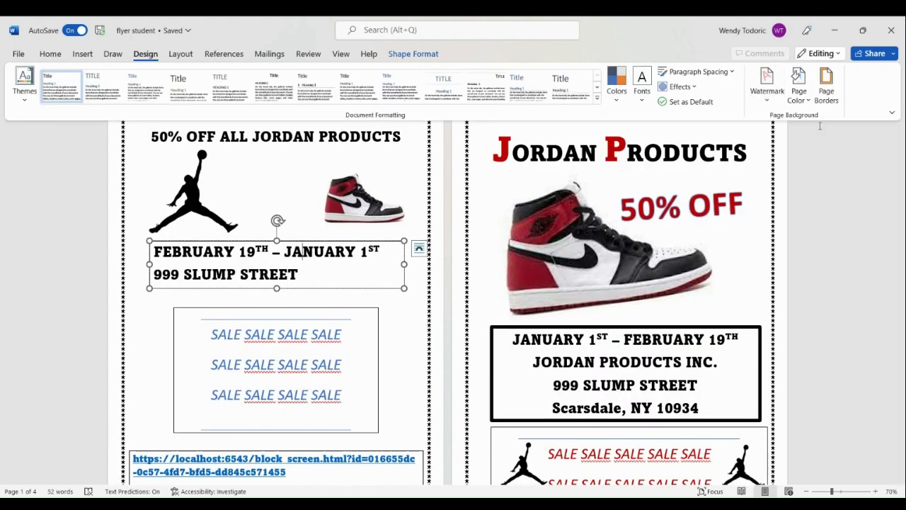
click(807, 102)
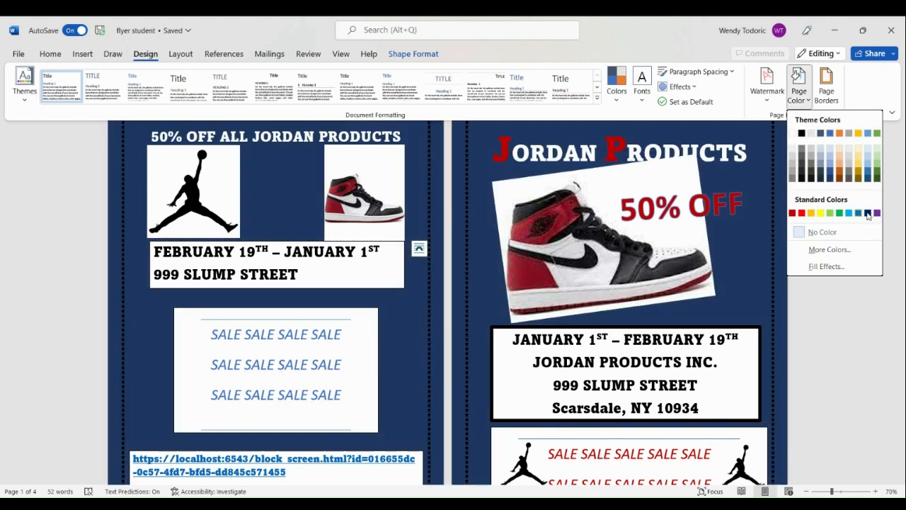
click(823, 232)
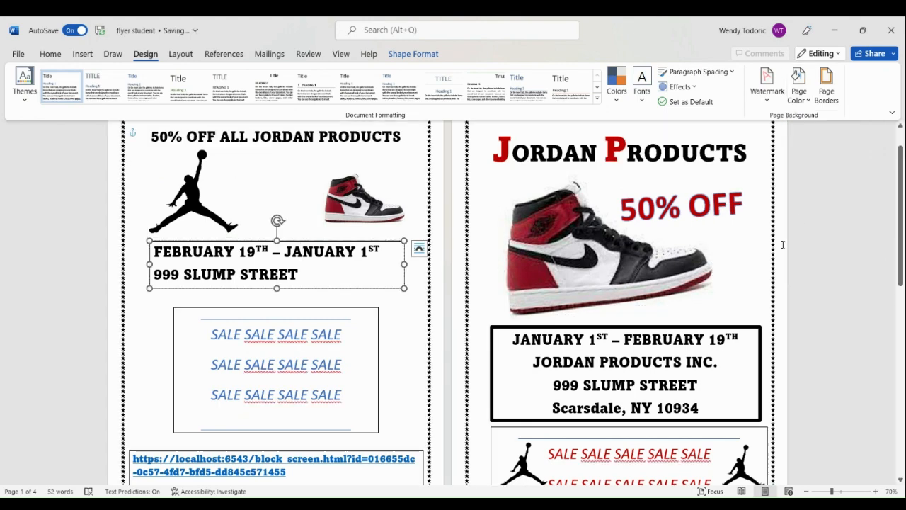